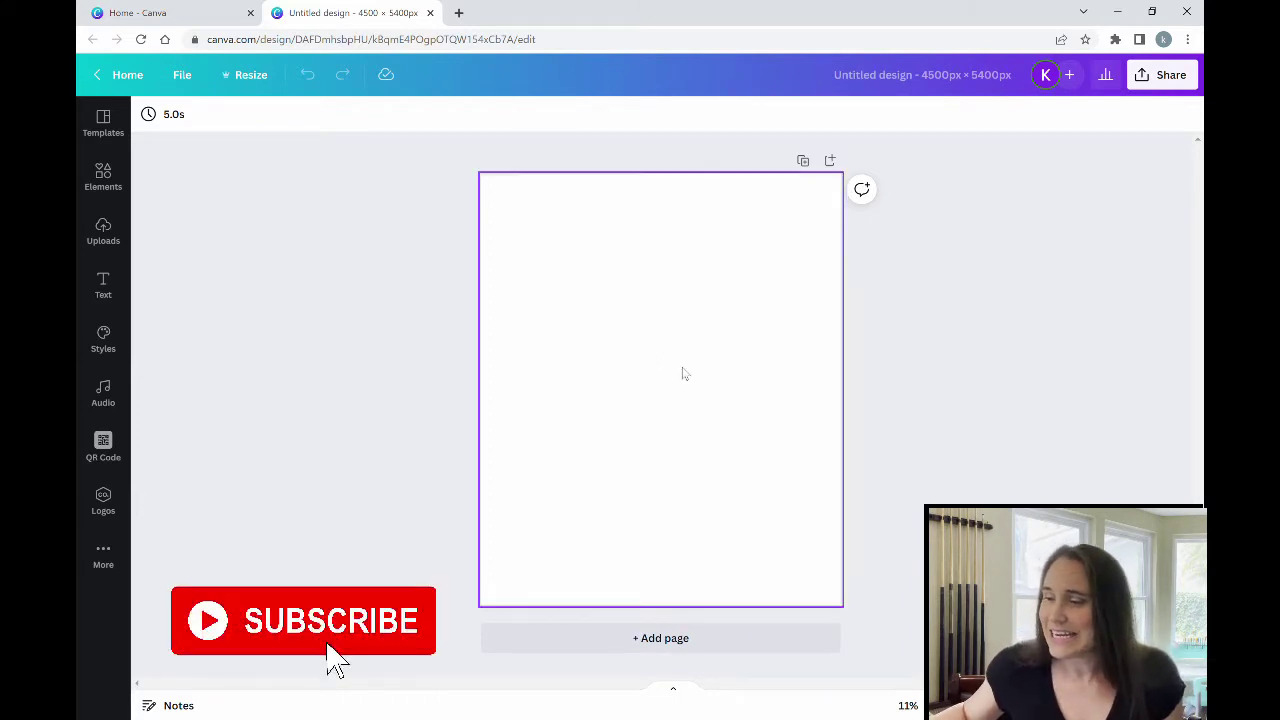
Select the blank page of the new 4500×5400 px design.
left_click(565, 241)
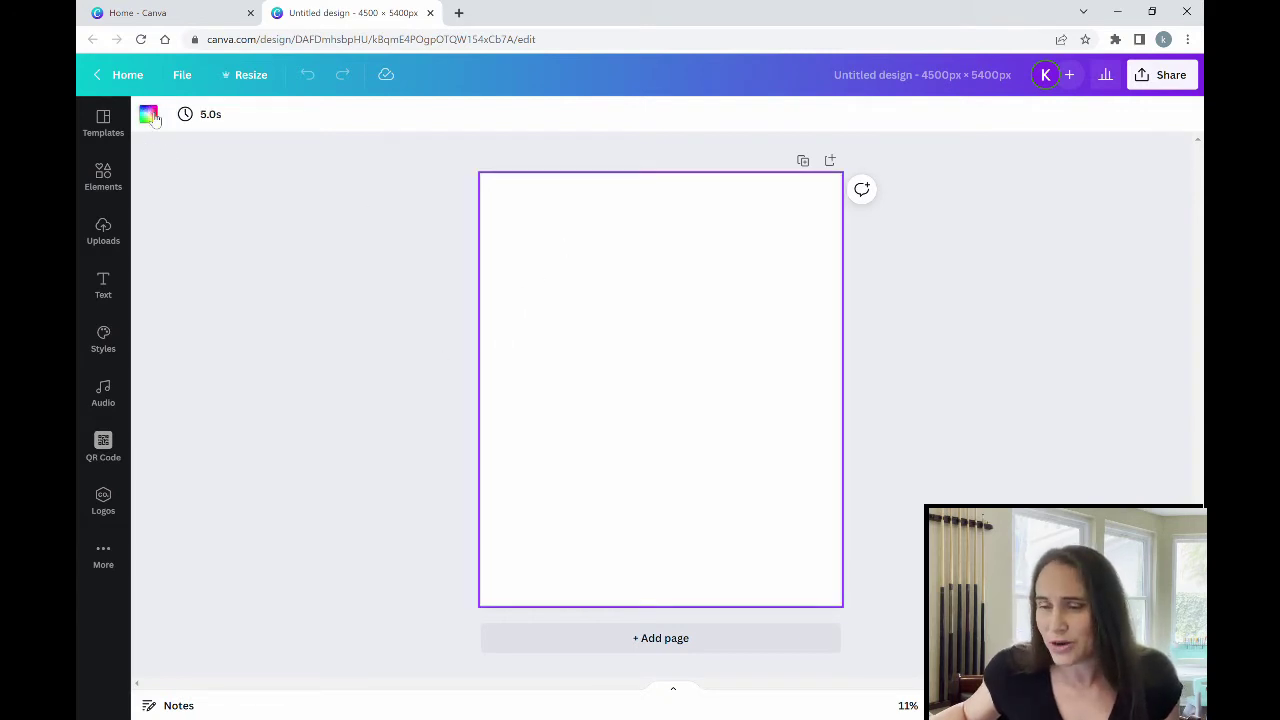
Set the page background to solid black and show the Elements library.
left_click(148, 114)
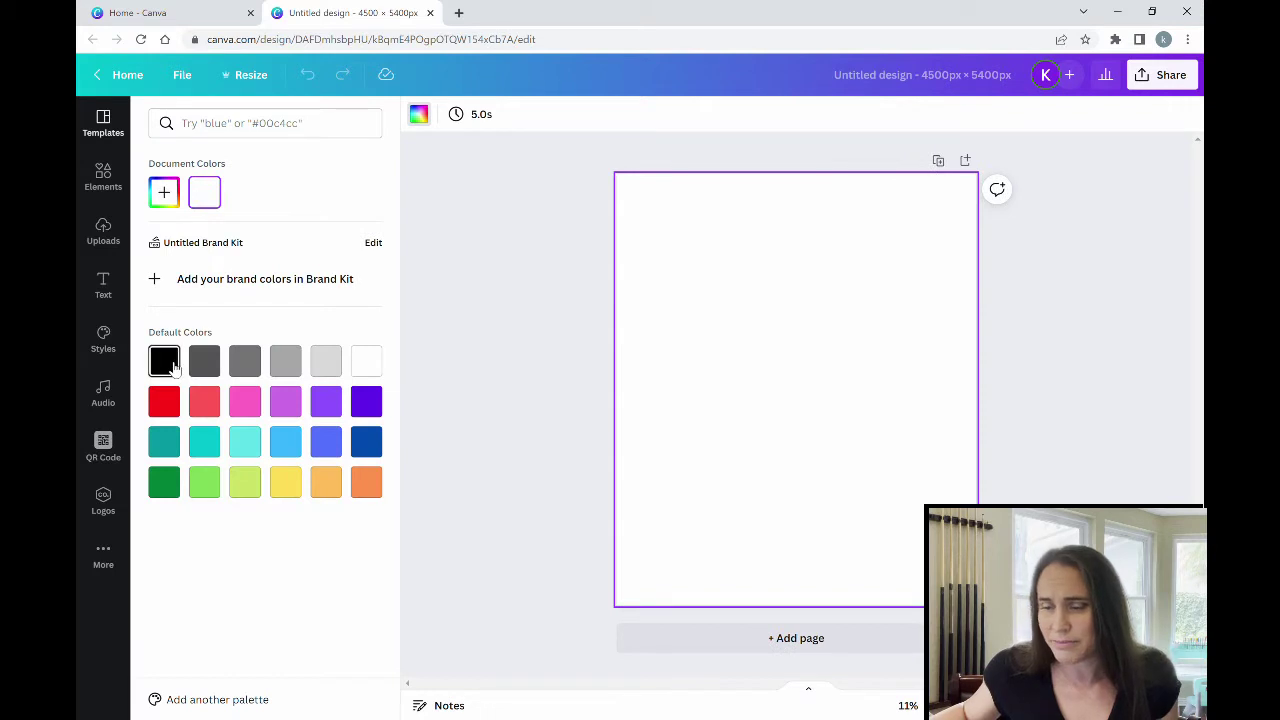
left_click(165, 362)
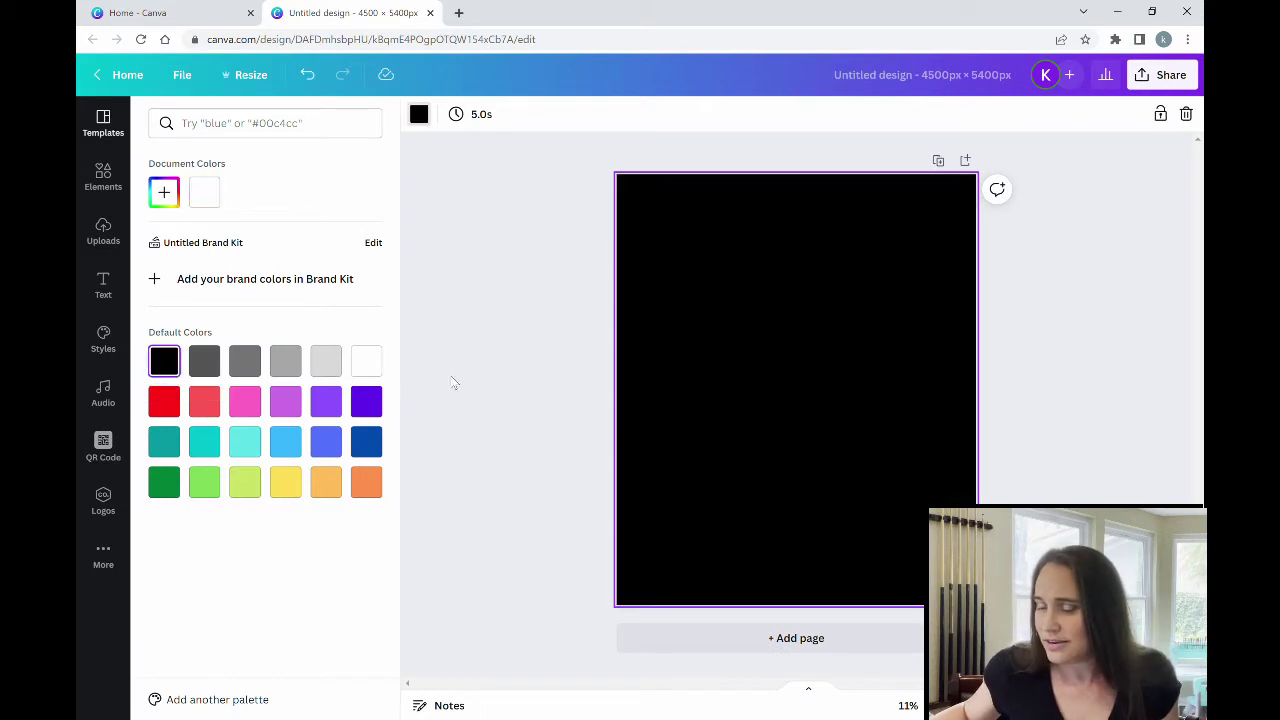
left_click(460, 379)
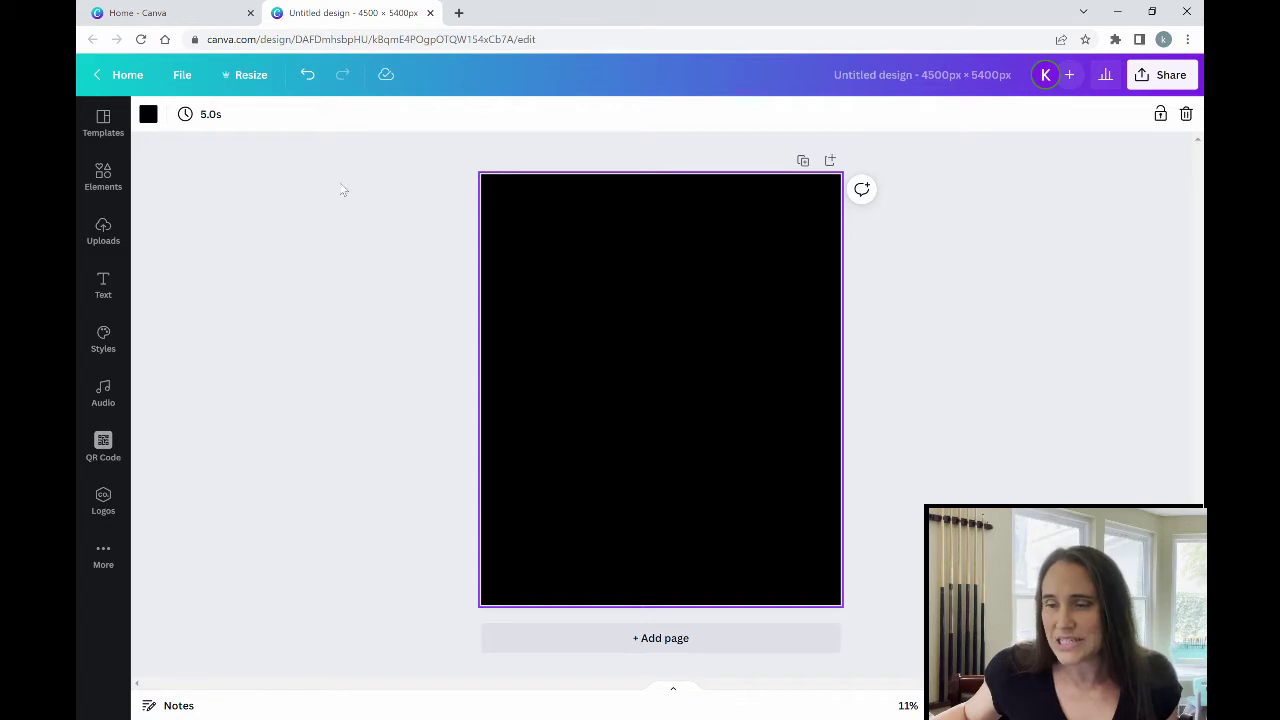
left_click(121, 180)
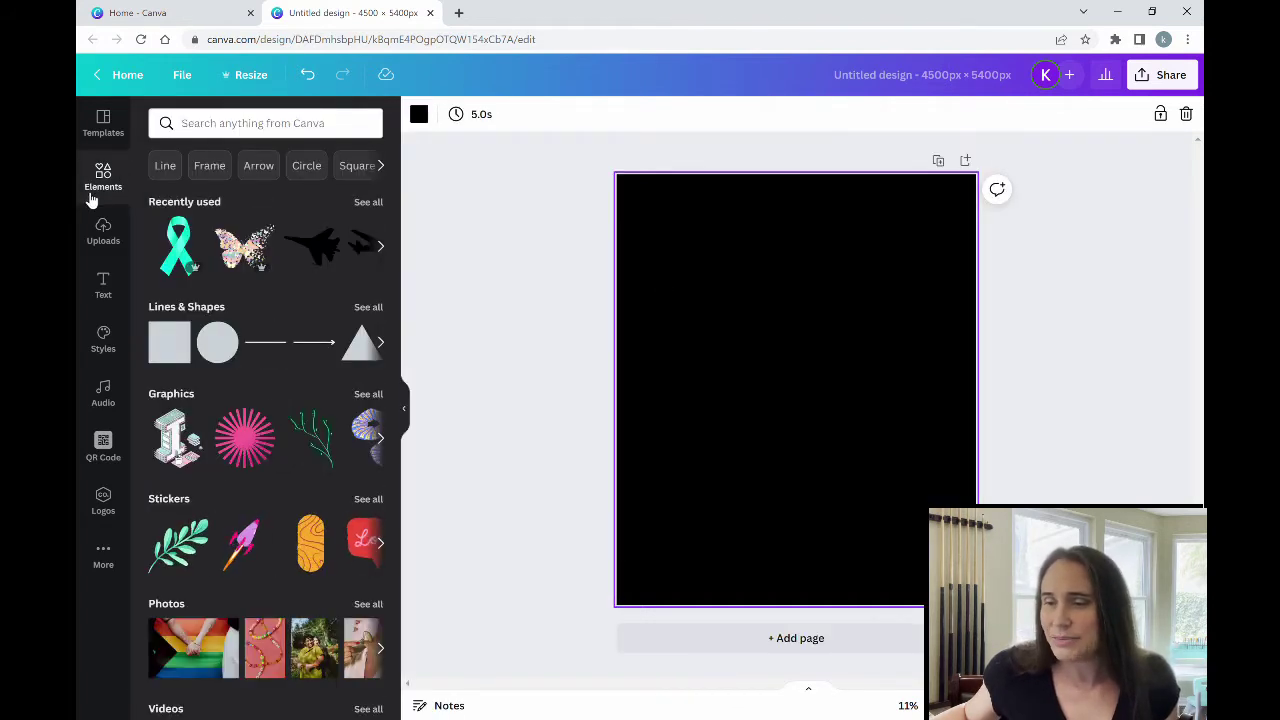
Search Elements for 'splatter', filter to Graphics, and browse the results.
left_click(222, 125)
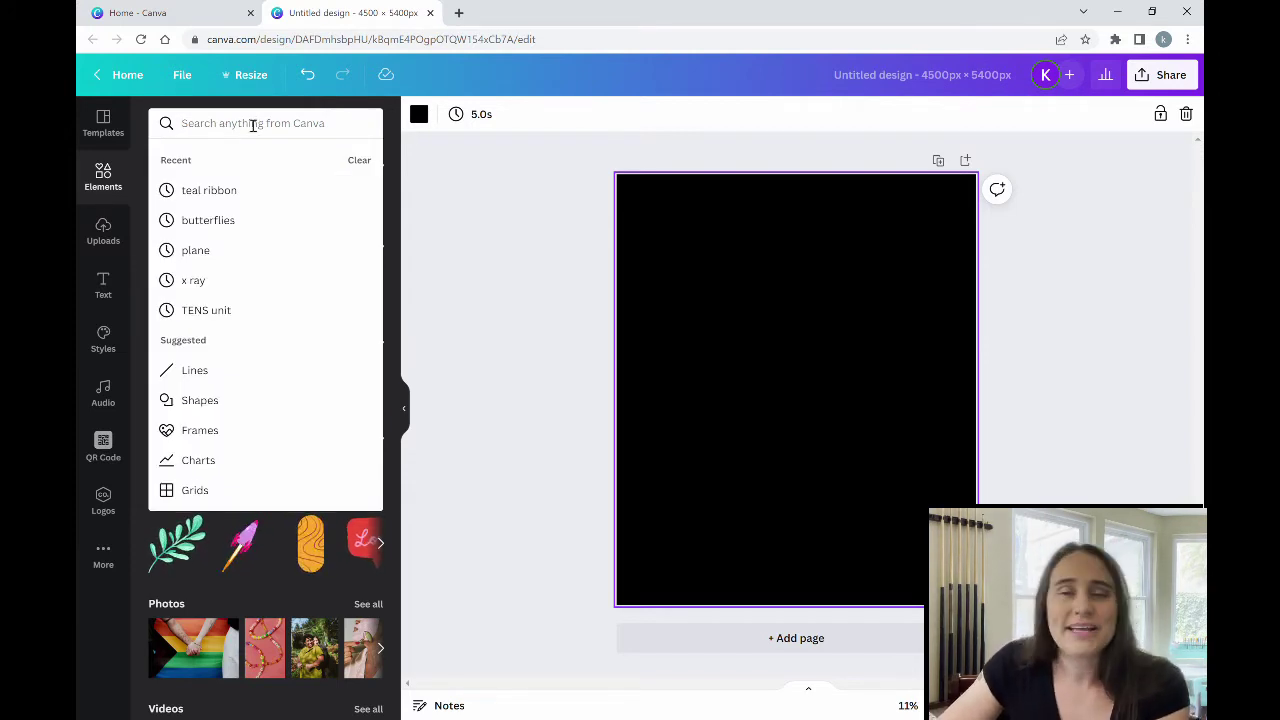
type("sp")
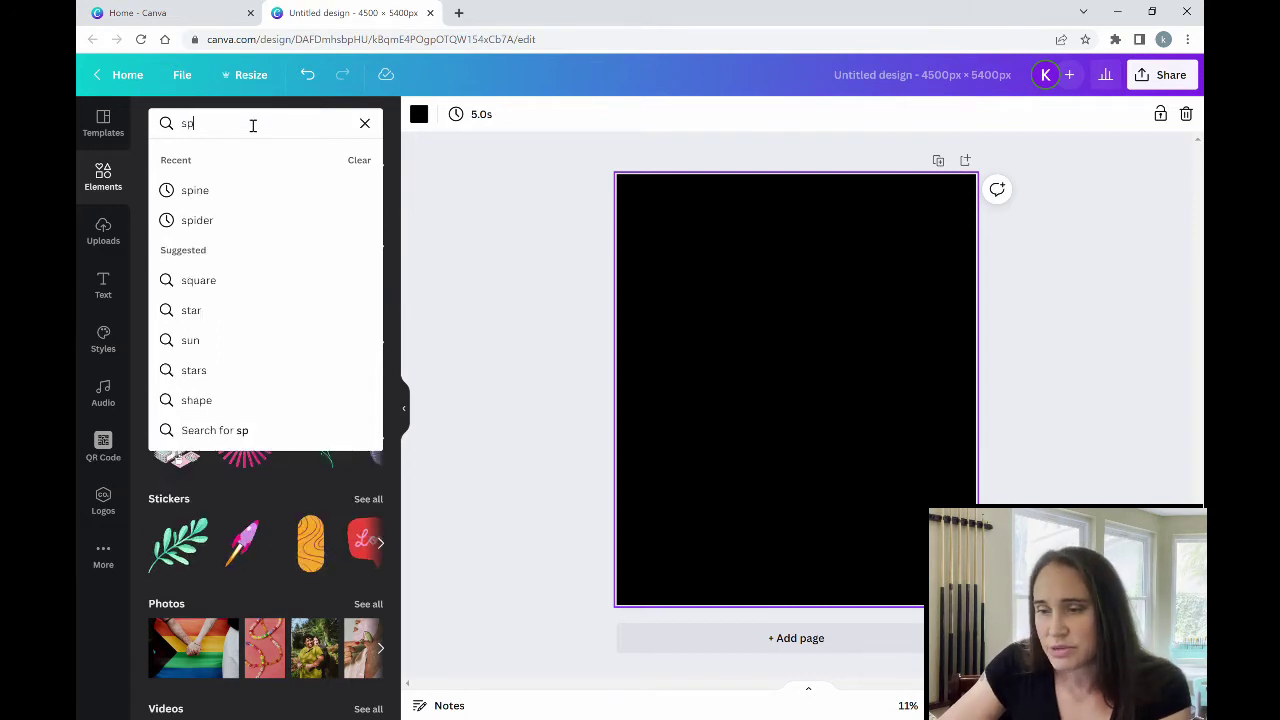
type("latter")
key("Return")
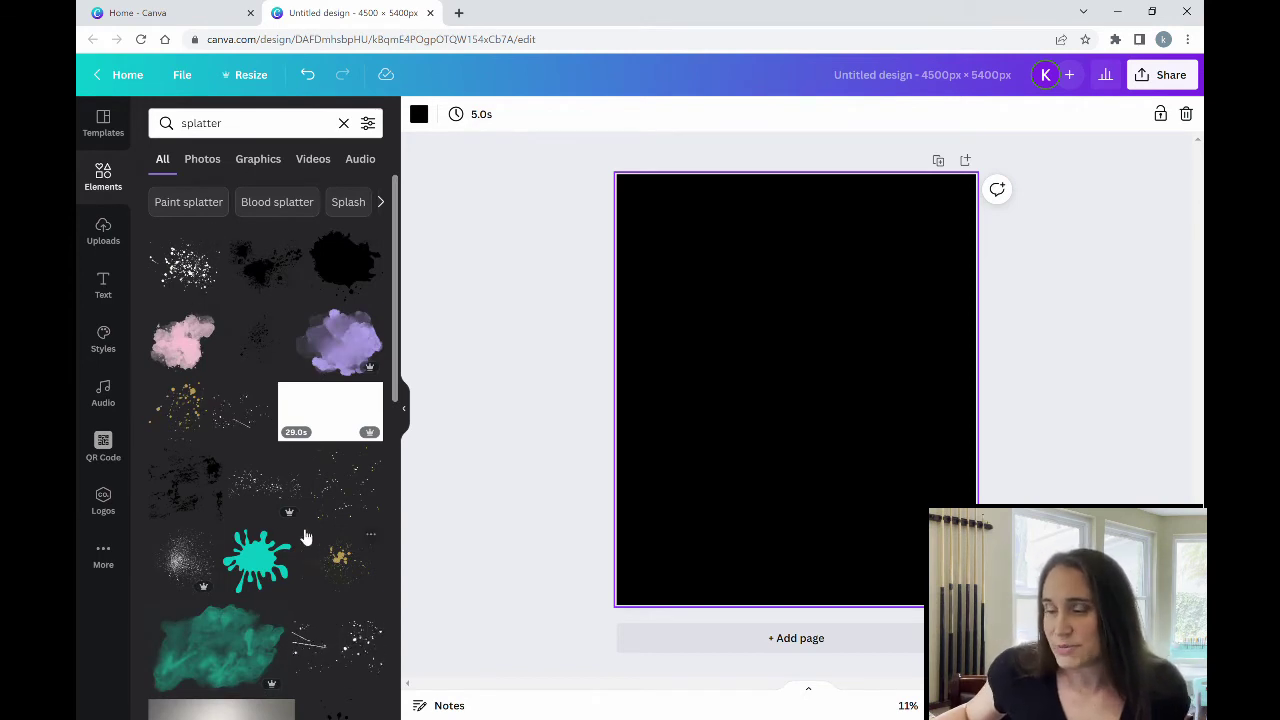
left_click(254, 166)
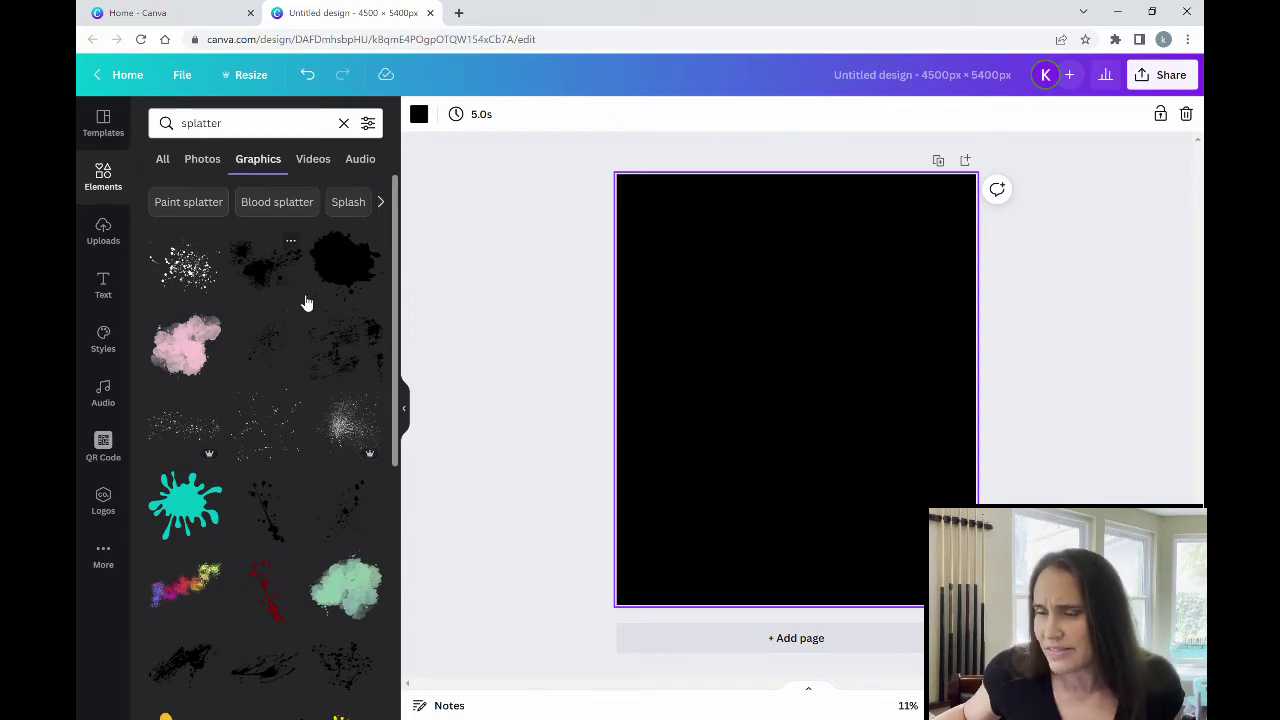
scroll(306, 310, "down", 3)
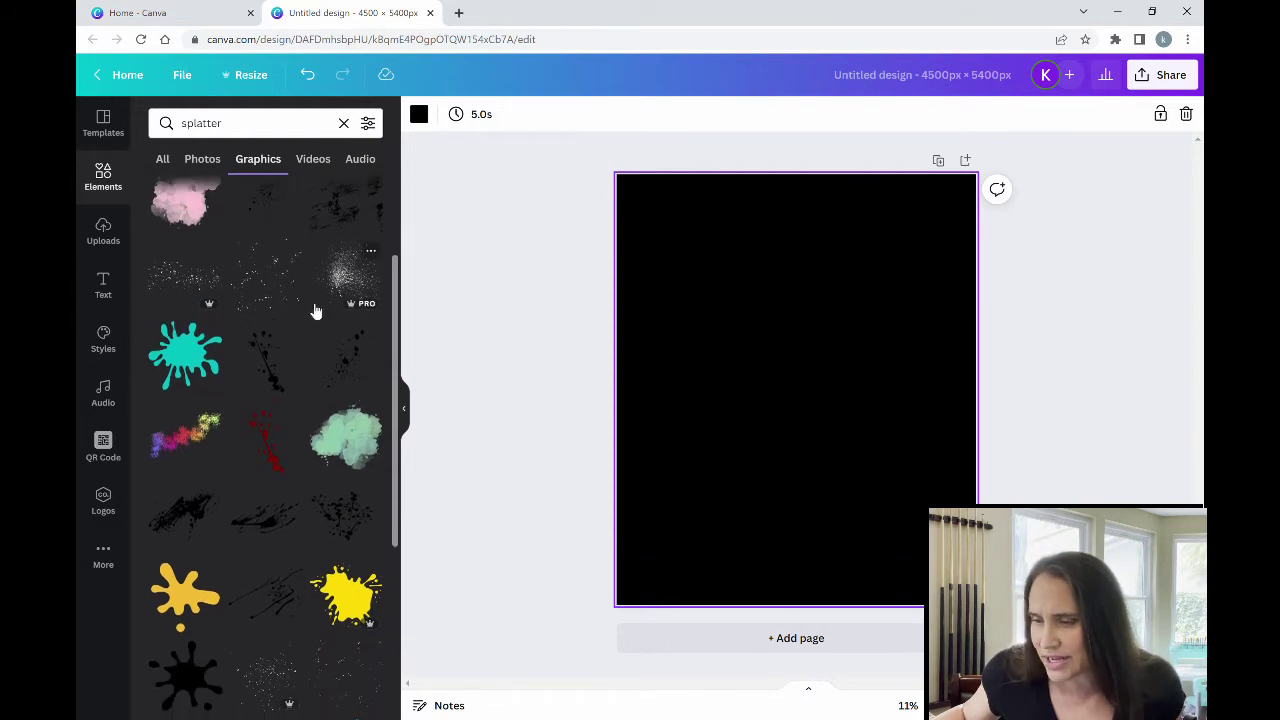
scroll(294, 390, "down", 3)
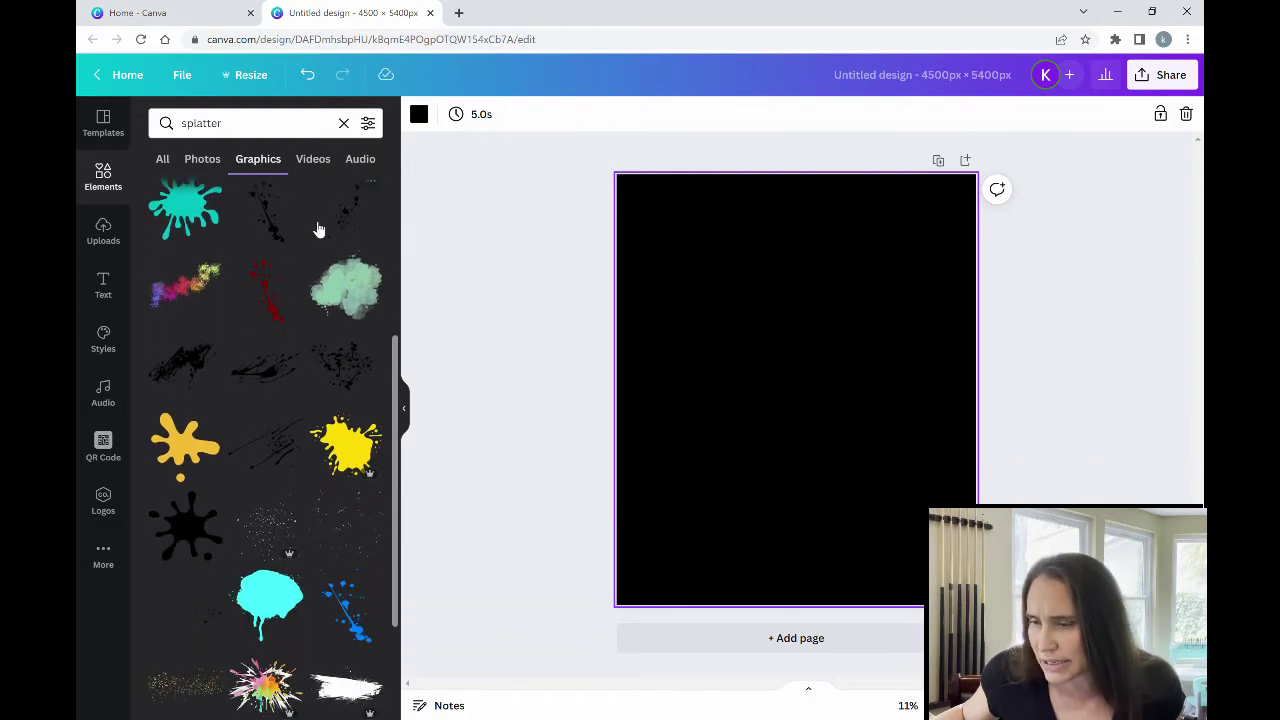
scroll(314, 228, "down", 3)
scroll(314, 228, "down", 3)
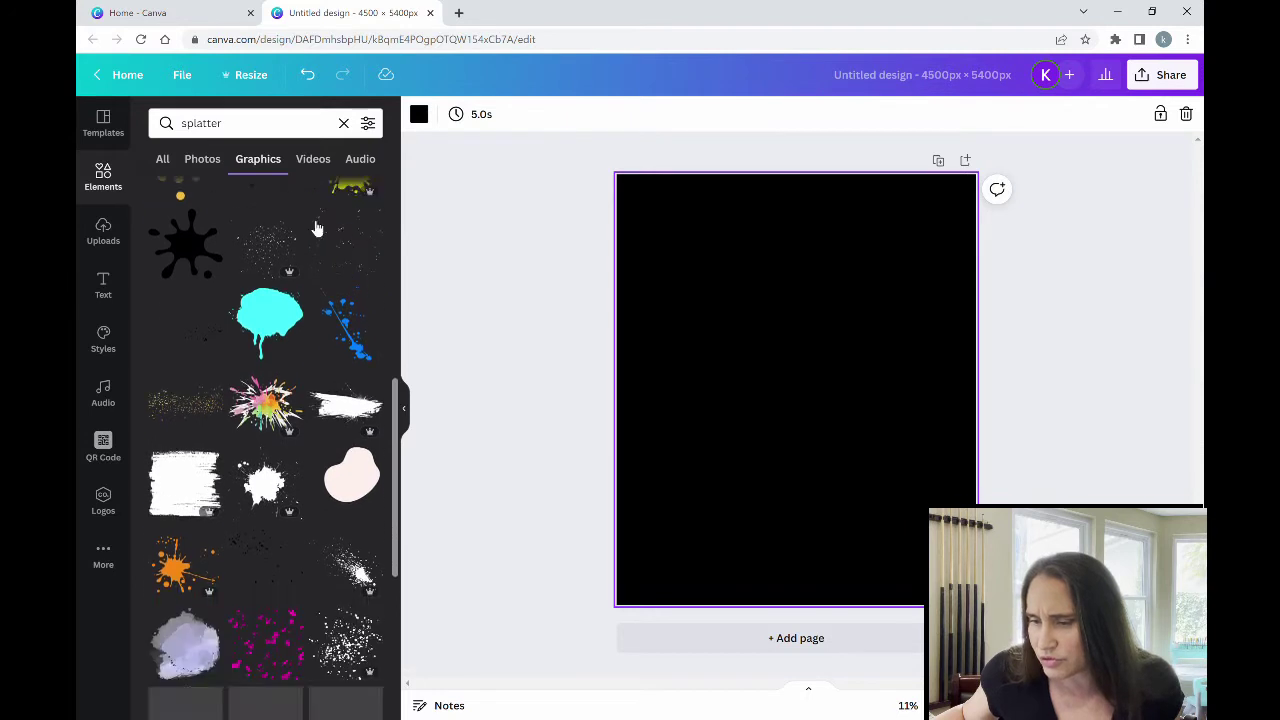
scroll(280, 300, "down", 2)
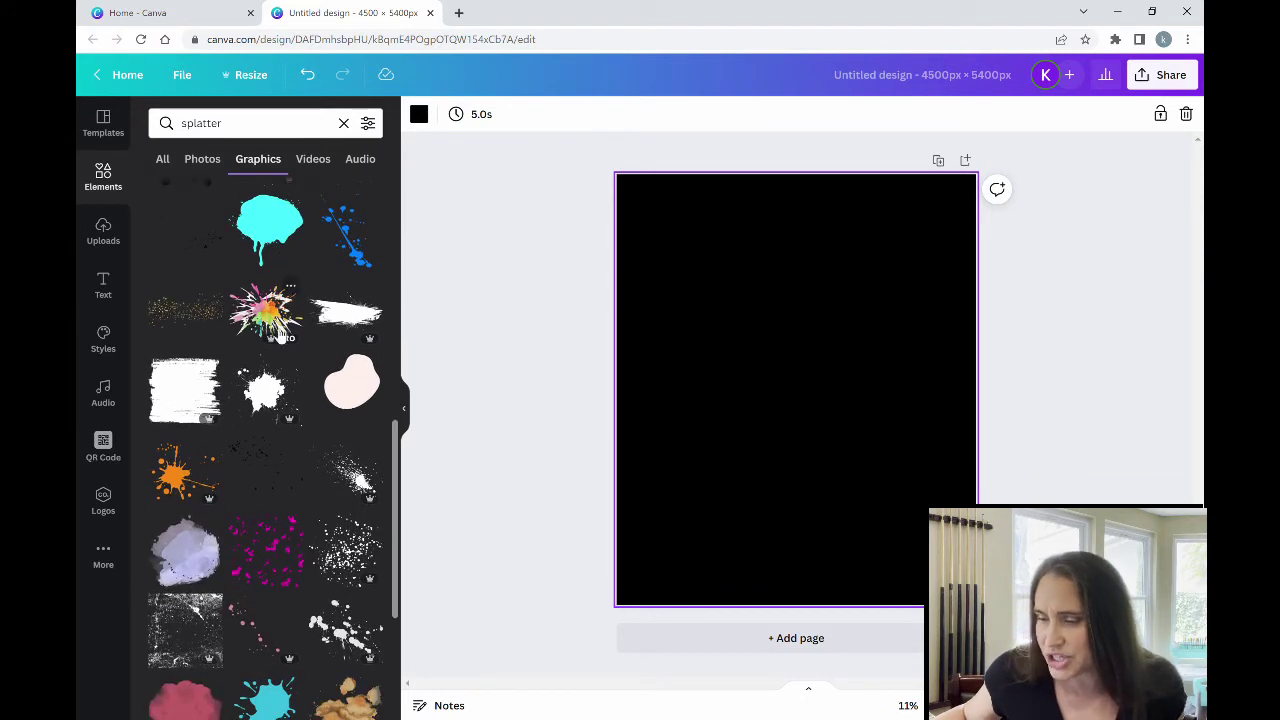
scroll(294, 295, "down", 3)
scroll(290, 300, "down", 6)
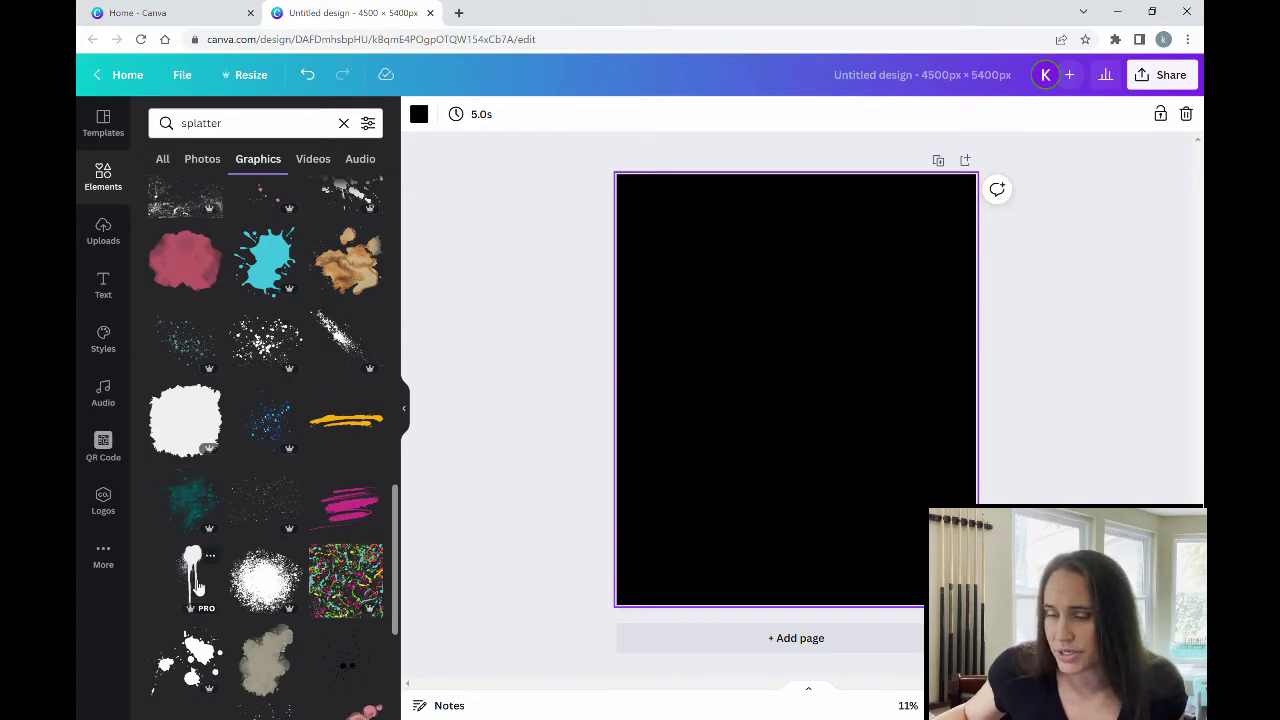
Add the white drip splatter, recolour it red, and place it at the page's upper left.
left_click(194, 582)
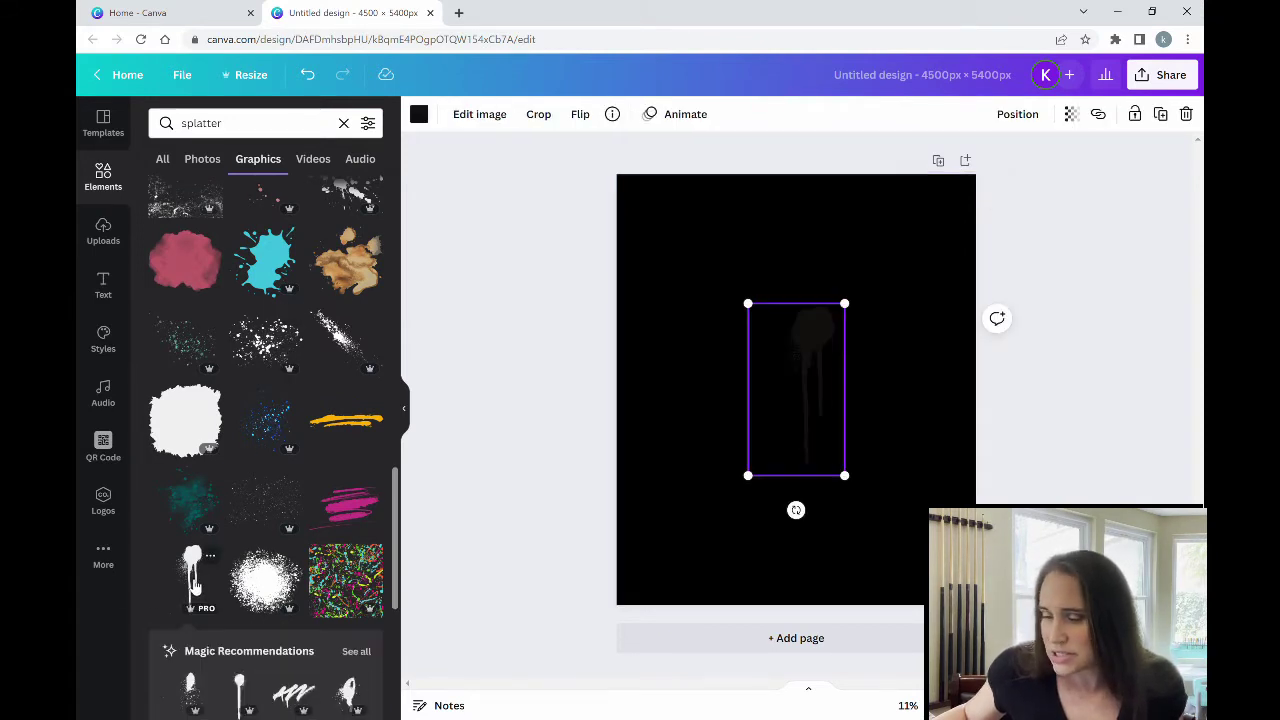
left_click(419, 114)
left_click(166, 401)
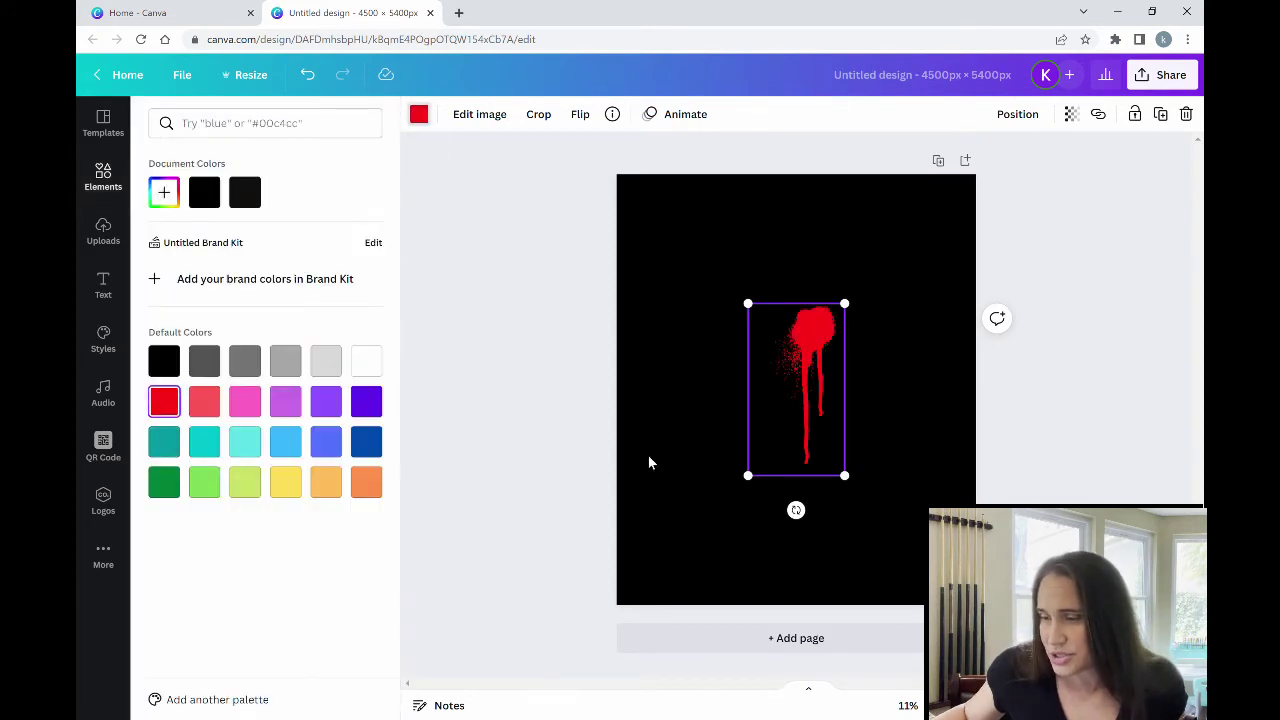
key("Escape")
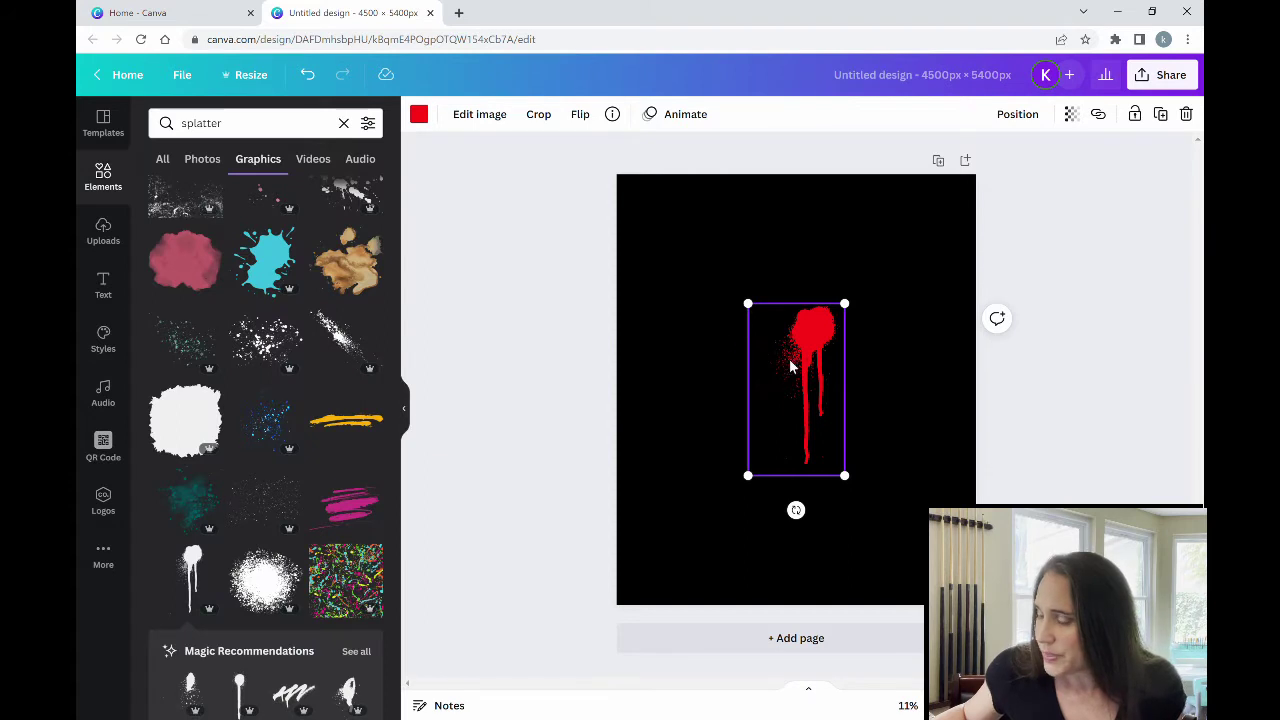
left_click_drag(790, 367, 705, 276)
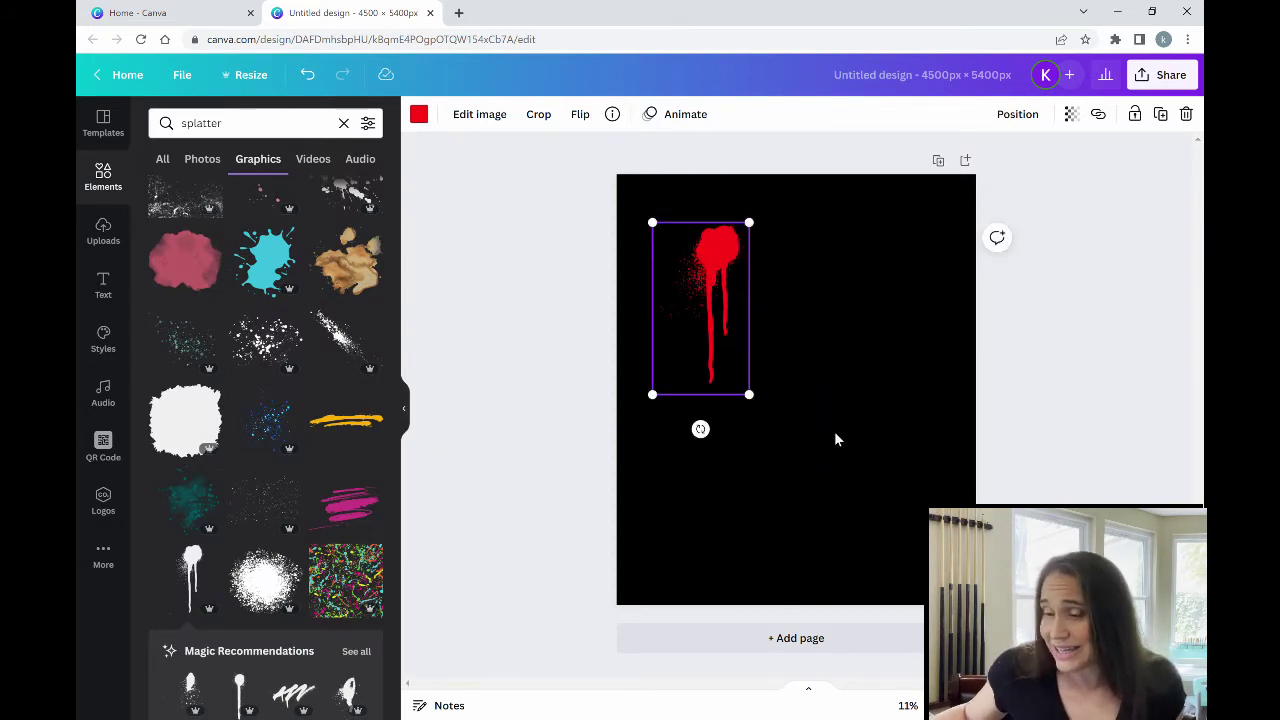
scroll(270, 520, "down", 3)
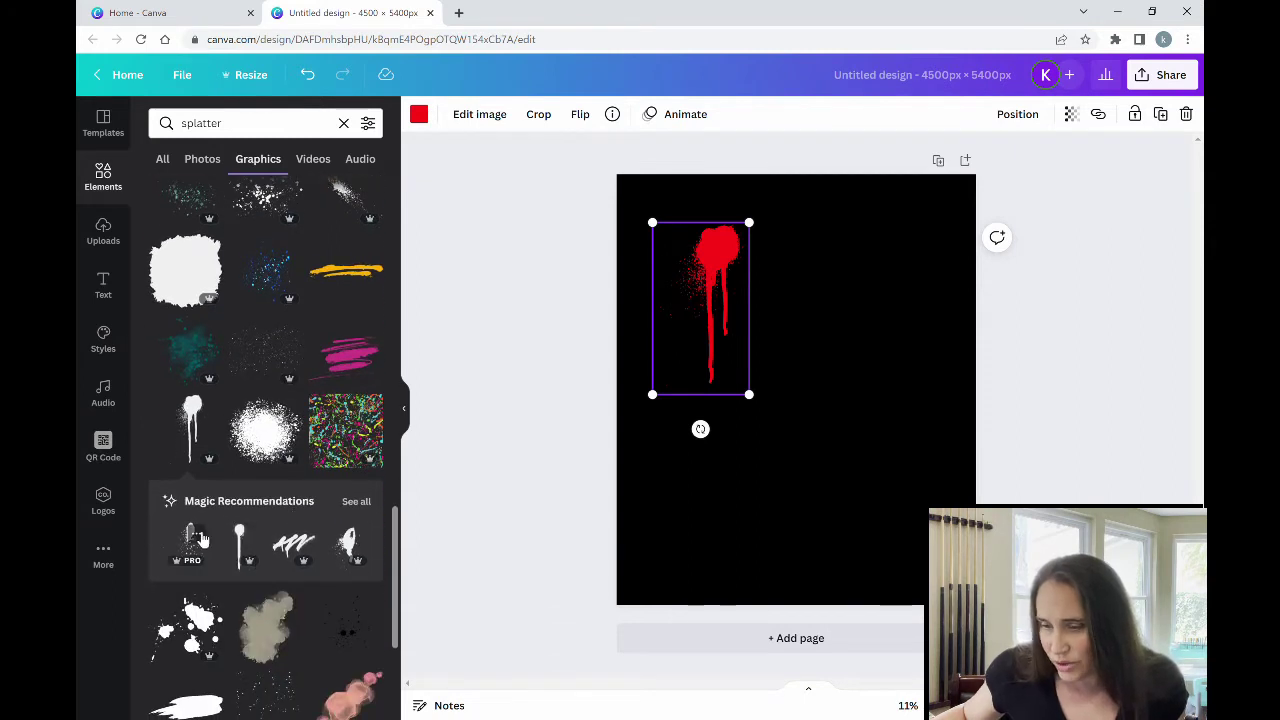
Add the spray-drip graphic from Magic Recommendations, recolour it orange, and place it beside the red drip.
left_click(354, 502)
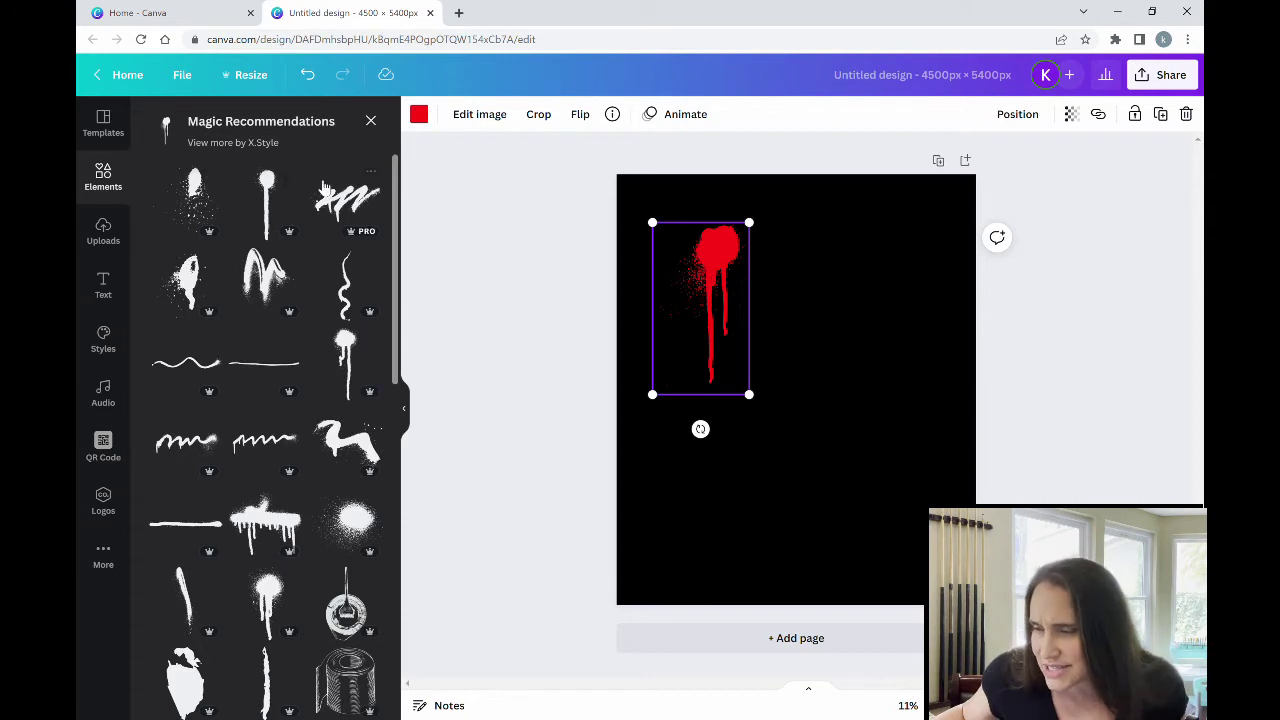
scroll(307, 241, "down", 3)
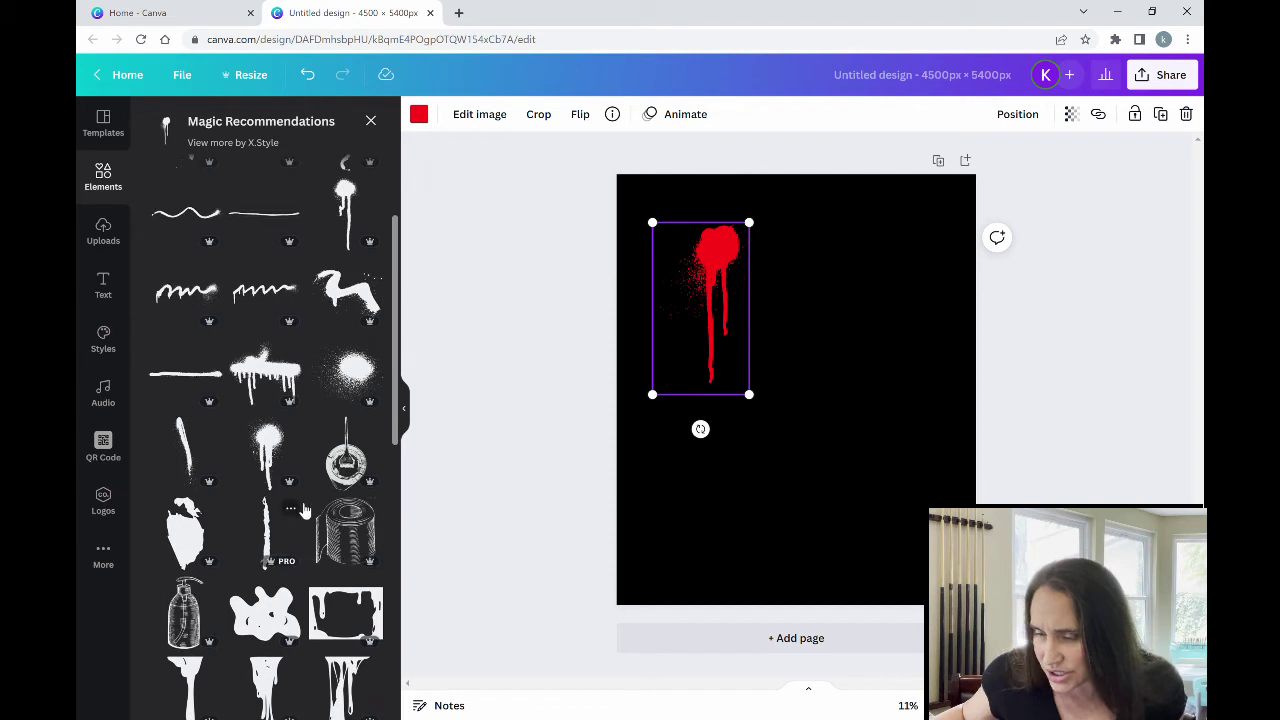
left_click(270, 444)
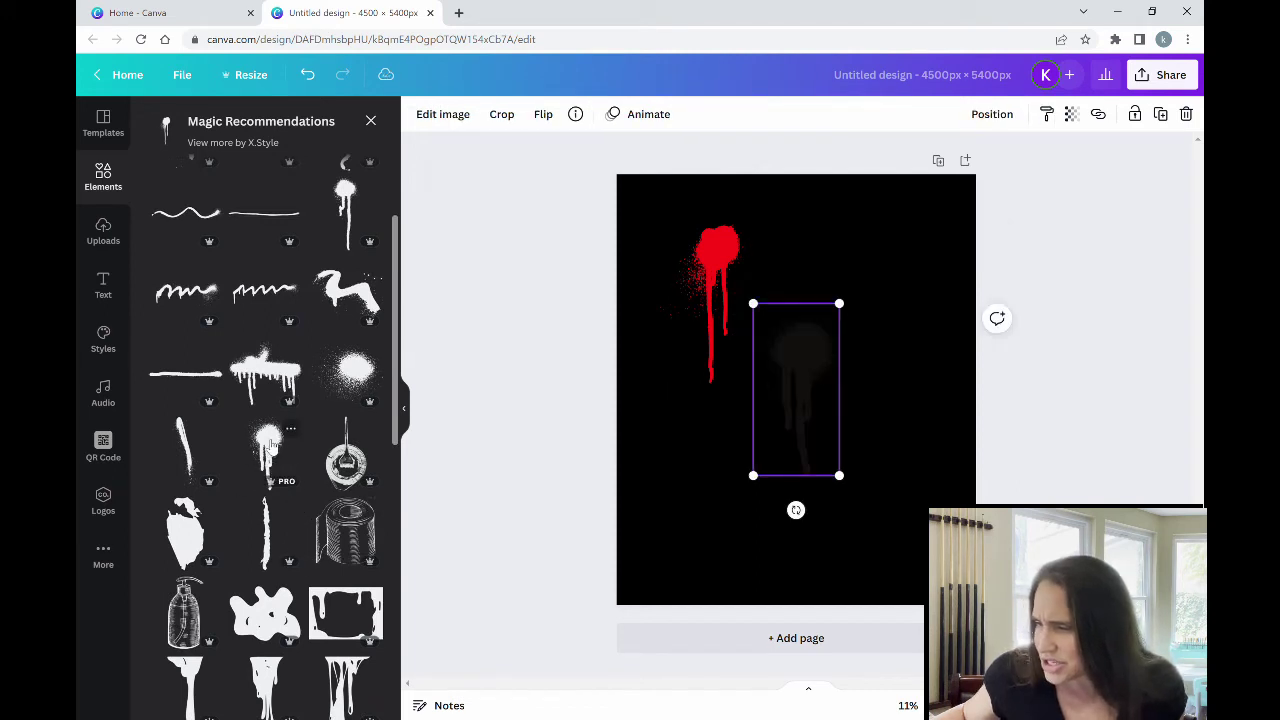
left_click(422, 118)
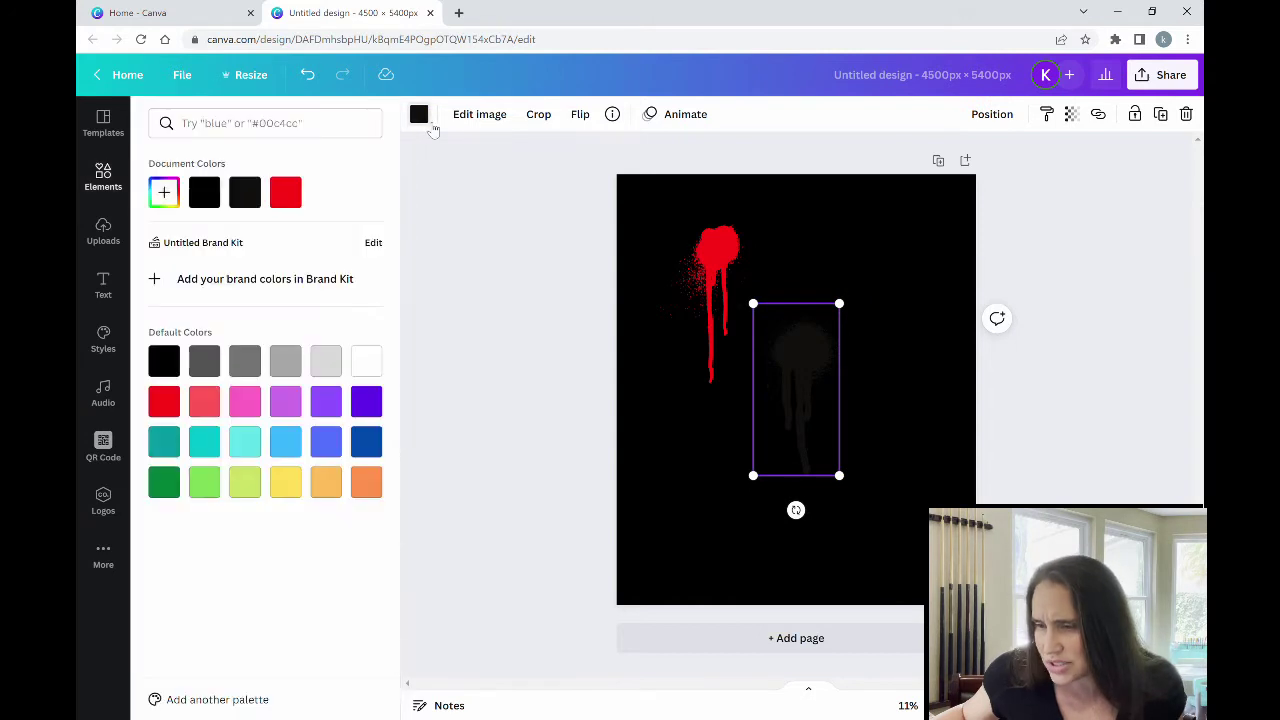
left_click(326, 484)
left_click(455, 462)
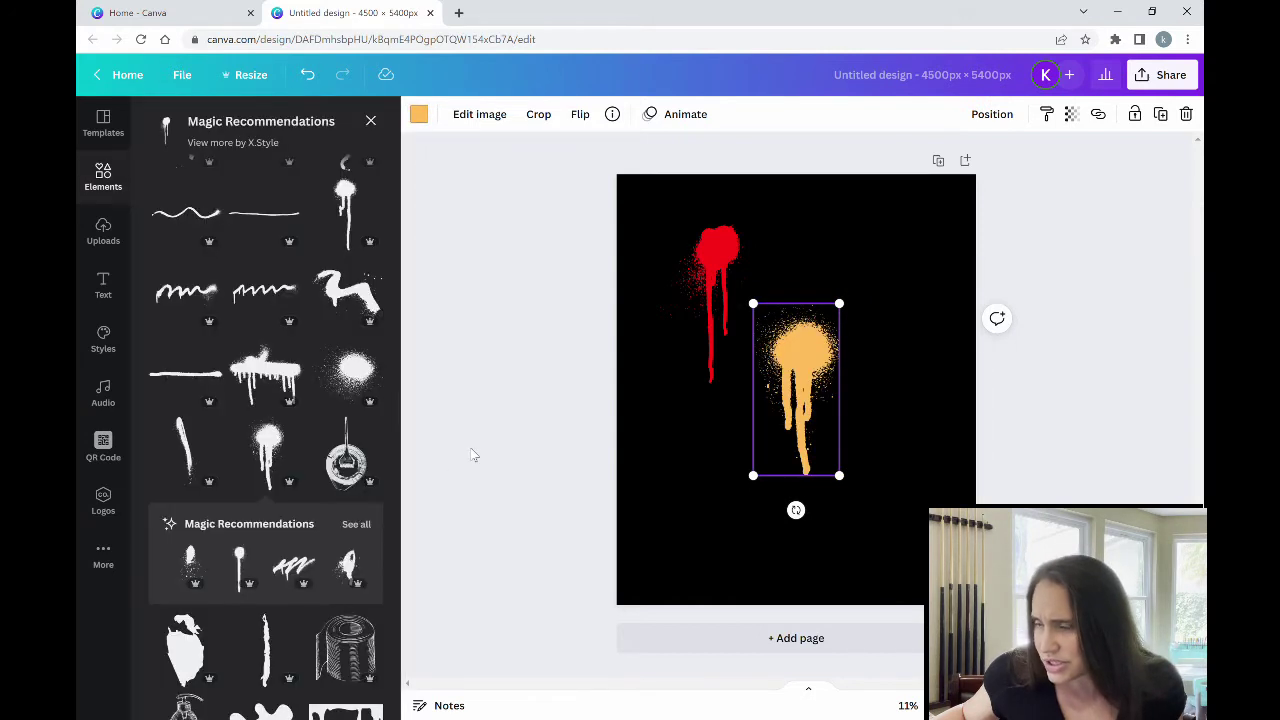
left_click(538, 451)
left_click_drag(836, 377, 813, 281)
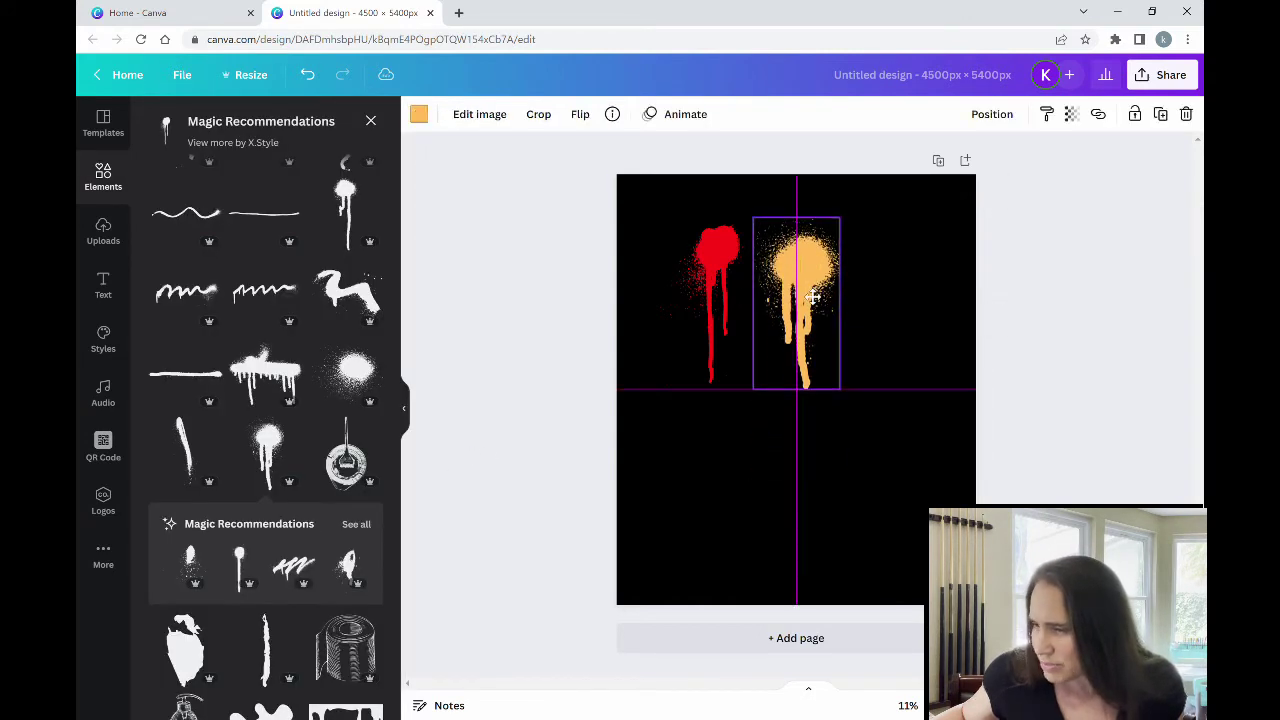
scroll(281, 323, "down", 3)
scroll(281, 323, "down", 5)
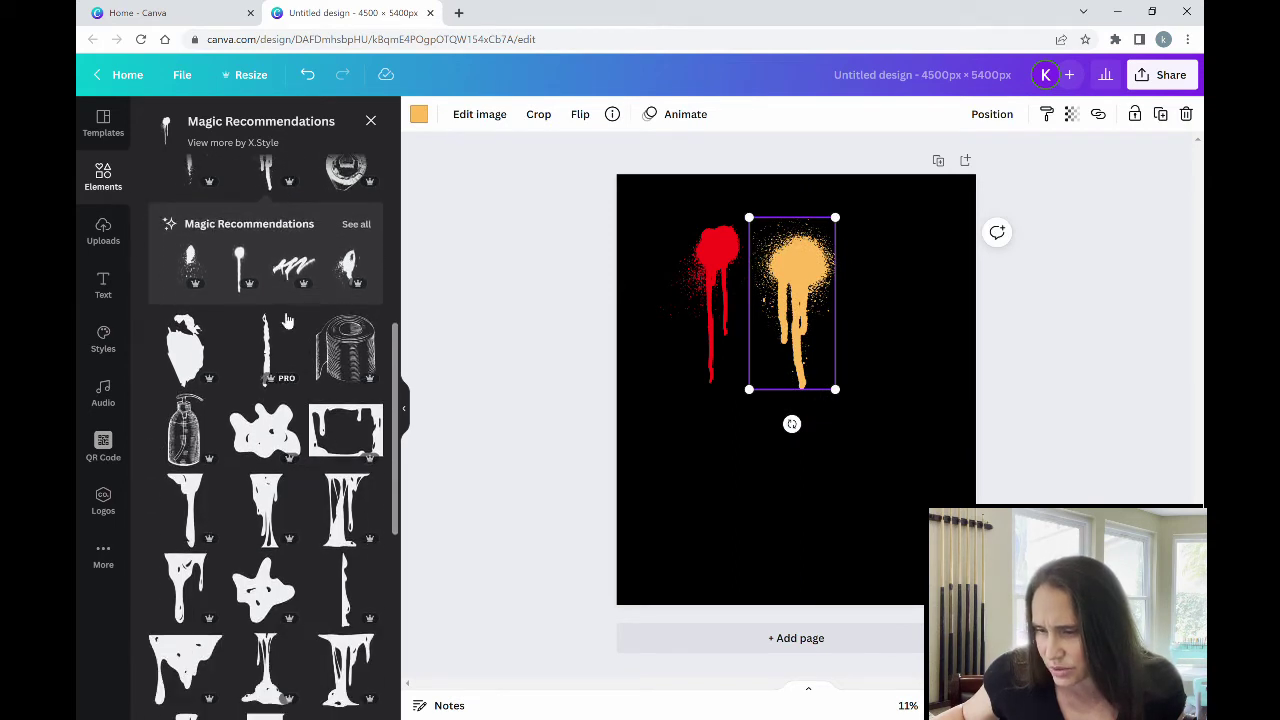
scroll(265, 313, "down", 4)
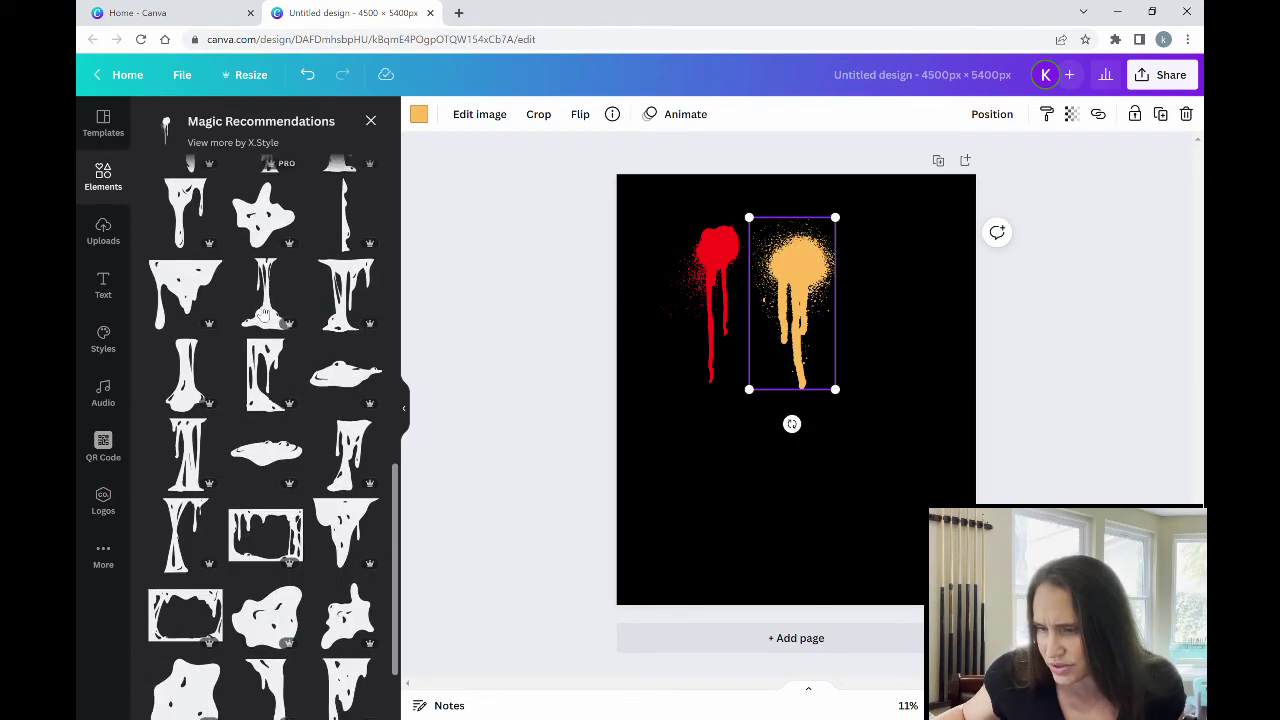
left_click(370, 121)
scroll(308, 357, "down", 3)
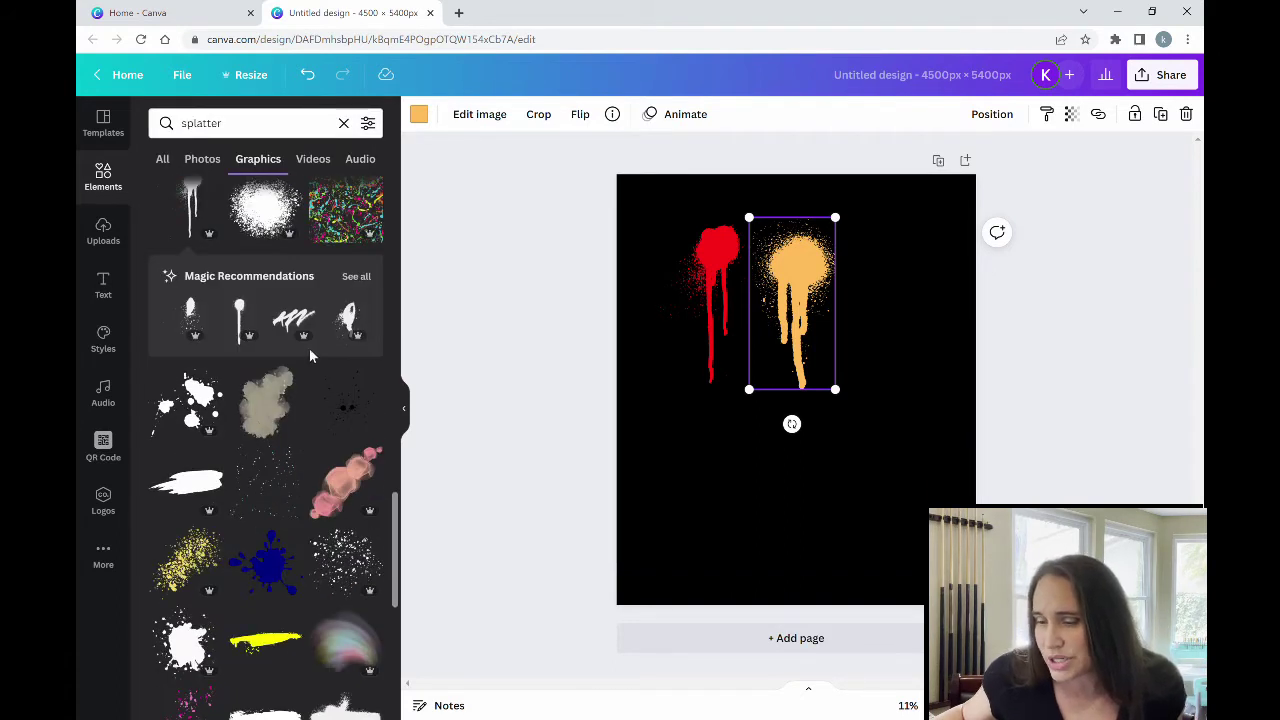
scroll(310, 355, "down", 5)
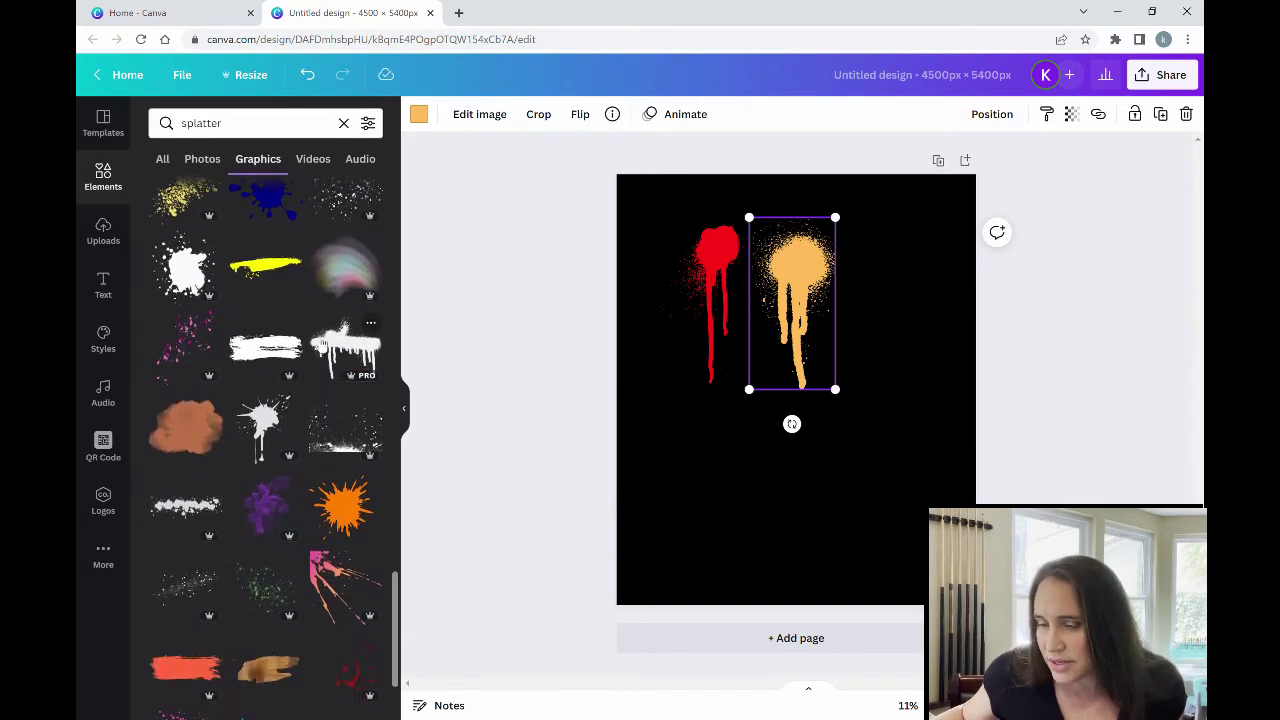
scroll(319, 343, "down", 4)
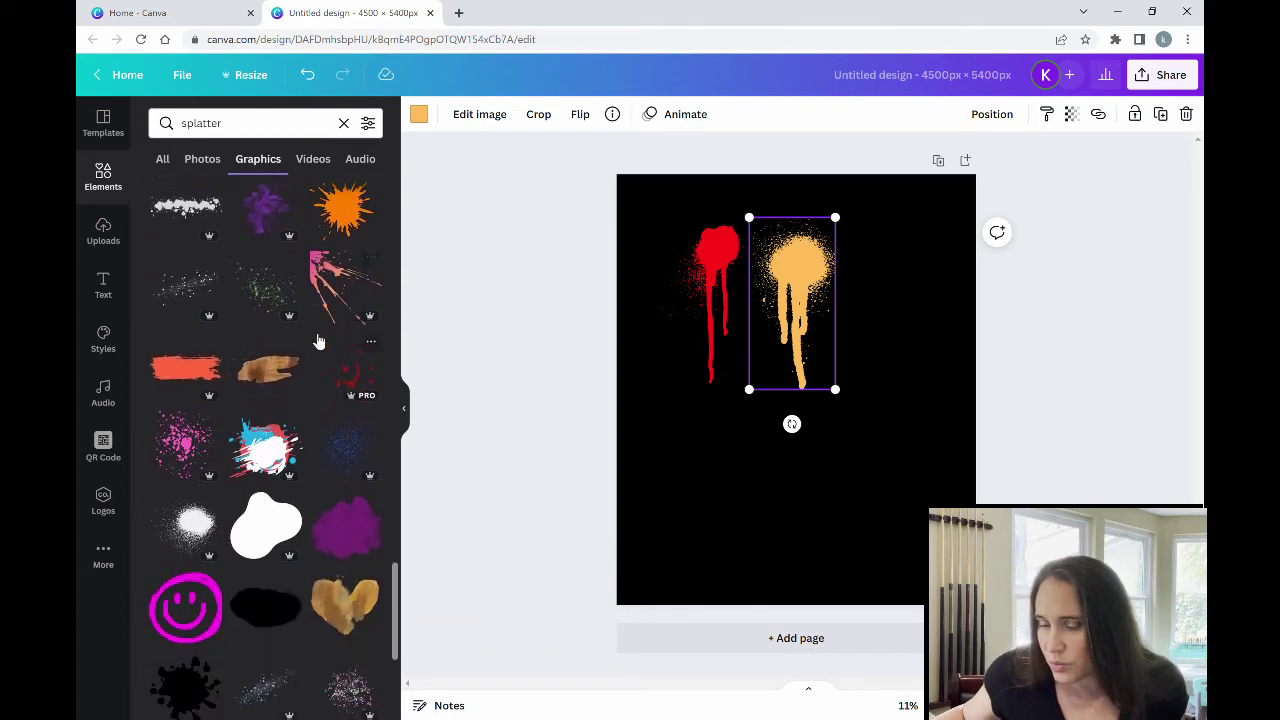
scroll(319, 343, "down", 2)
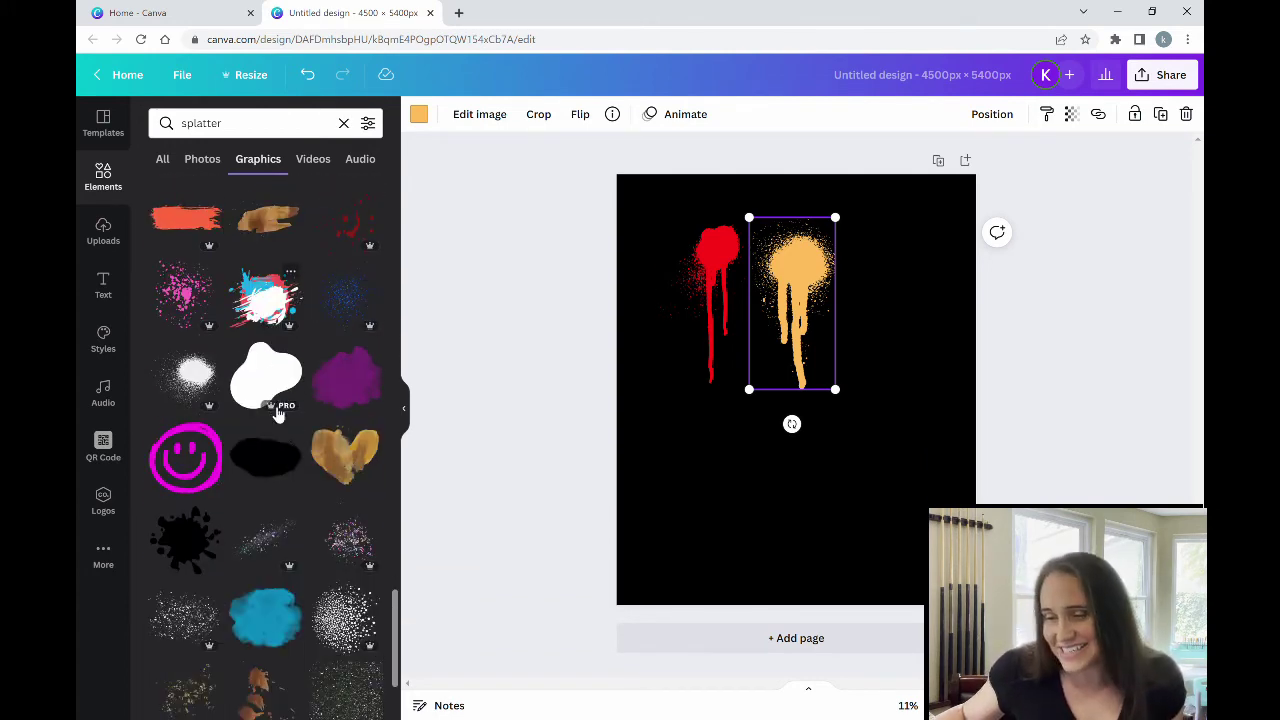
scroll(272, 418, "down", 5)
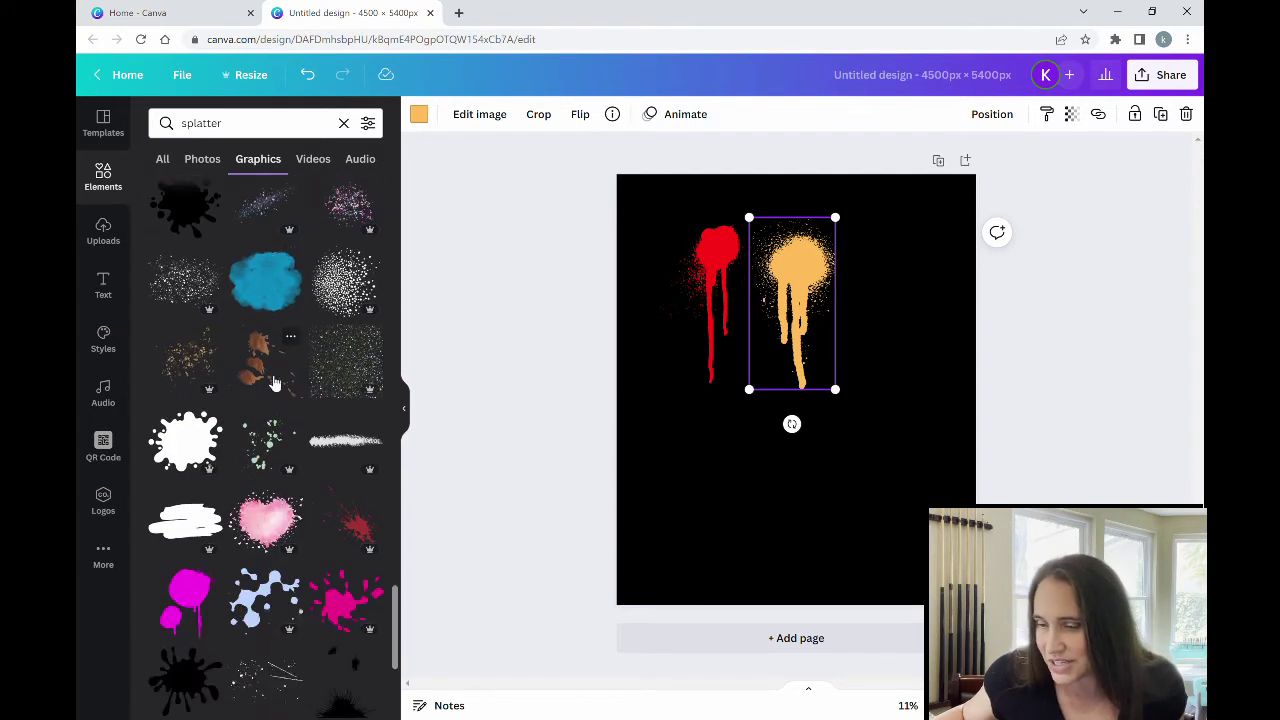
scroll(277, 323, "down", 6)
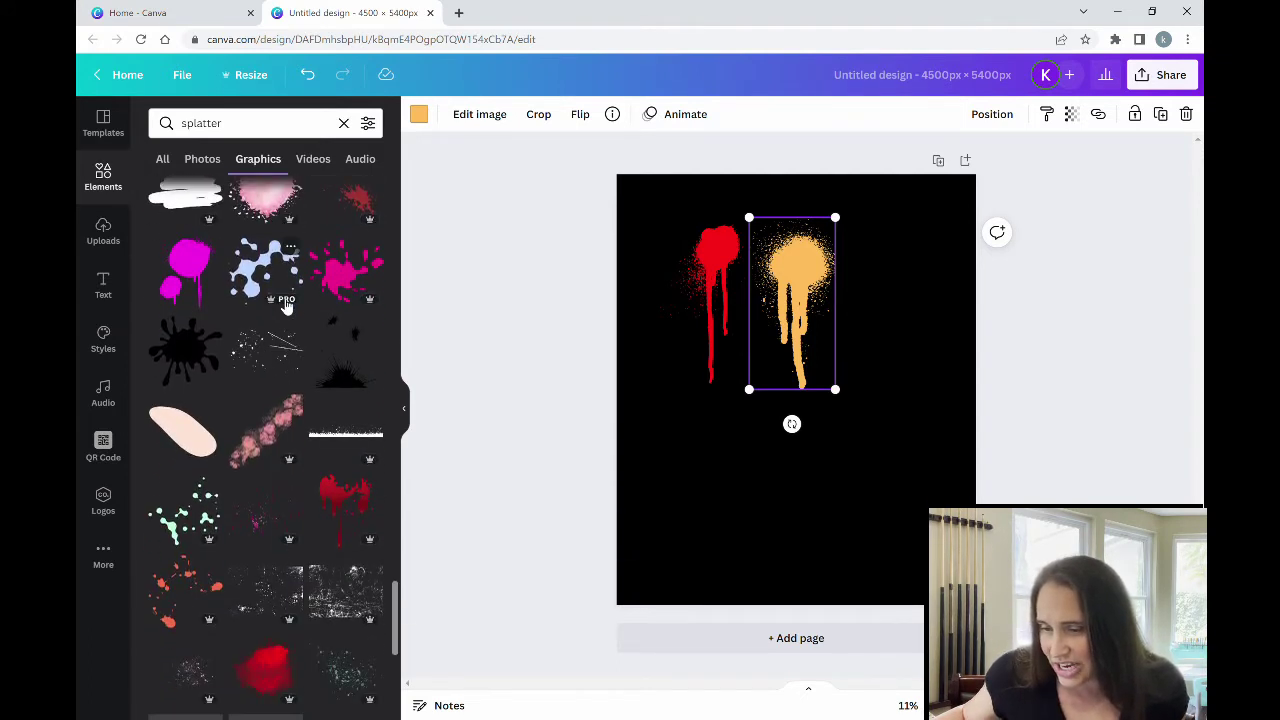
scroll(283, 305, "down", 3)
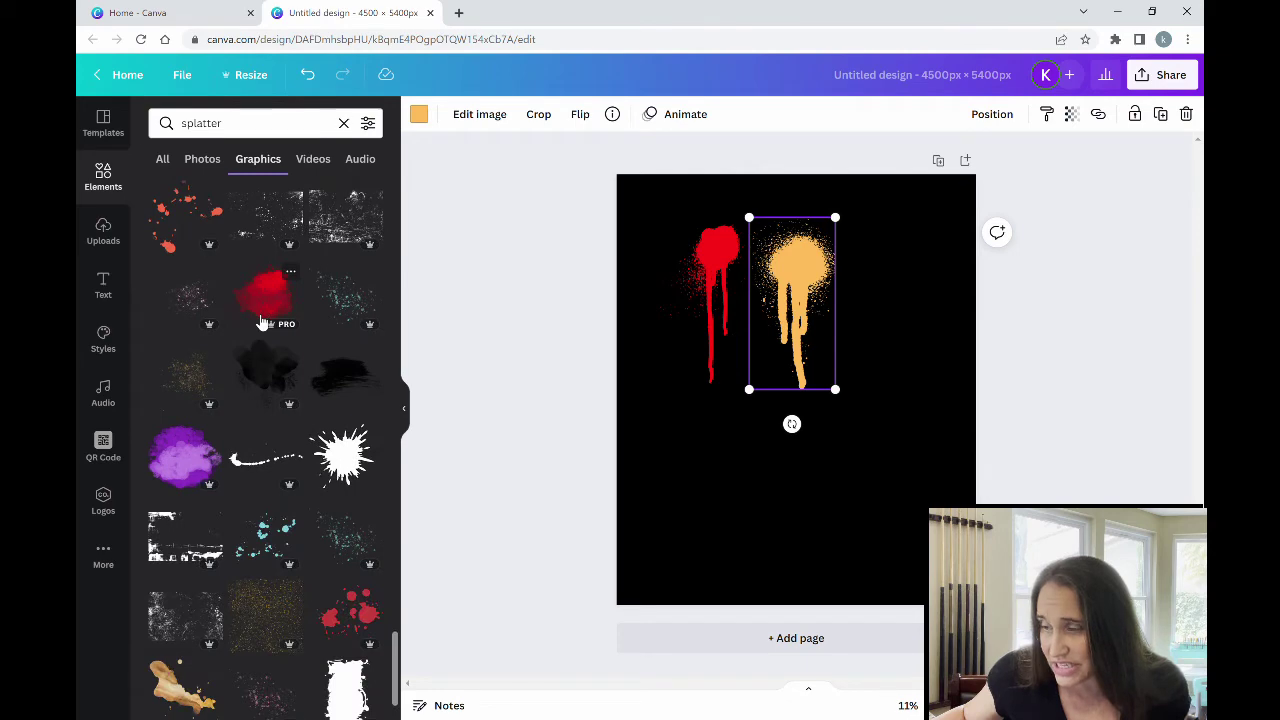
scroll(260, 320, "down", 6)
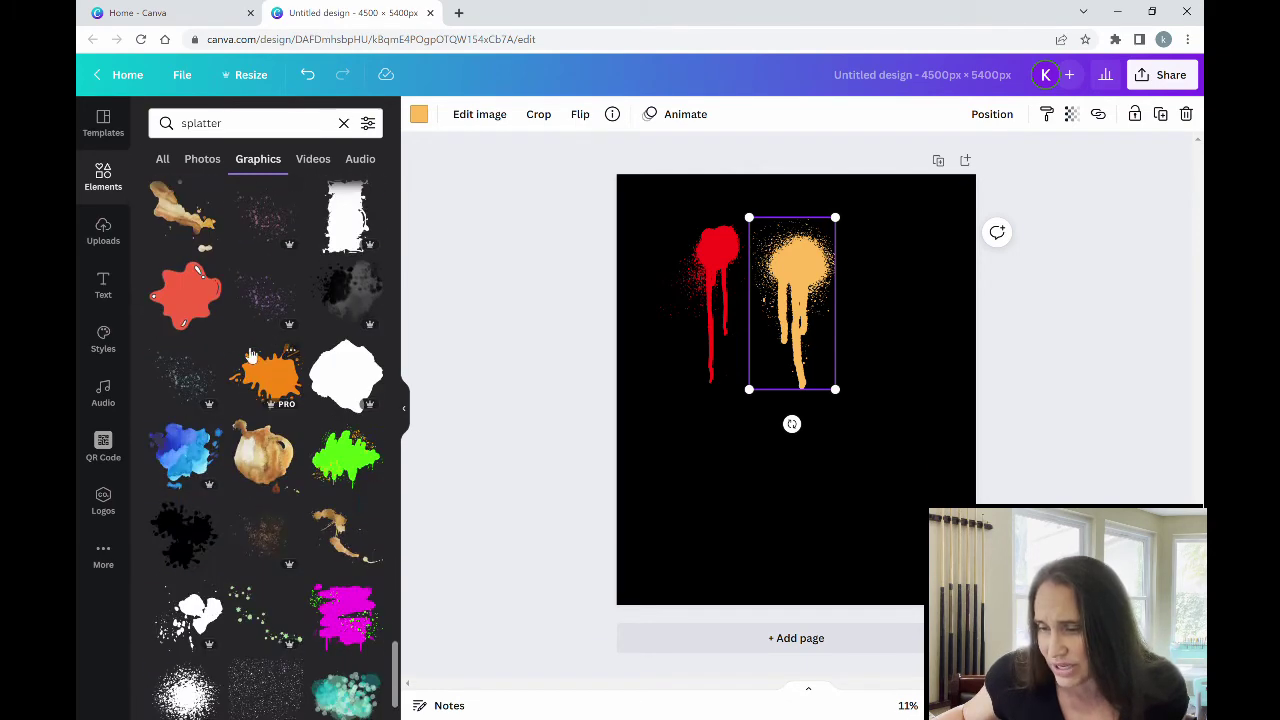
scroll(275, 335, "down", 5)
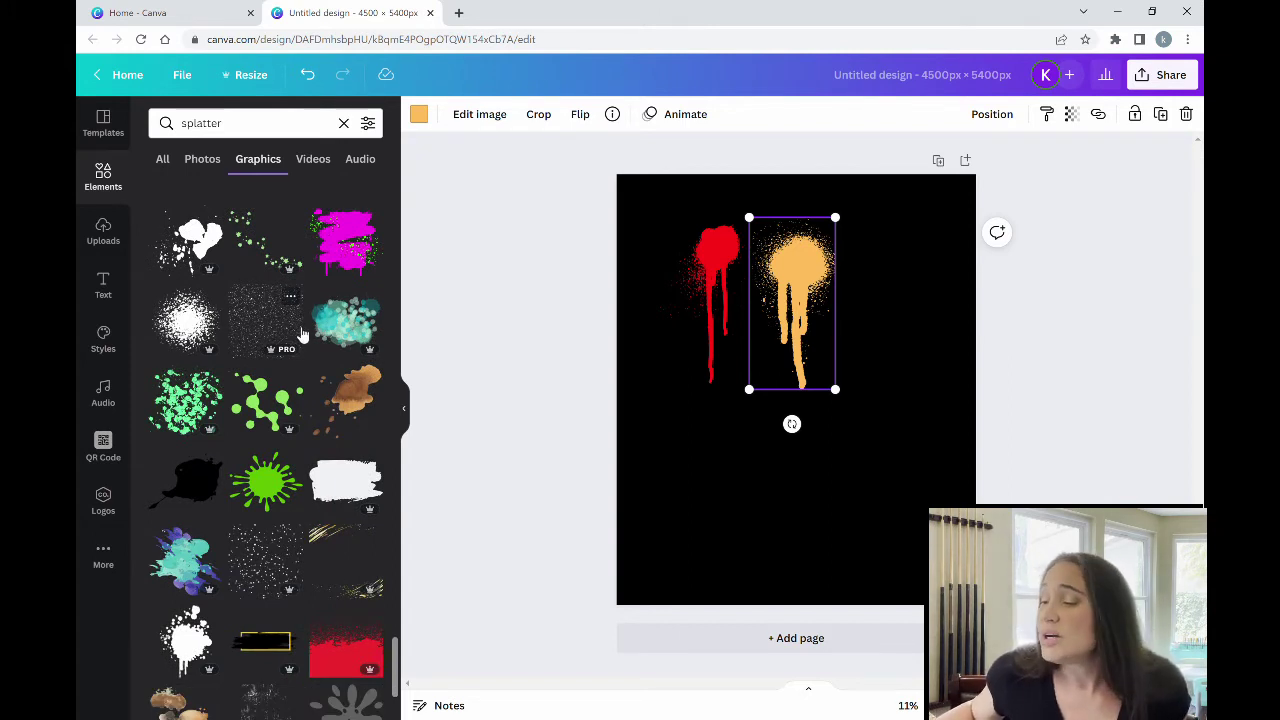
scroll(305, 334, "down", 5)
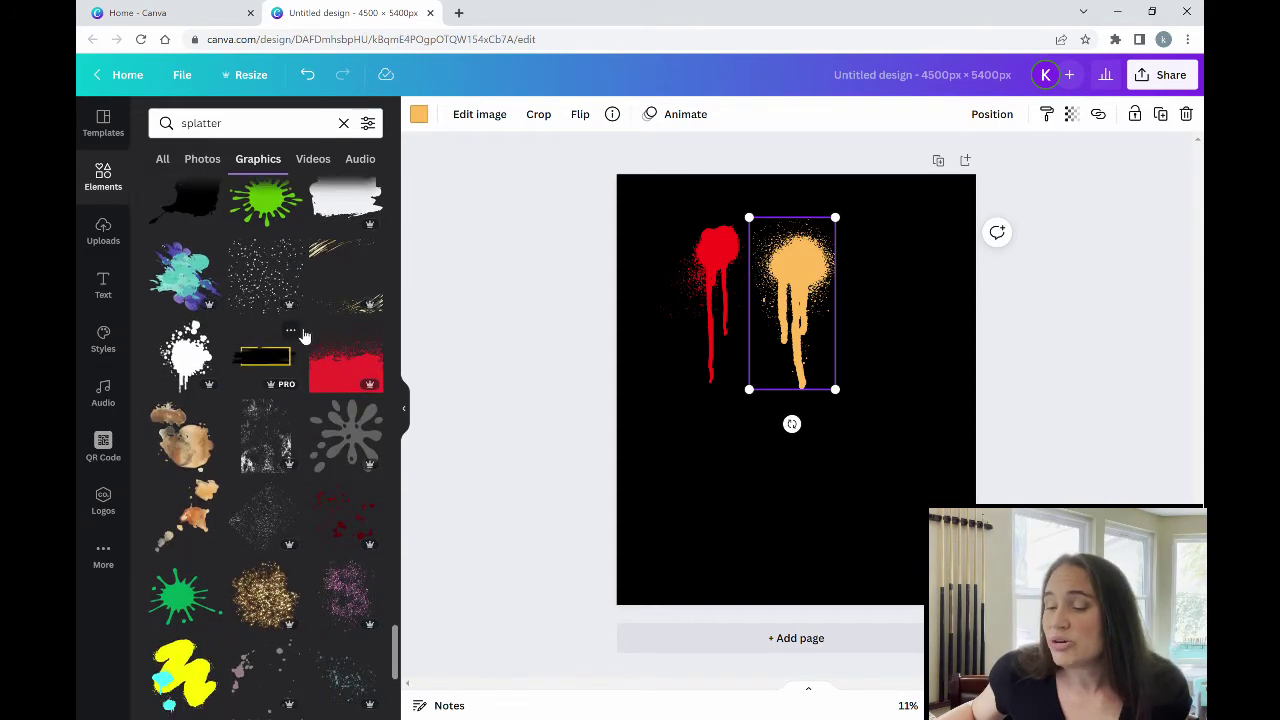
scroll(309, 334, "down", 3)
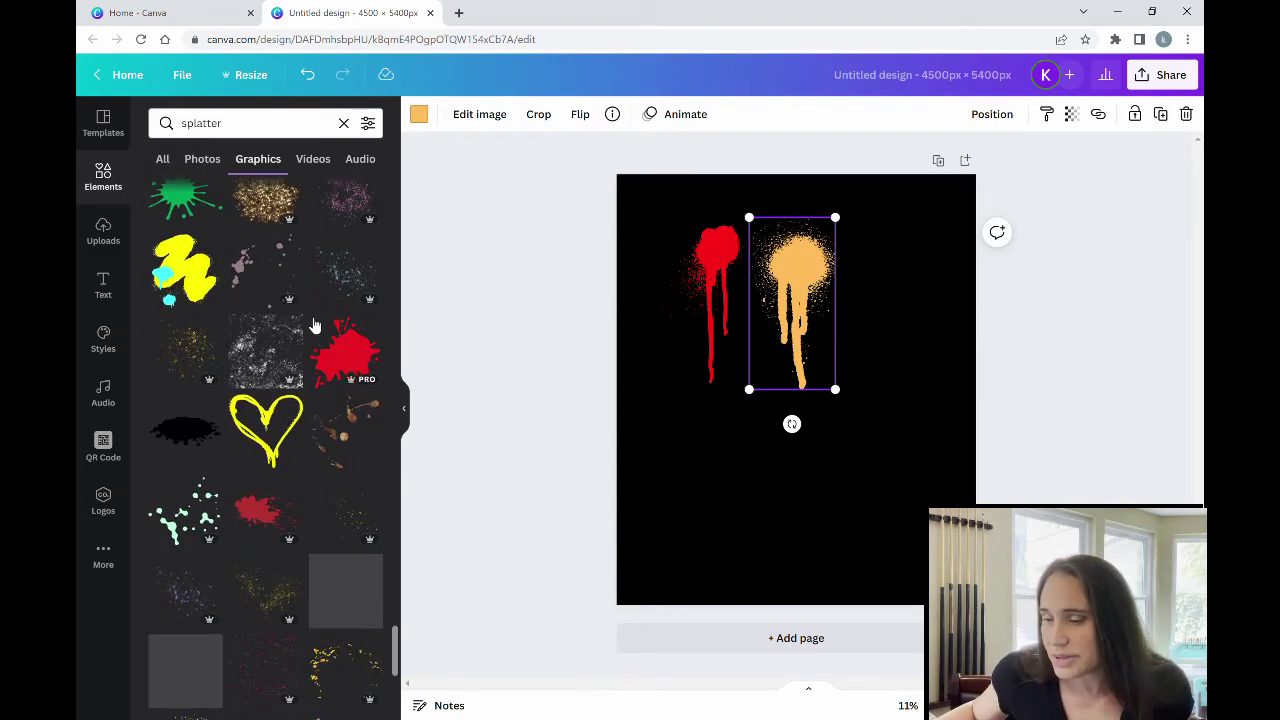
scroll(314, 326, "down", 3)
scroll(314, 324, "down", 3)
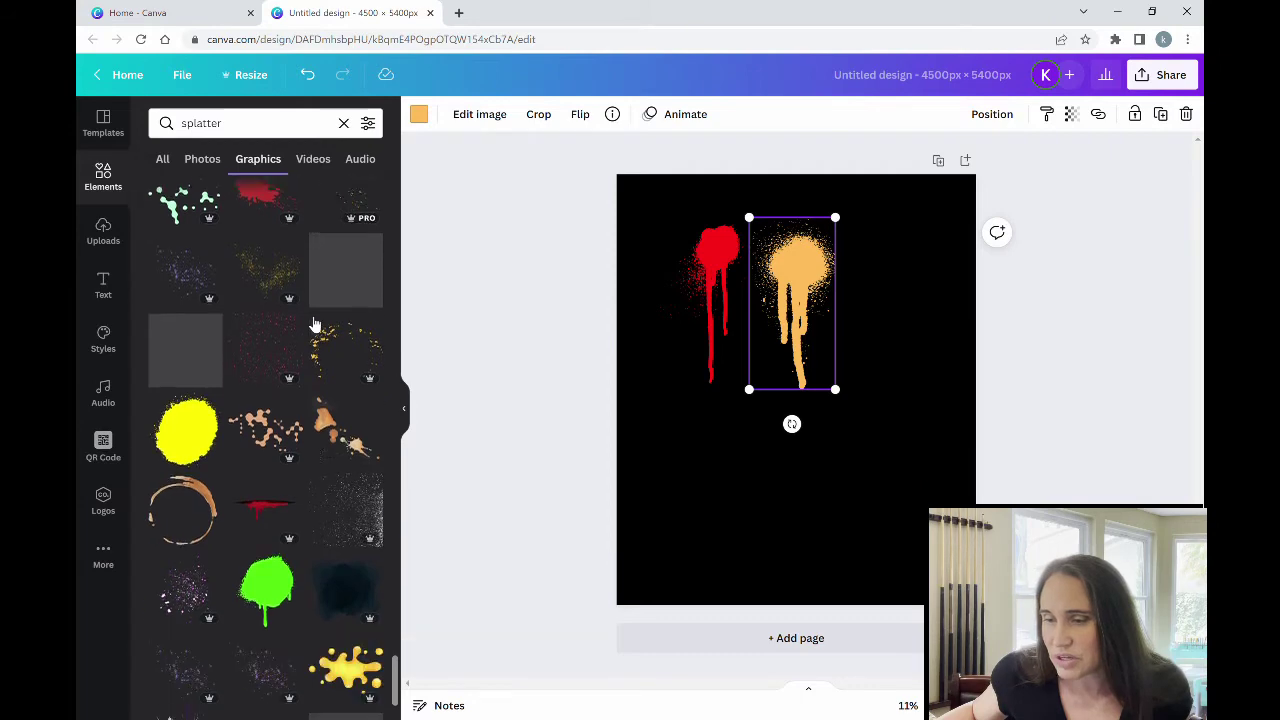
scroll(313, 311, "down", 4)
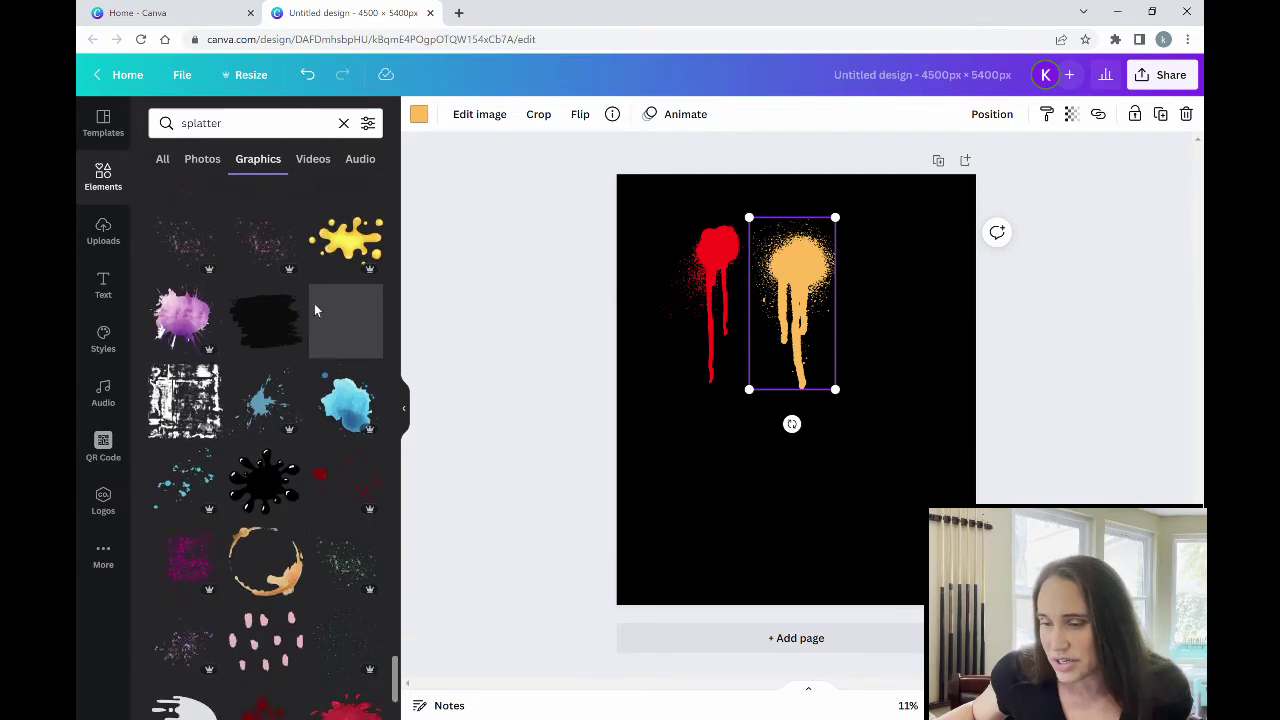
scroll(314, 303, "down", 3)
scroll(318, 310, "down", 3)
scroll(320, 311, "down", 3)
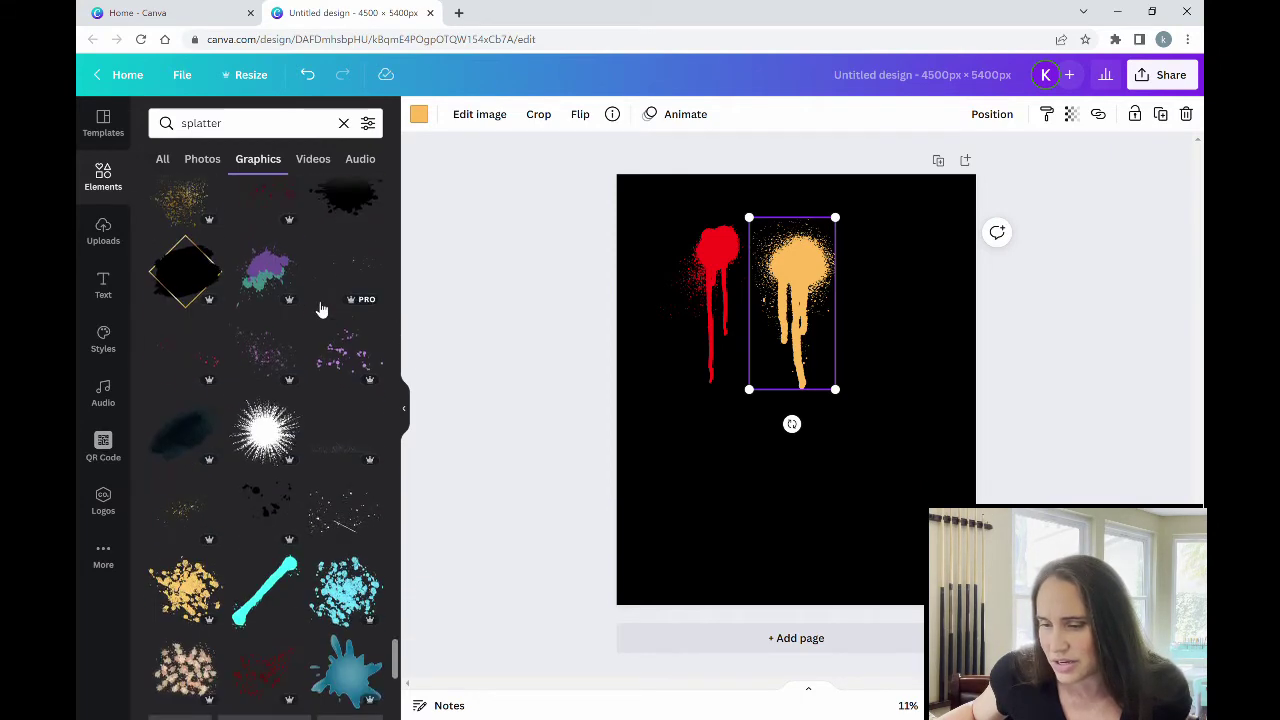
scroll(320, 312, "down", 3)
scroll(322, 312, "down", 3)
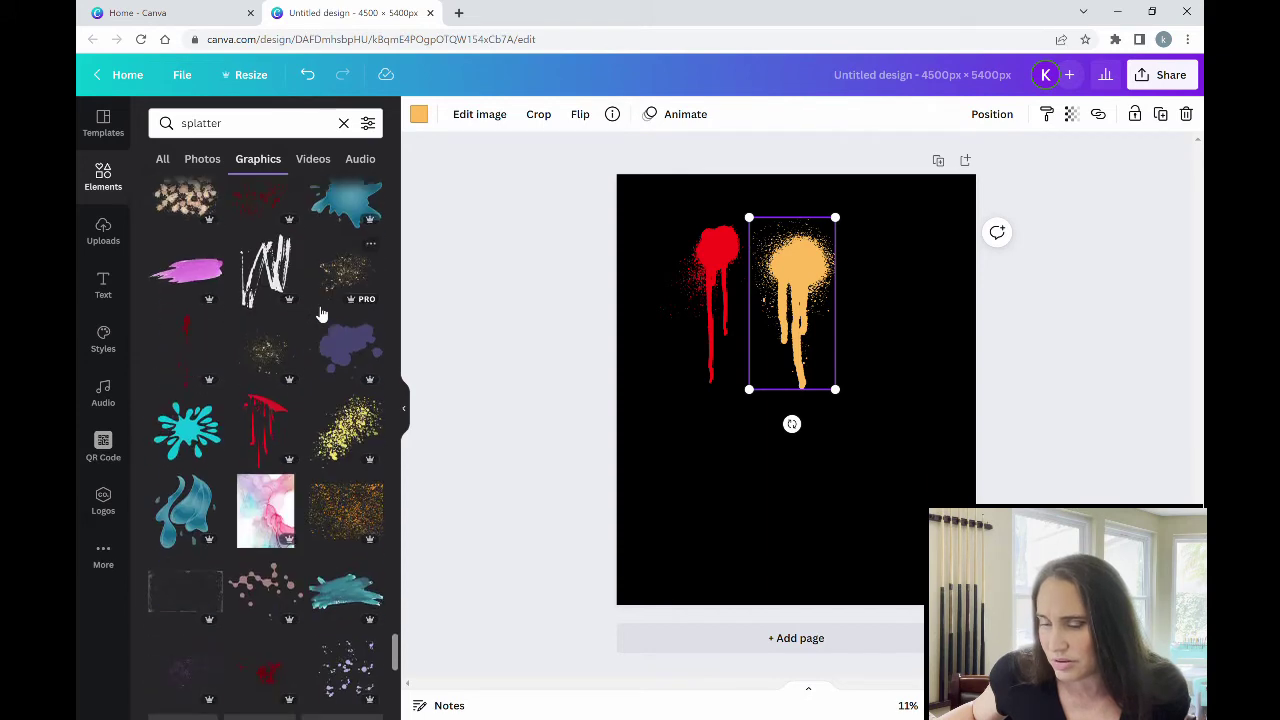
scroll(322, 310, "down", 3)
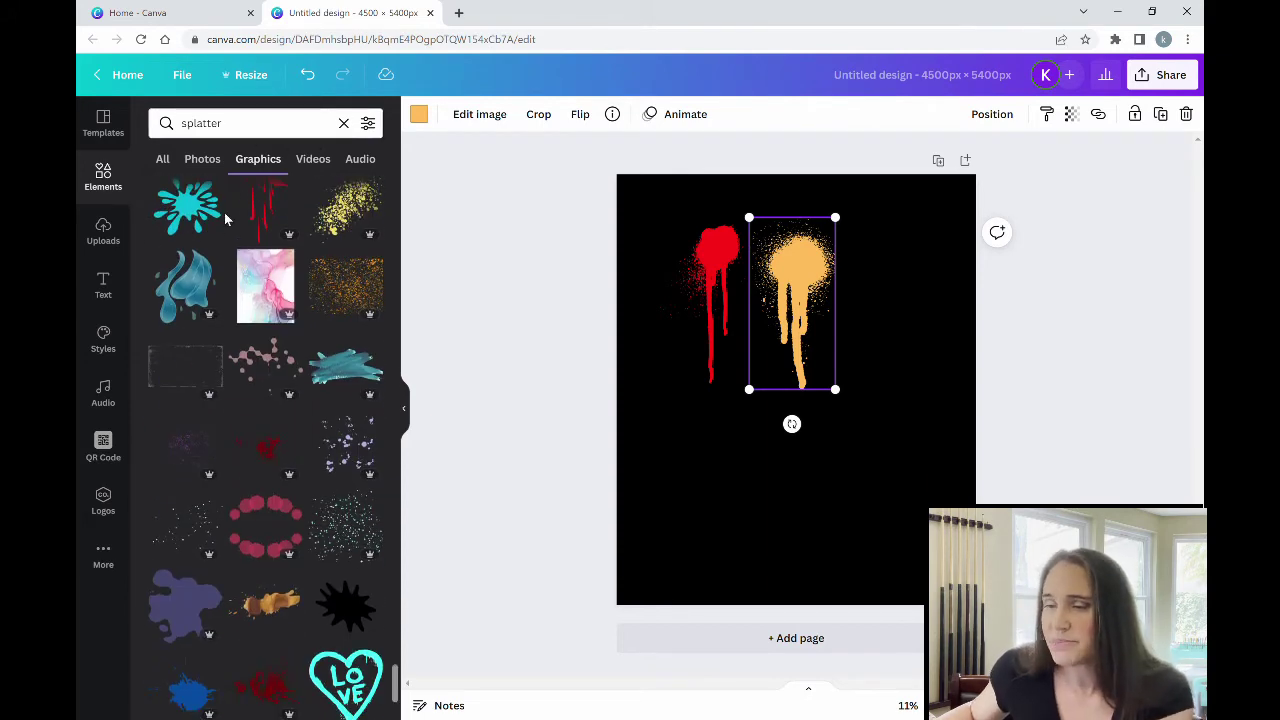
left_click(184, 125)
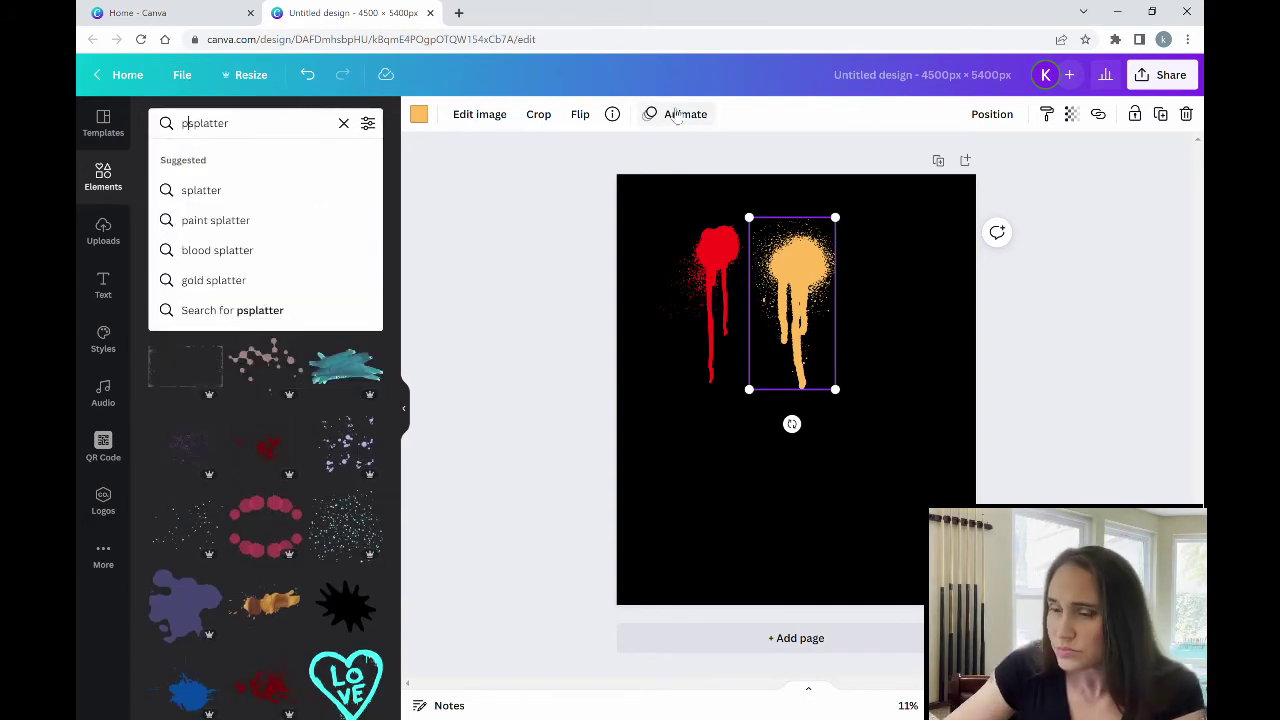
Change the Graphics search to 'paint splatter' and browse the results.
type("paint")
key("Return")
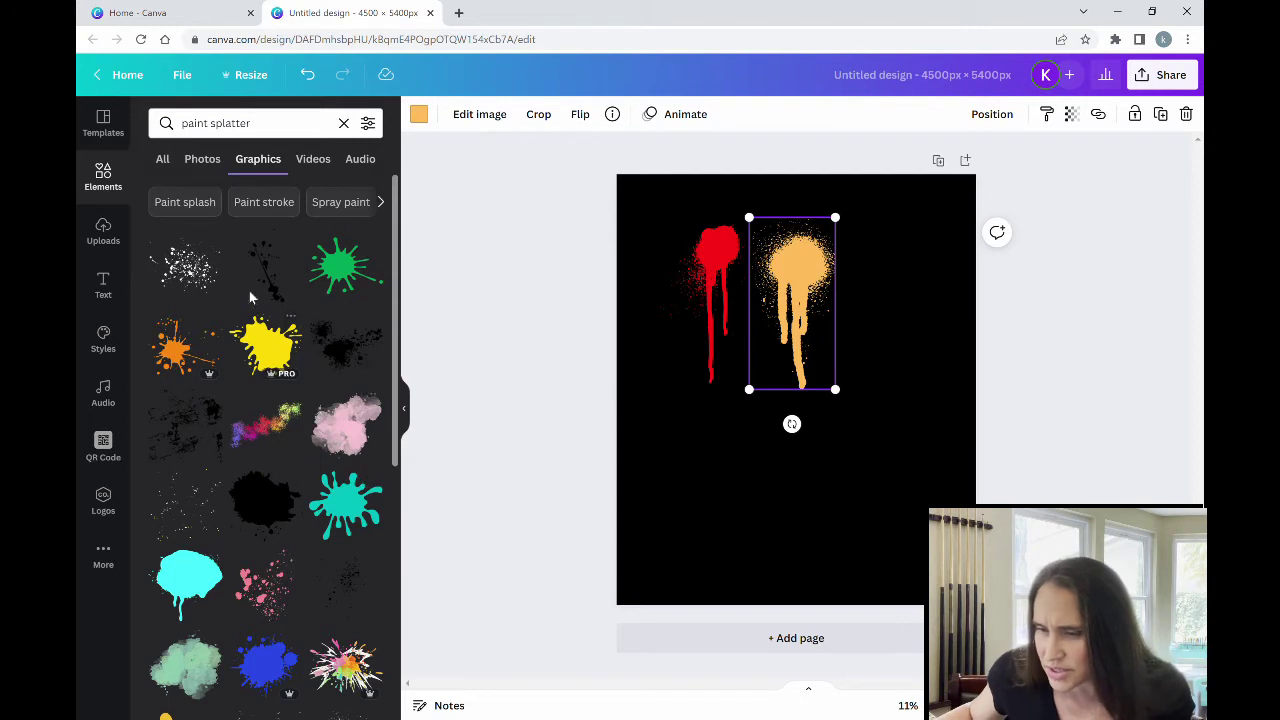
scroll(283, 289, "down", 1)
scroll(251, 269, "down", 2)
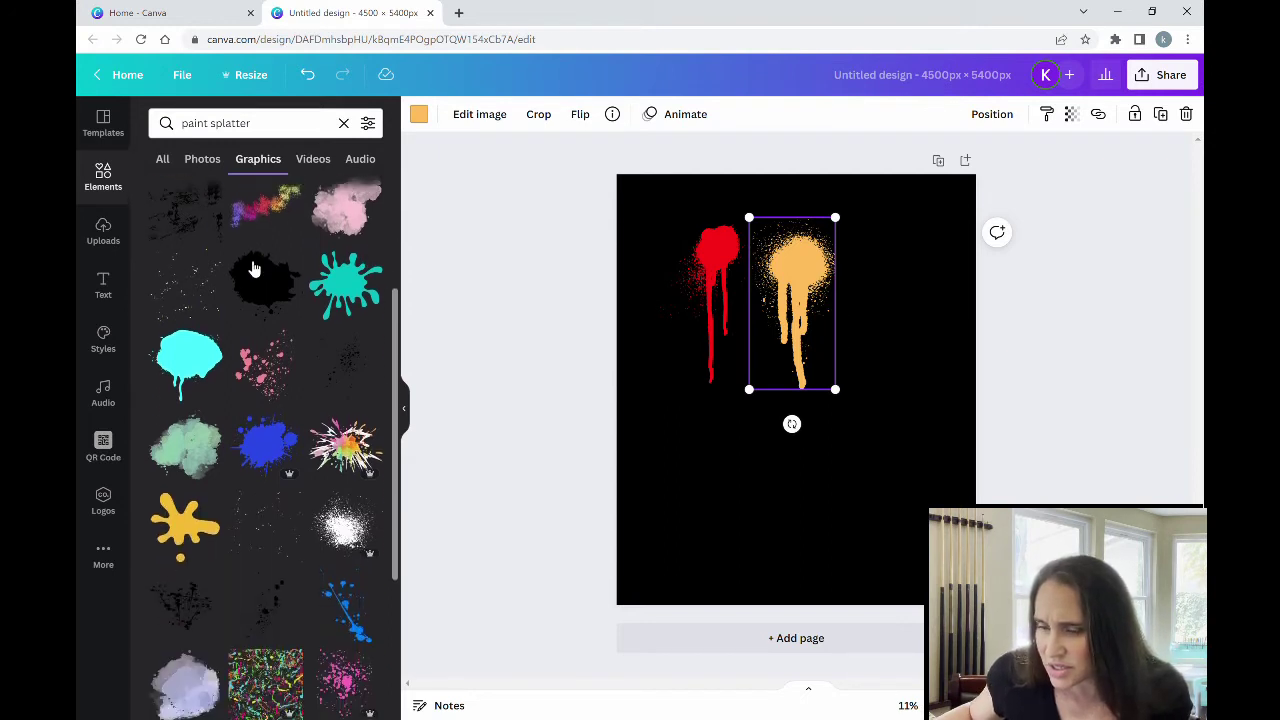
scroll(272, 270, "down", 3)
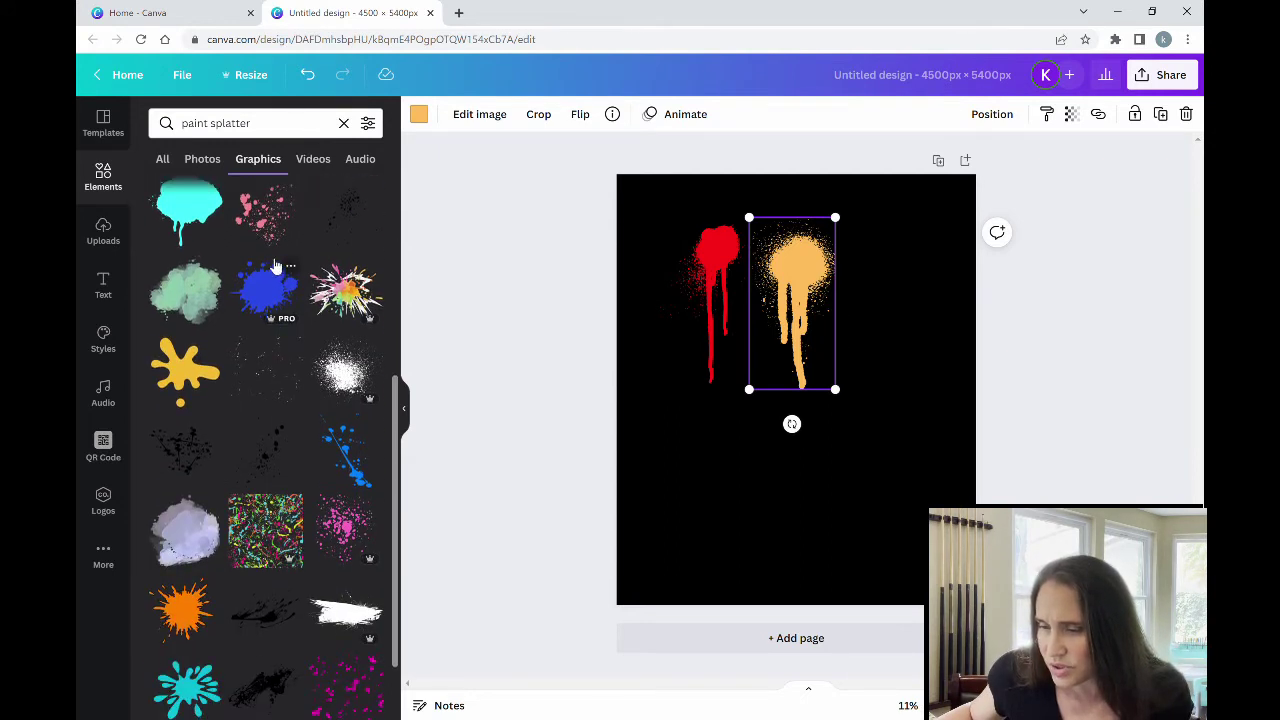
scroll(278, 266, "down", 2)
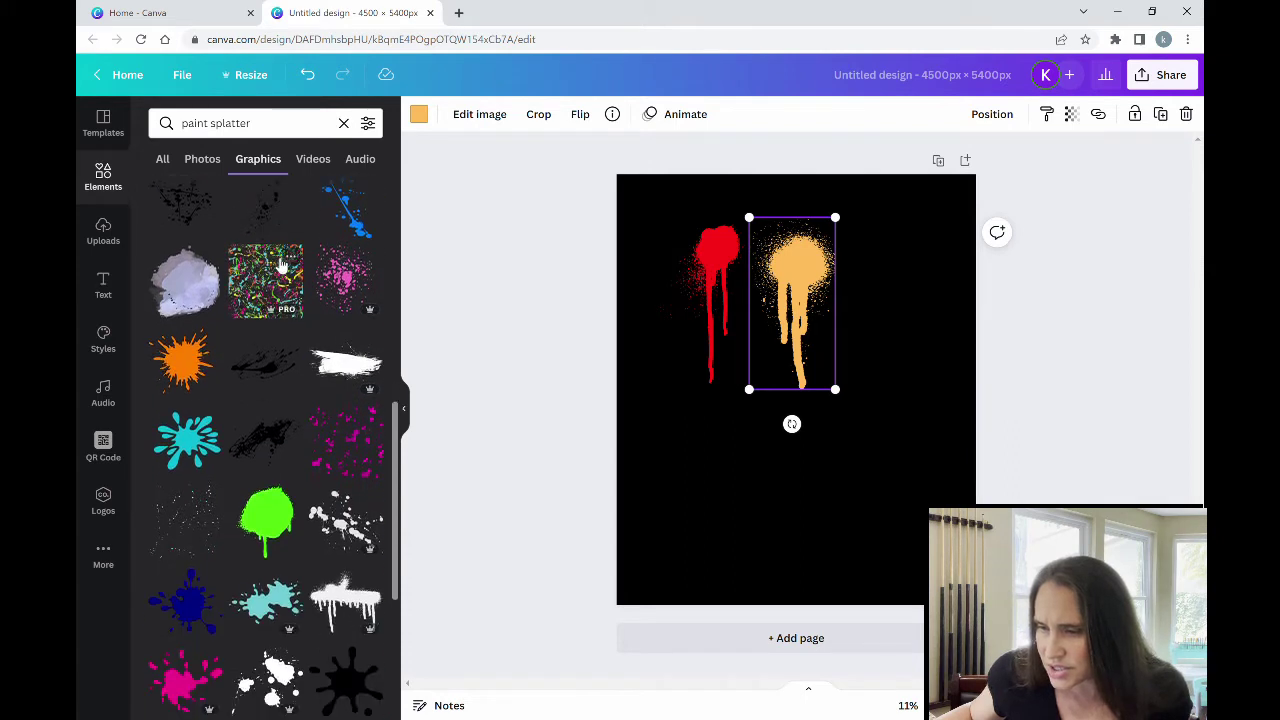
scroll(284, 320, "down", 2)
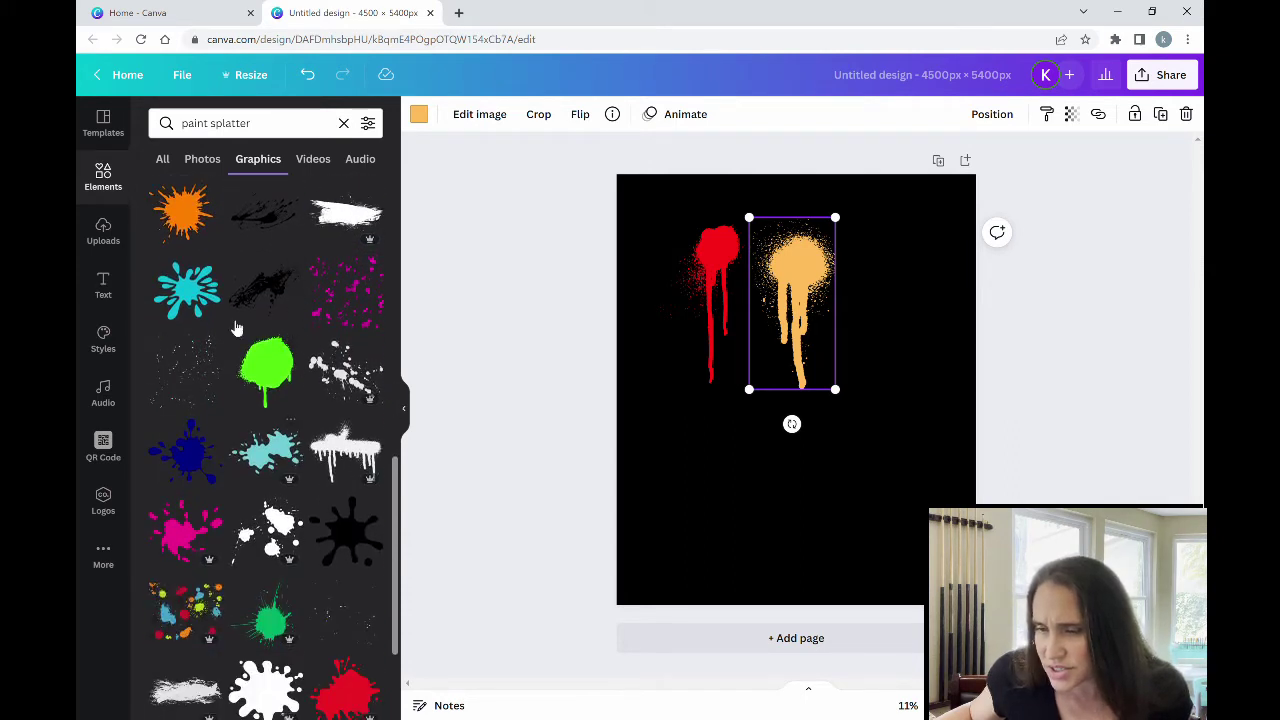
scroll(240, 330, "down", 2)
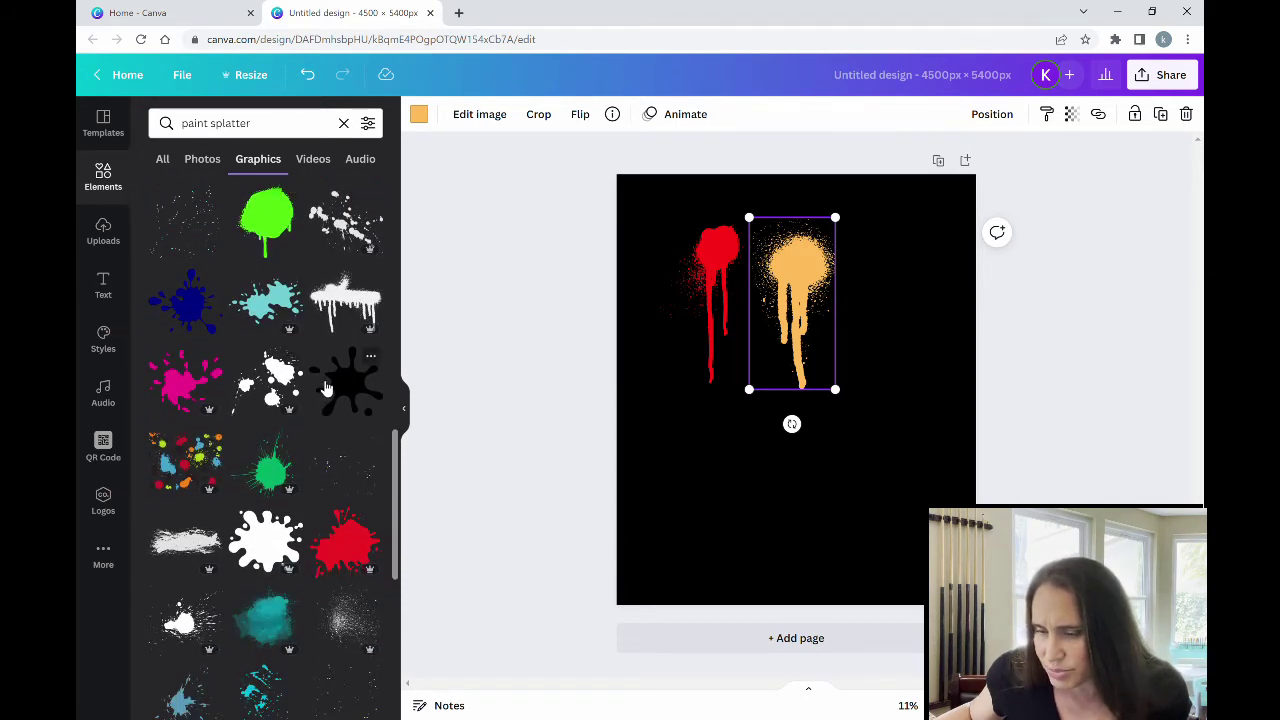
scroll(325, 388, "down", 3)
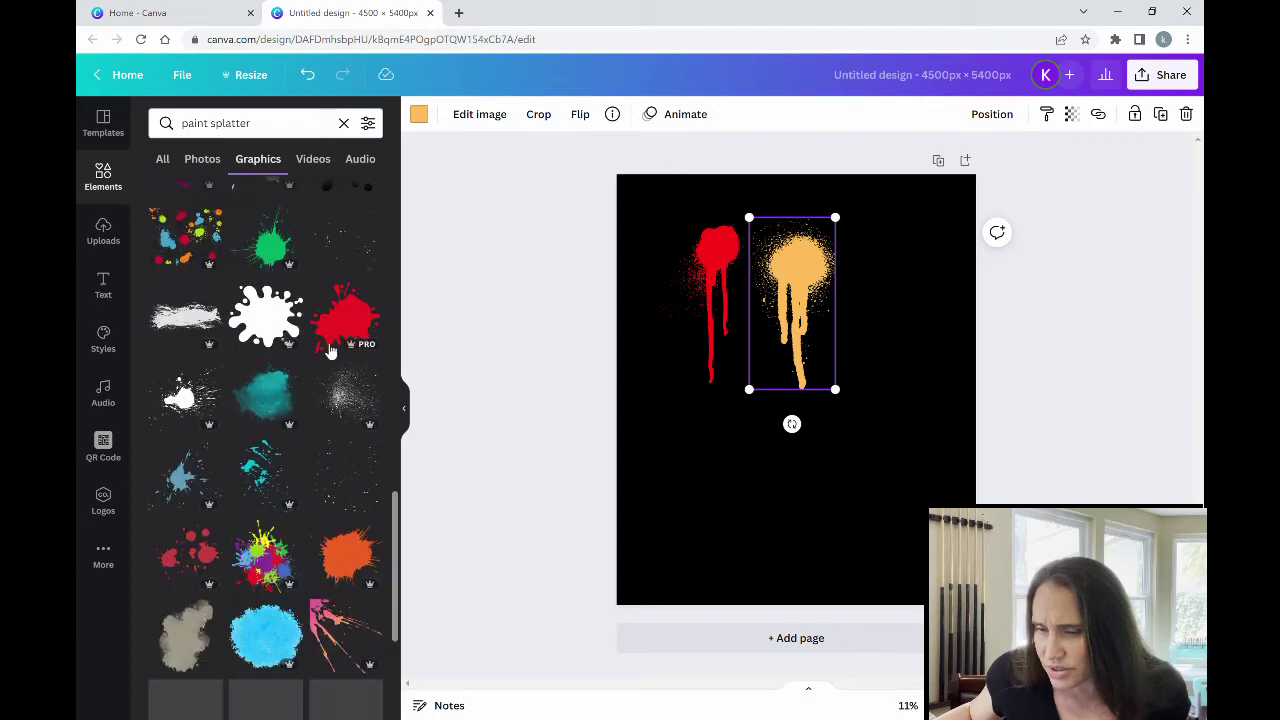
Add a white splatter, recolour it yellow, rotate it about 90°, and place it beside the orange drip.
left_click(183, 398)
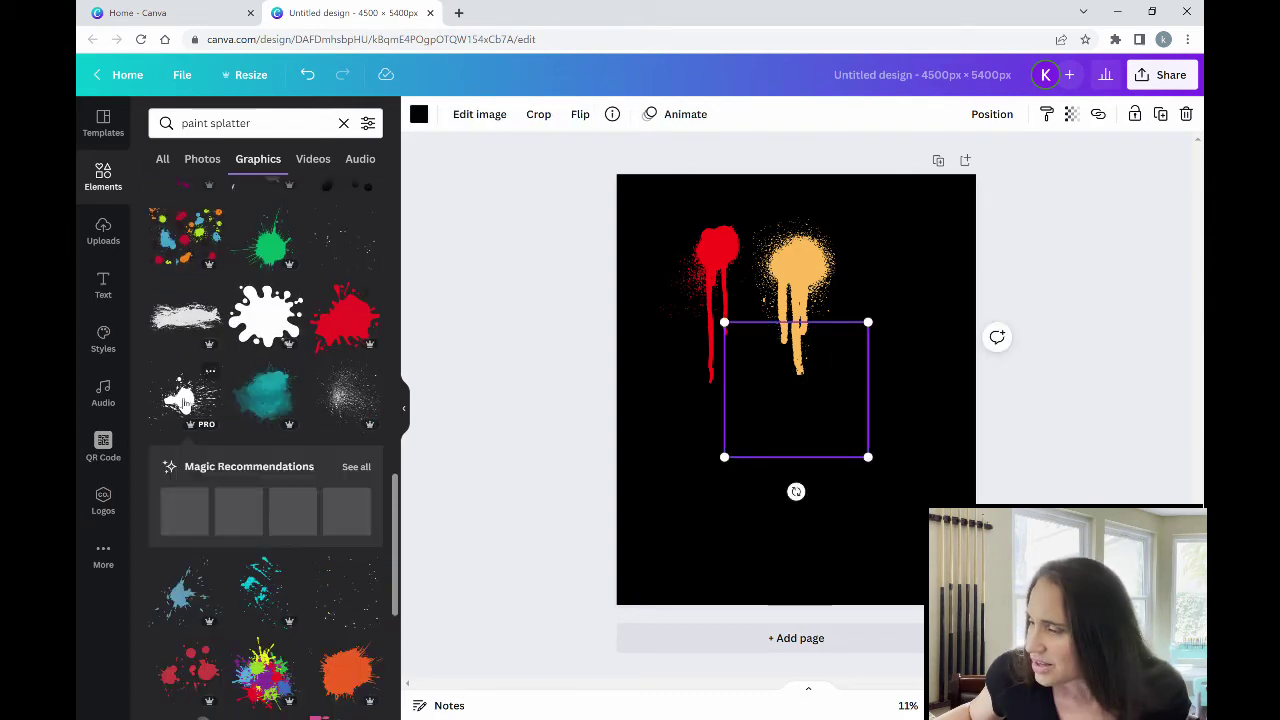
left_click(419, 115)
left_click(285, 482)
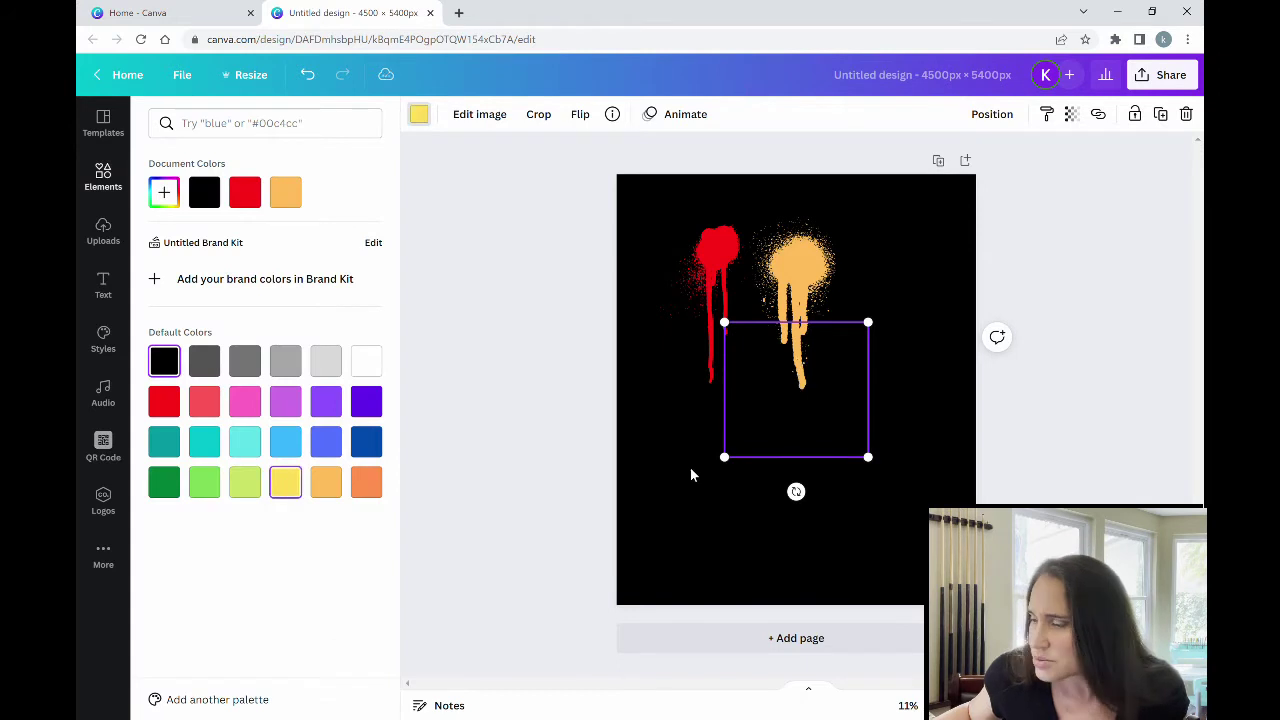
left_click_drag(796, 491, 691, 380)
left_click_drag(786, 393, 853, 292)
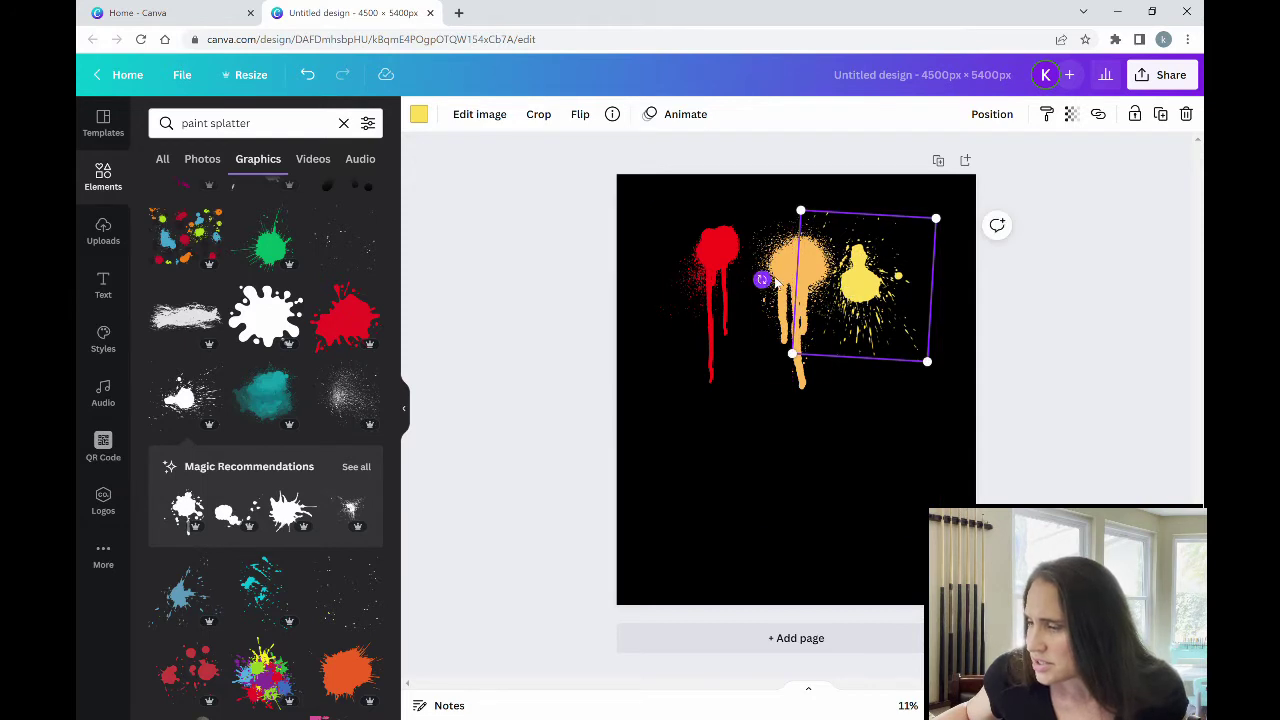
Nudge the orange drip toward the red one and overlap the yellow splatter onto it.
left_click(771, 403)
left_click_drag(778, 388, 762, 380)
left_click_drag(869, 328, 816, 326)
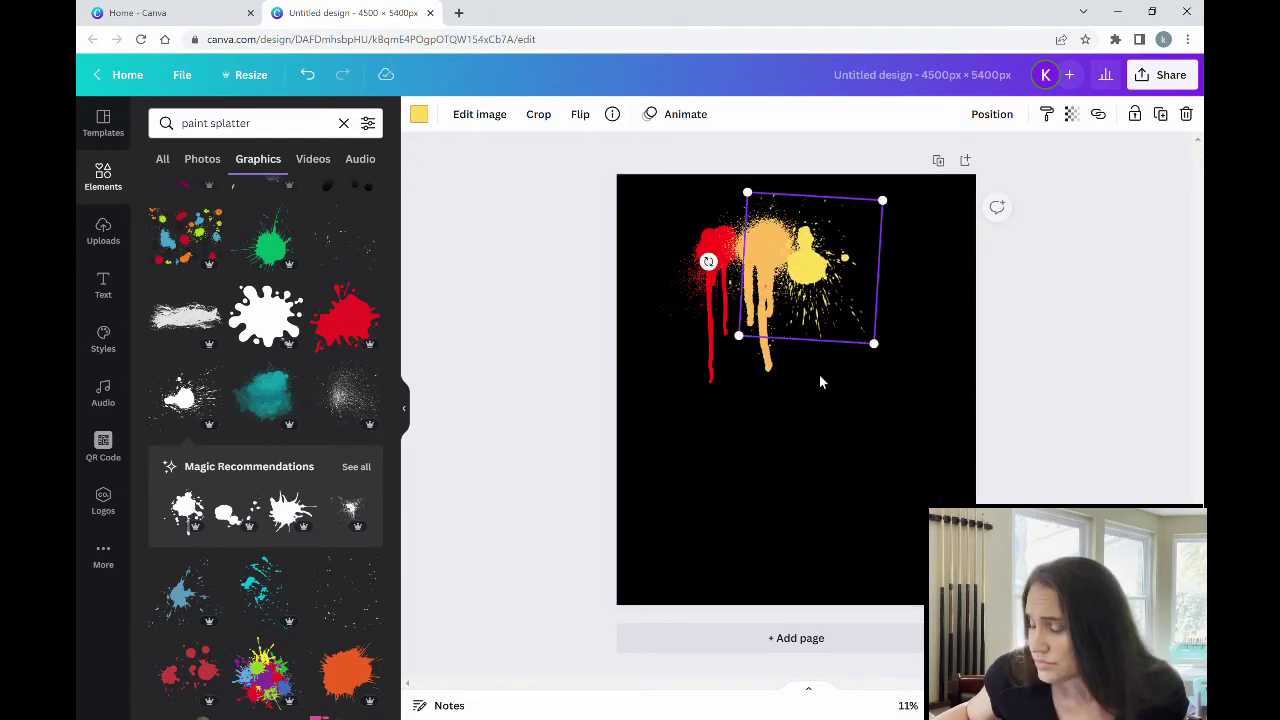
left_click(820, 382)
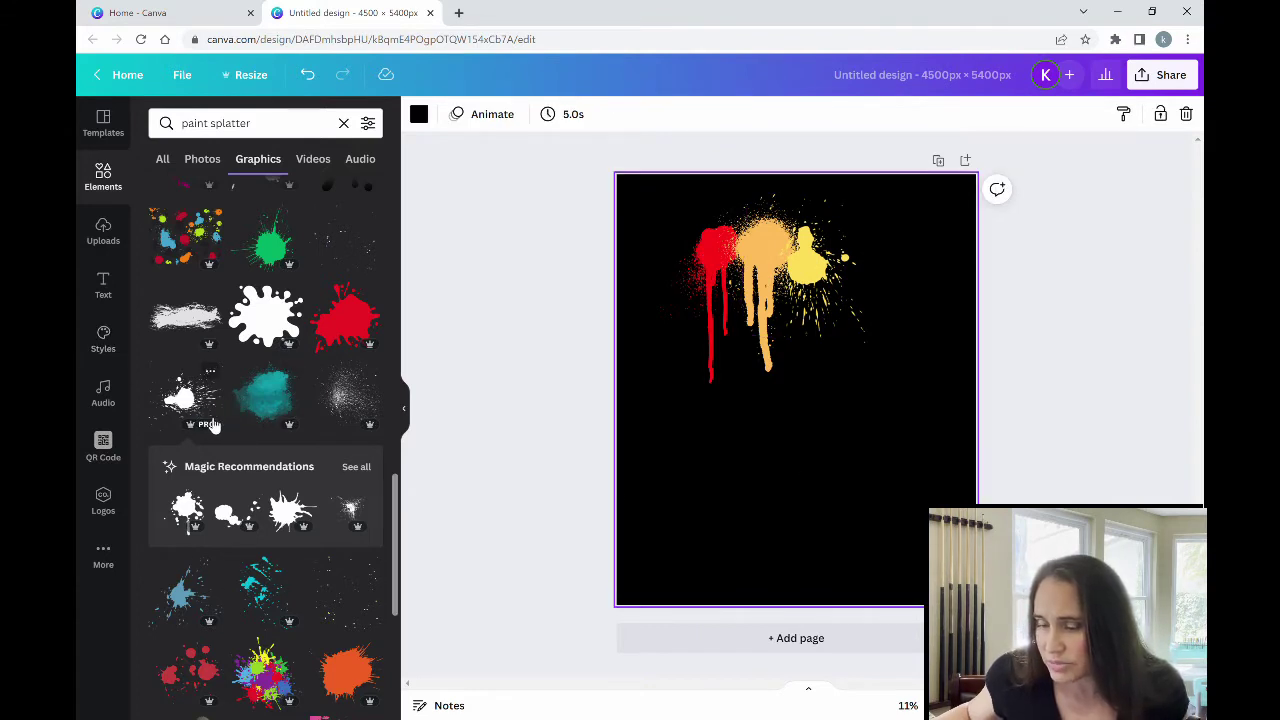
scroll(230, 410, "down", 4)
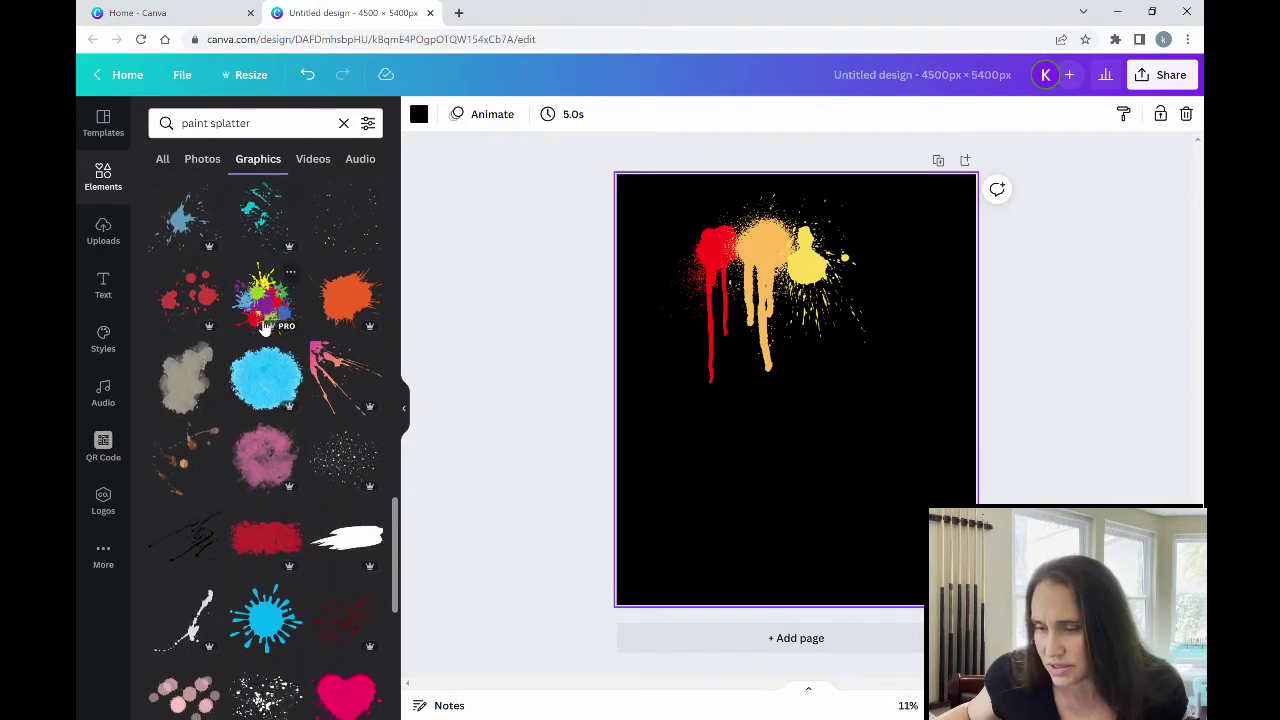
scroll(258, 335, "down", 3)
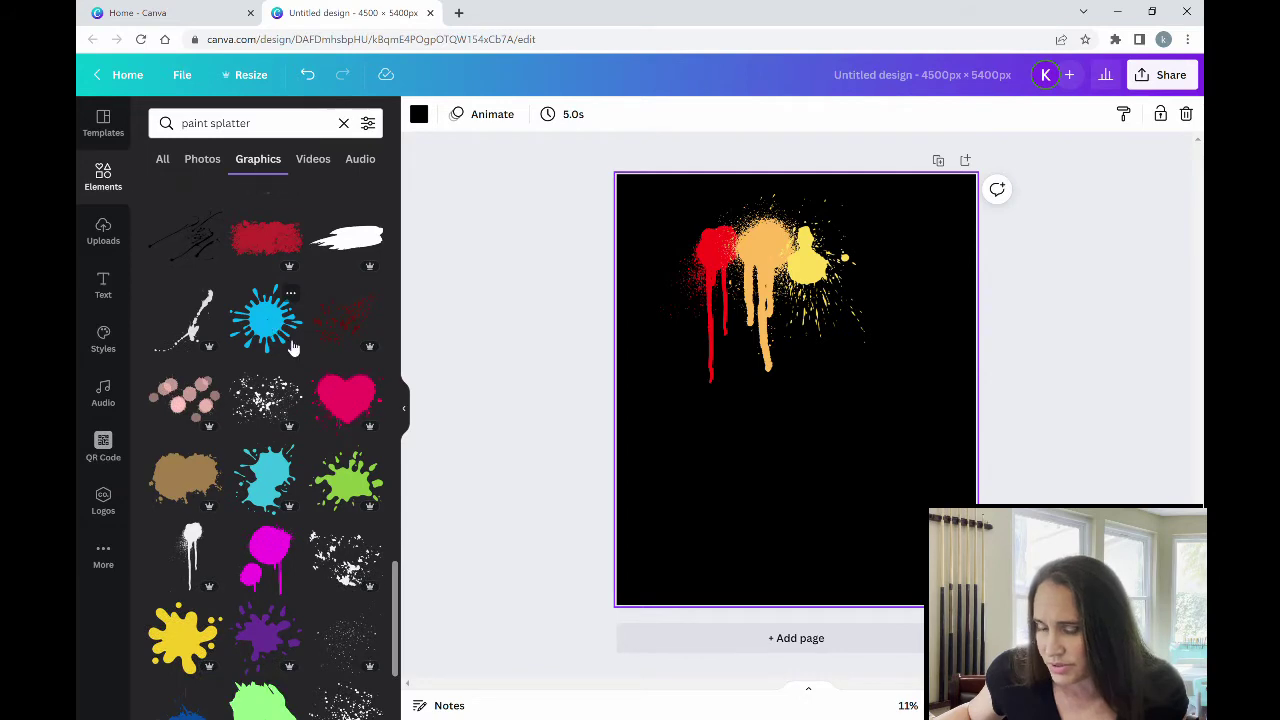
scroll(280, 322, "down", 3)
scroll(297, 316, "down", 2)
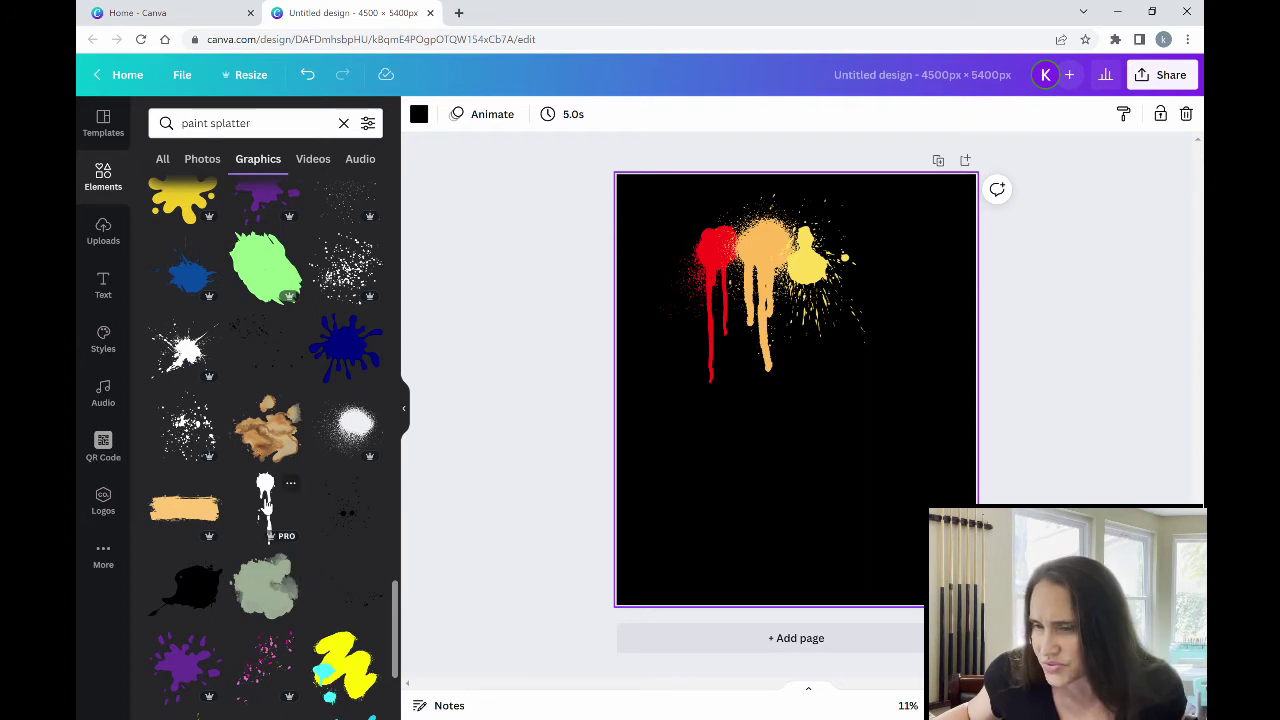
Add another white drip, recolour it lime green, and move it right of the yellow splatter.
left_click(265, 505)
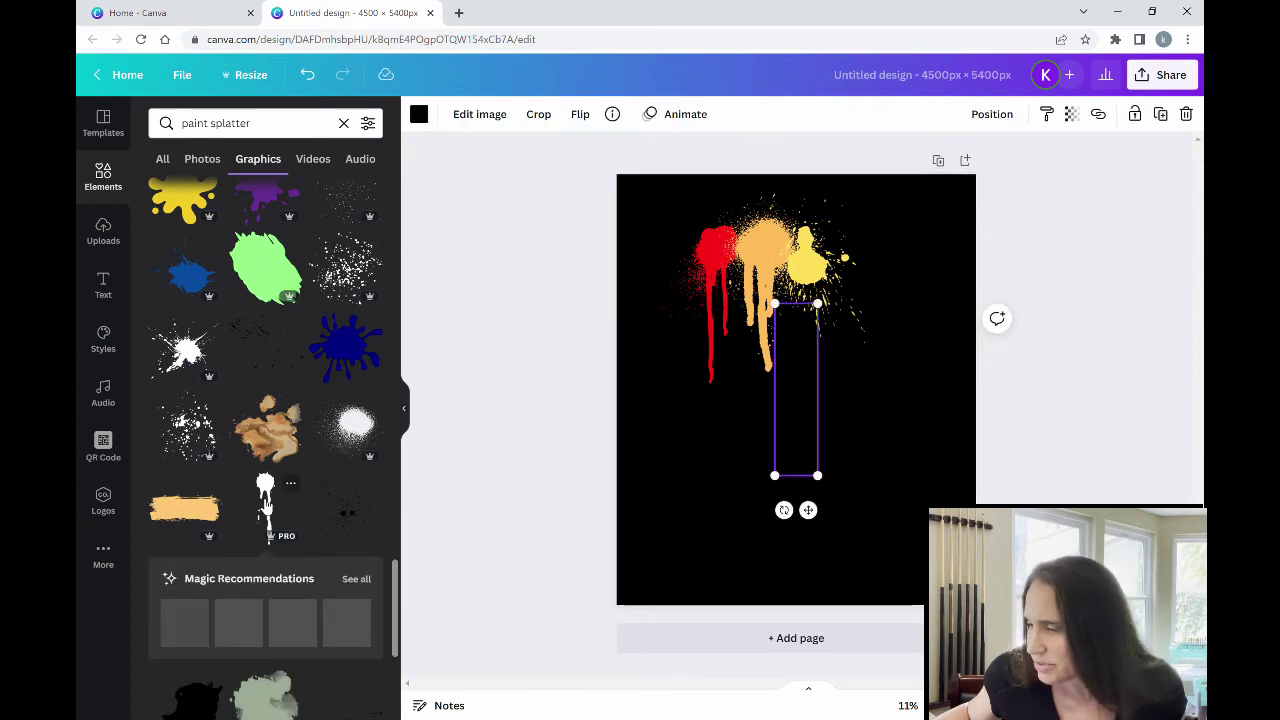
left_click(419, 114)
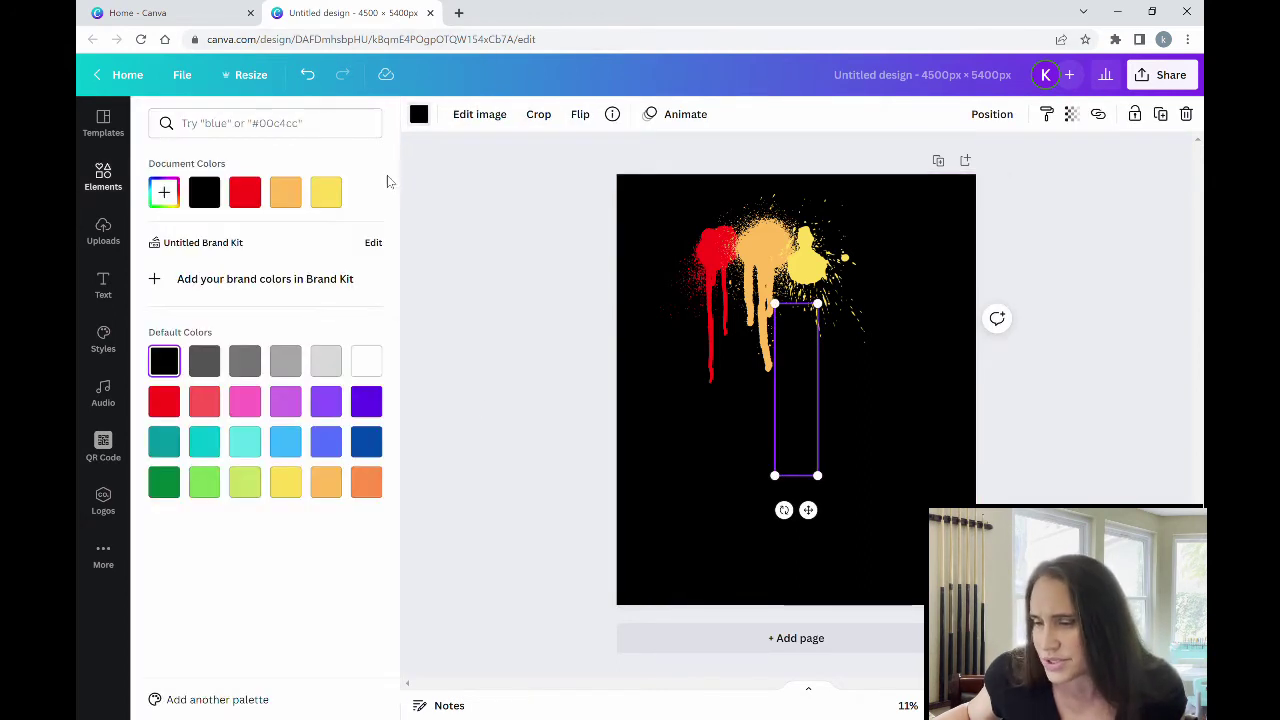
left_click(246, 483)
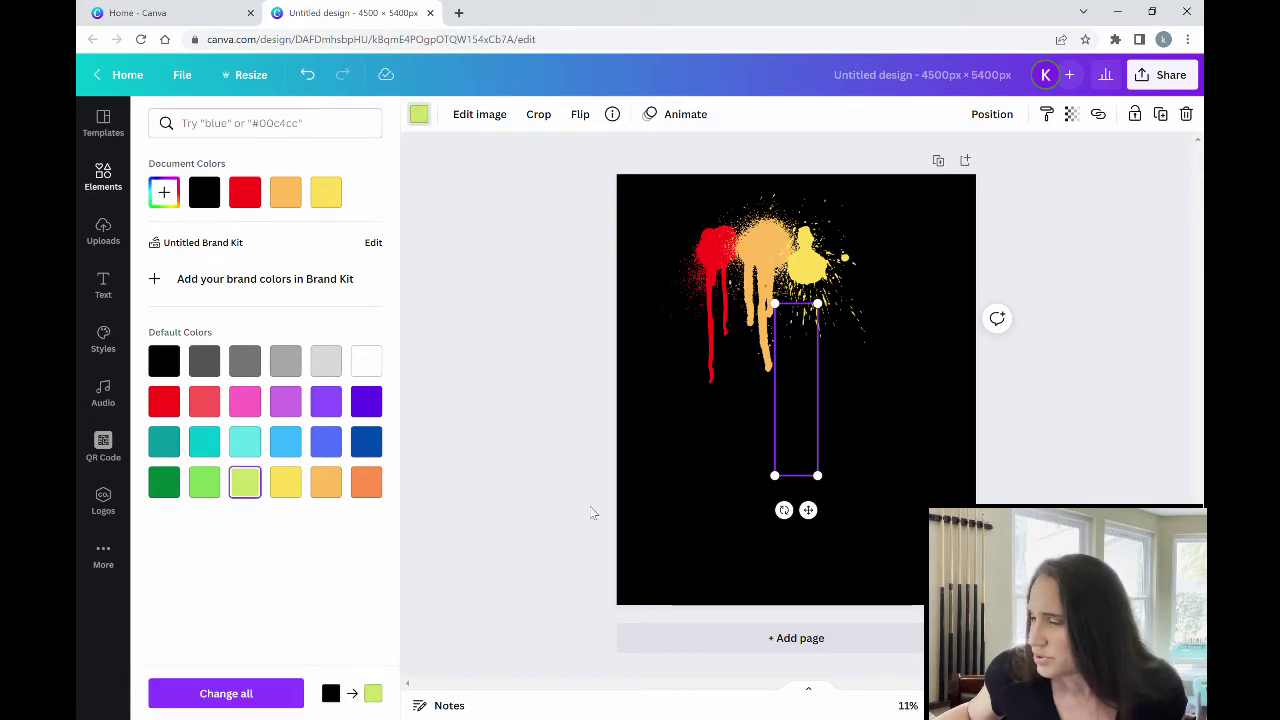
left_click(802, 466)
left_click_drag(802, 466, 859, 391)
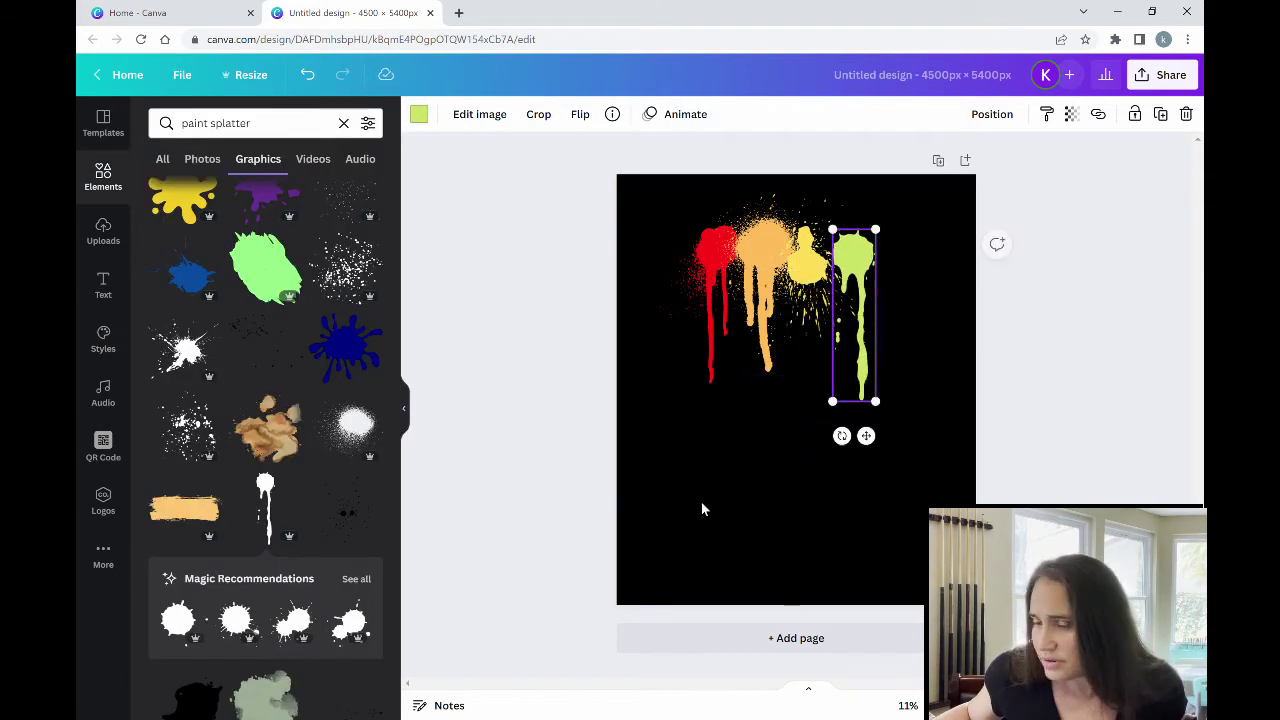
scroll(278, 422, "down", 3)
scroll(278, 422, "down", 5)
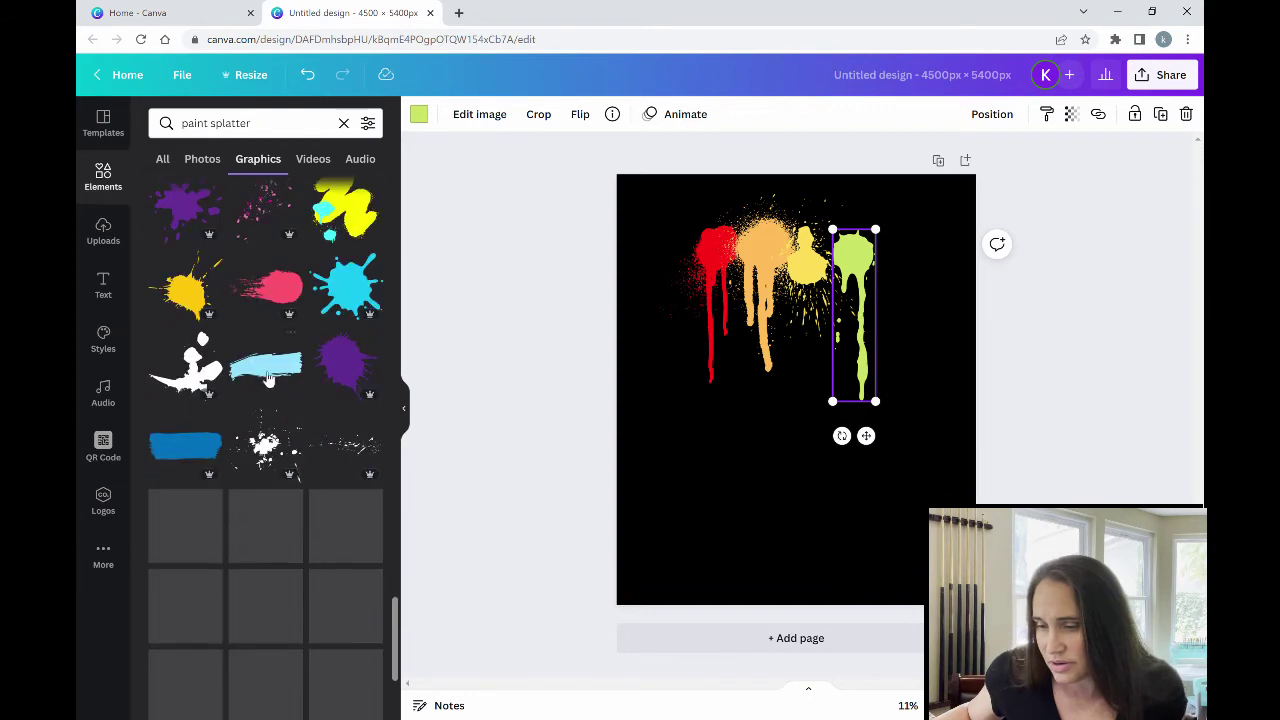
scroll(262, 322, "down", 3)
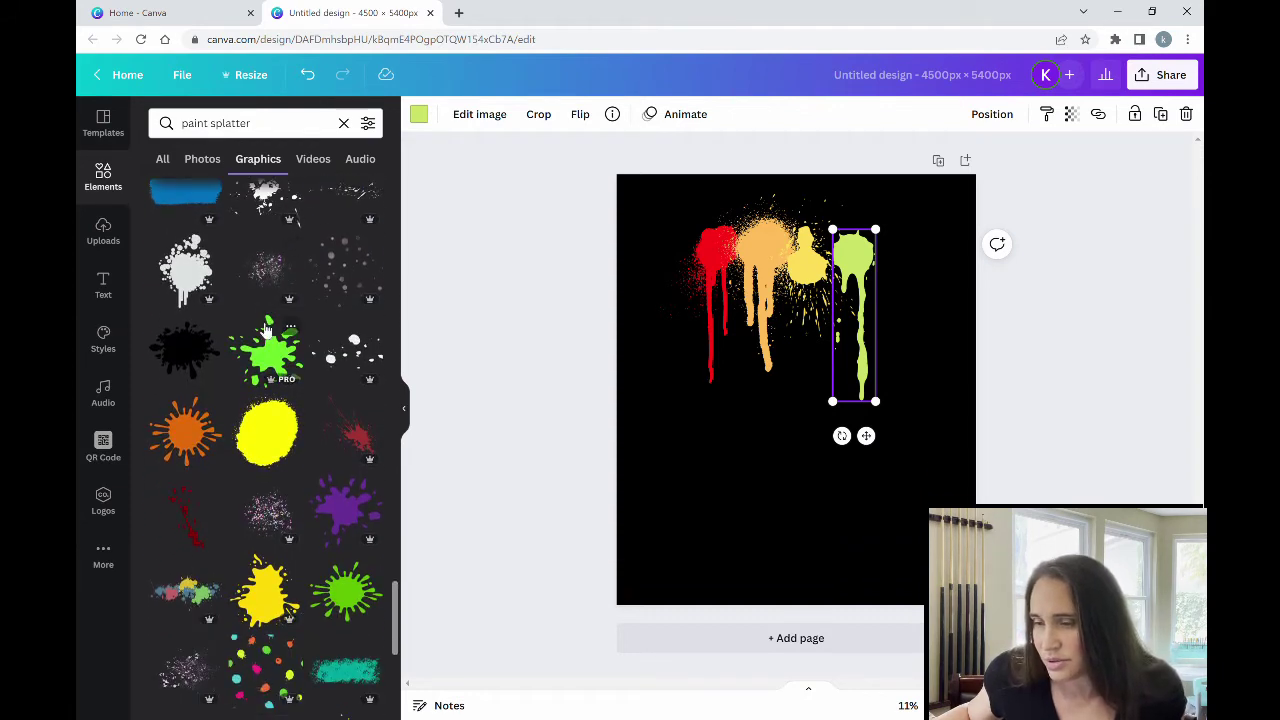
scroll(285, 480, "down", 1)
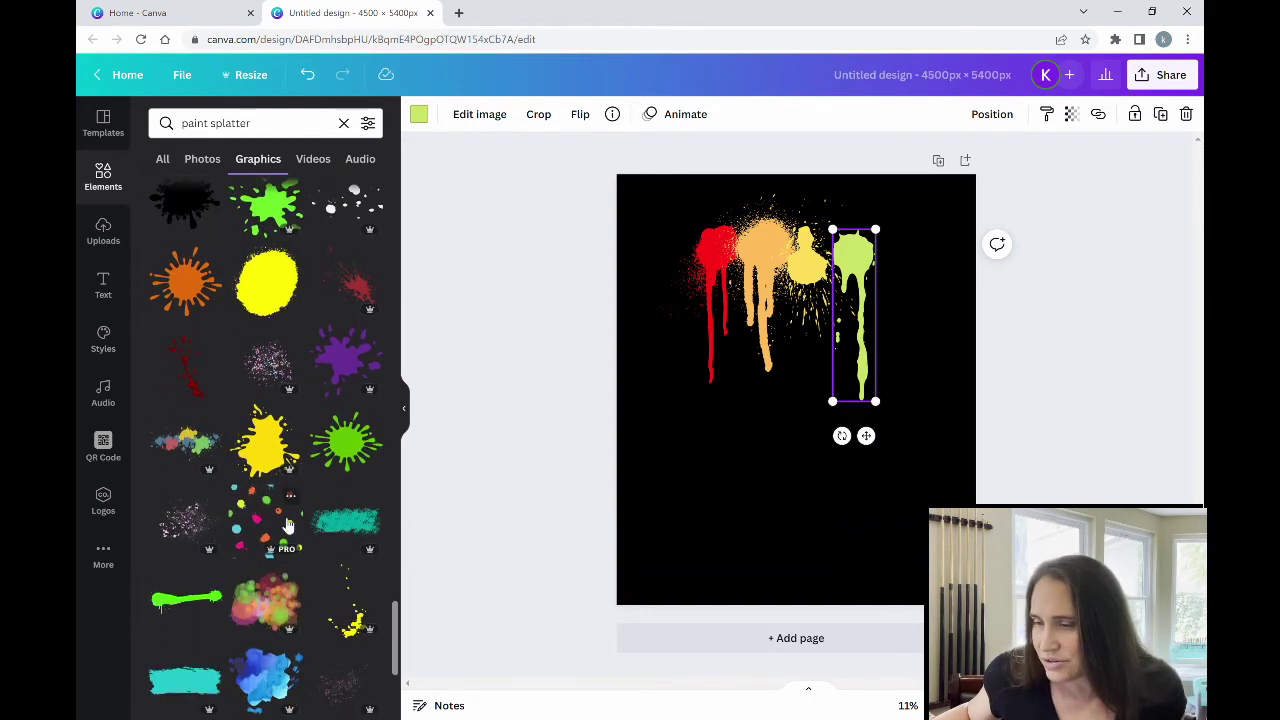
Add a red splatter, recolour it light blue, tilt it diagonally, and place it right of the lime drip.
left_click(360, 288)
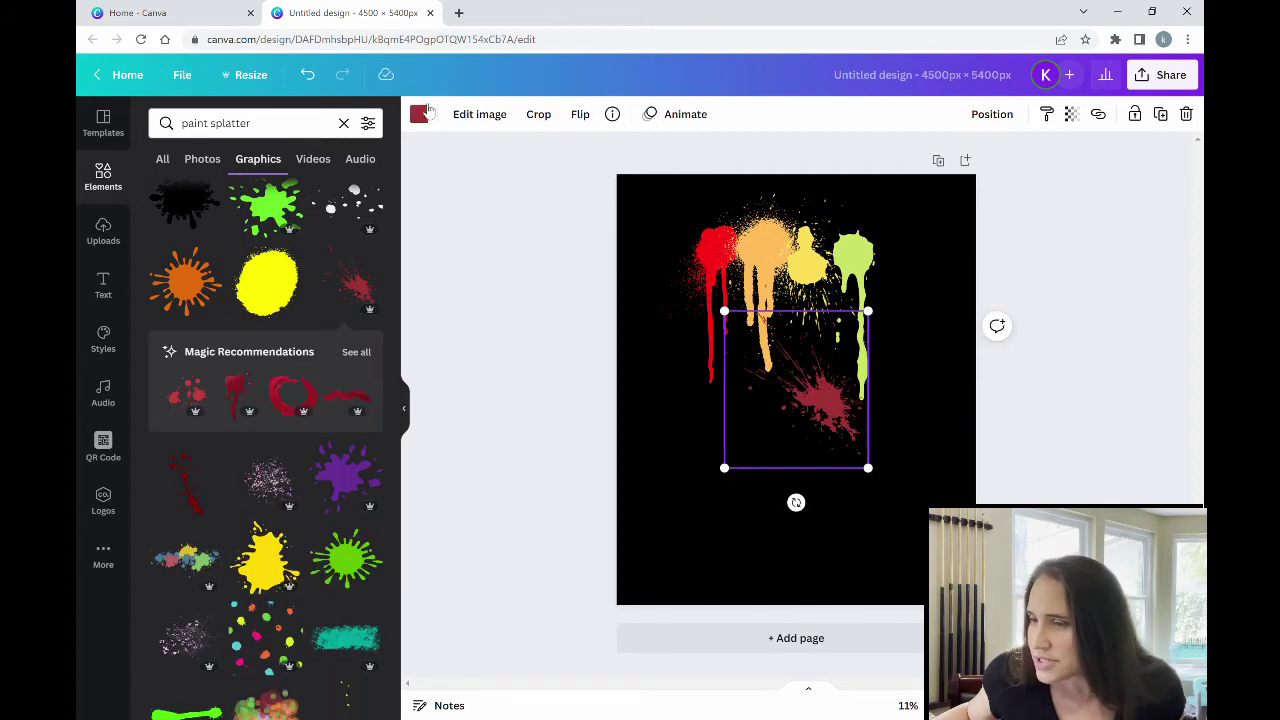
left_click(419, 116)
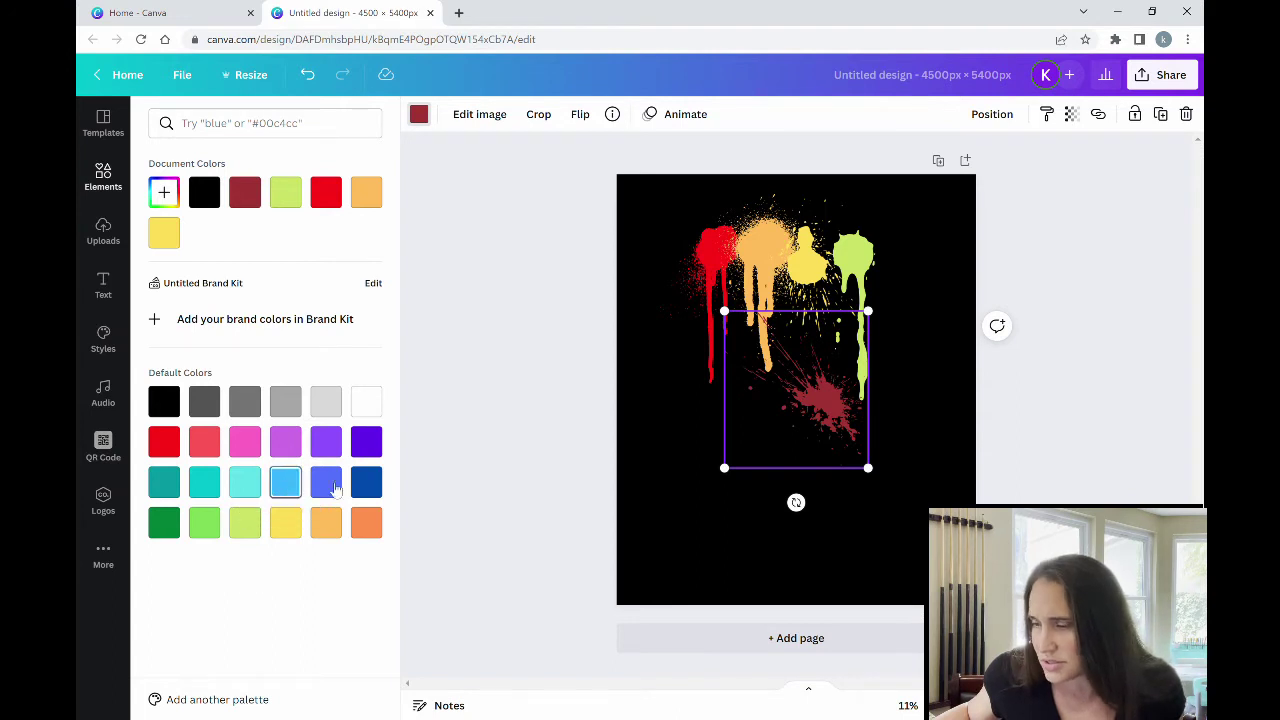
left_click(285, 482)
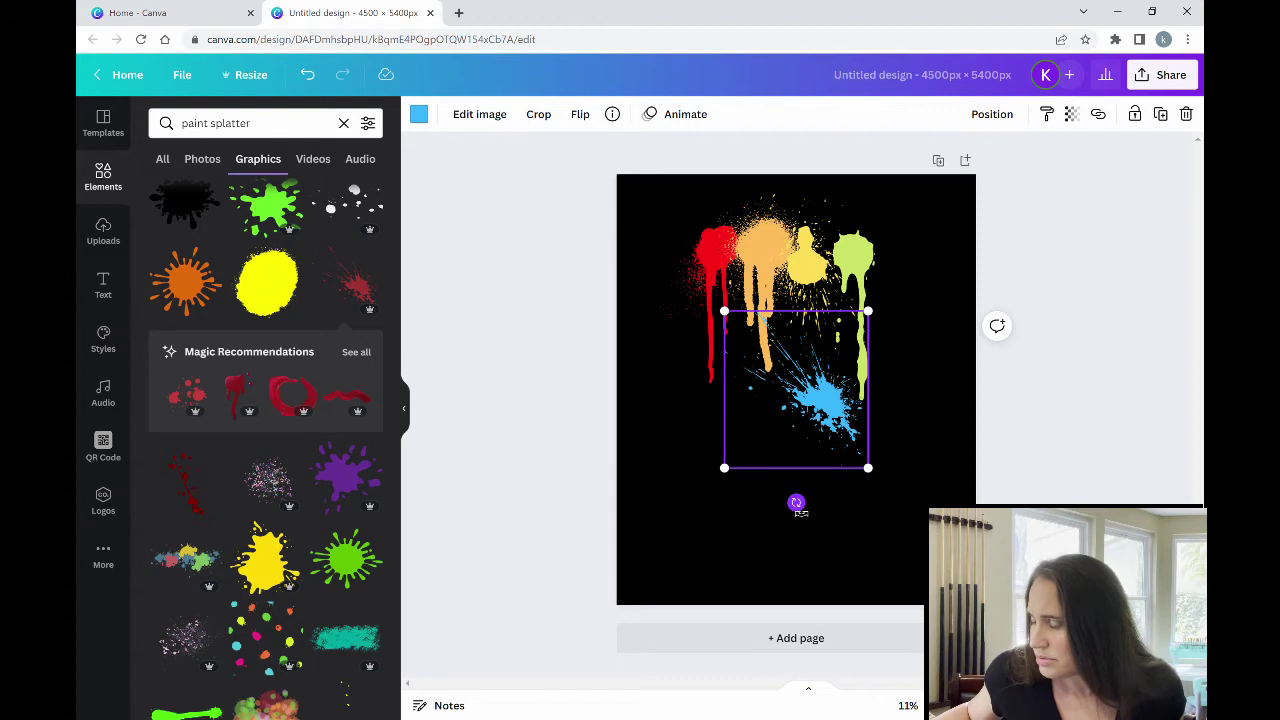
left_click_drag(796, 502, 876, 309)
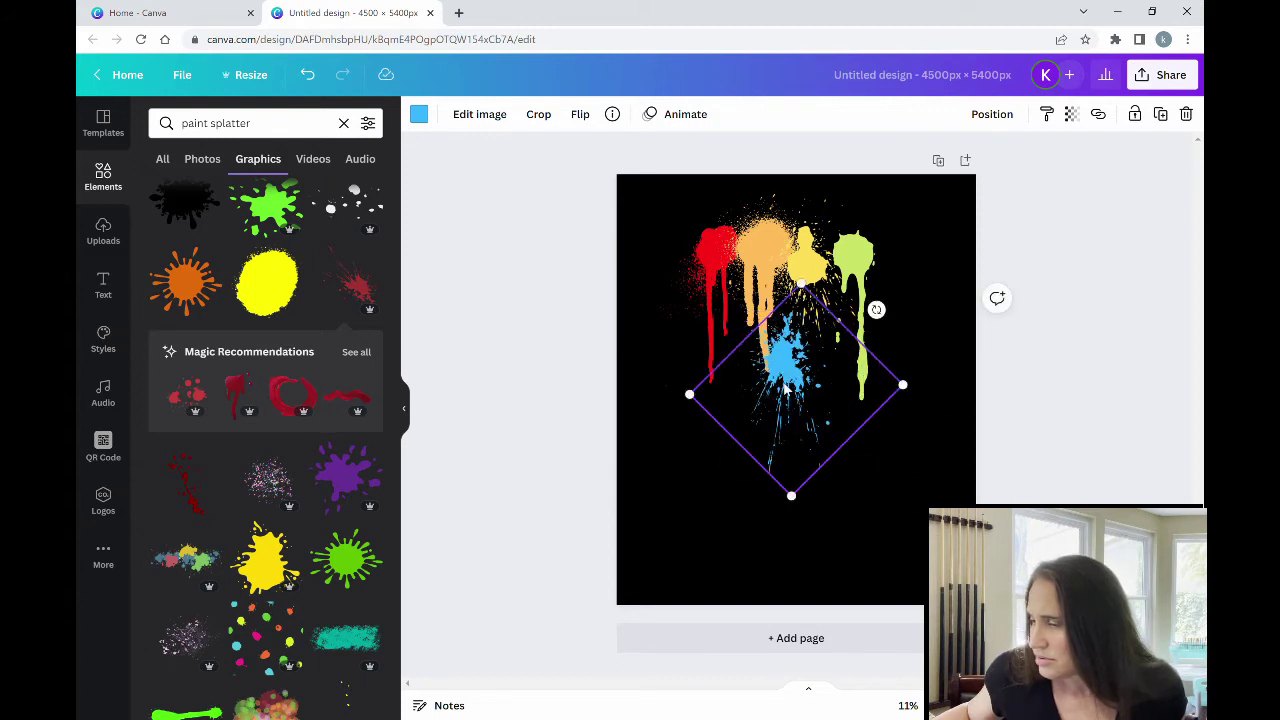
left_click_drag(786, 390, 892, 288)
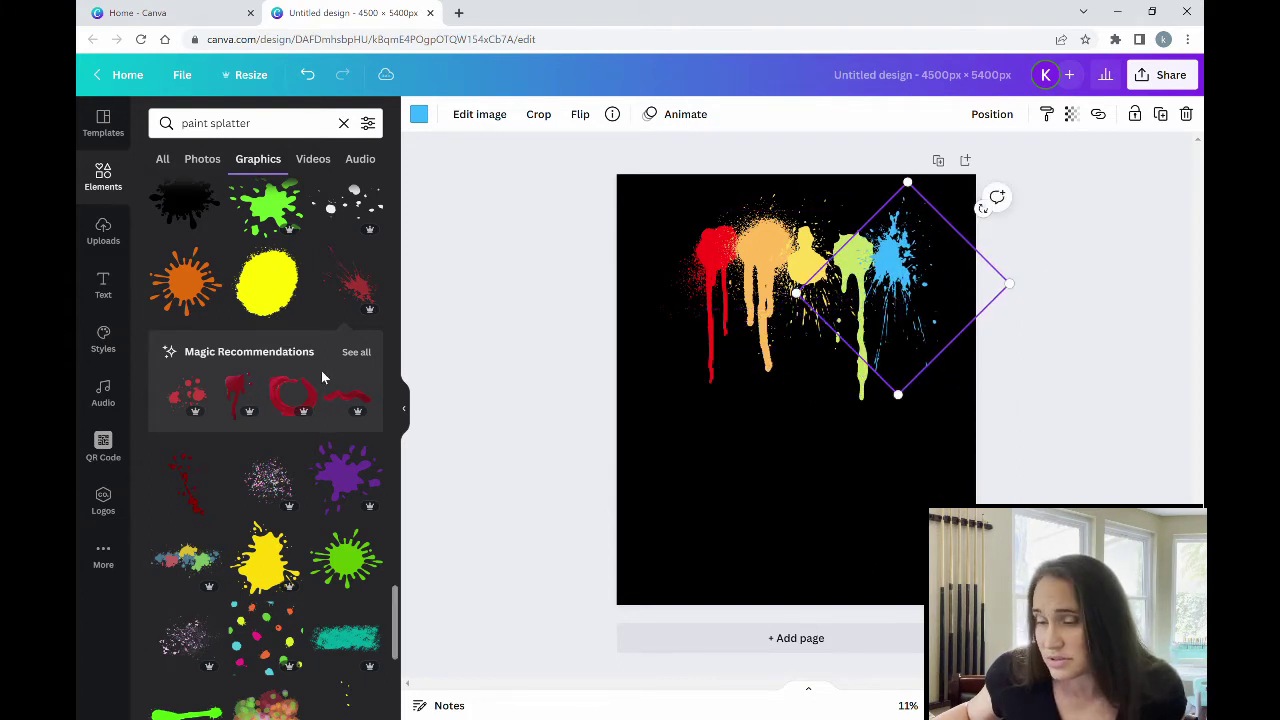
scroll(197, 370, "down", 5)
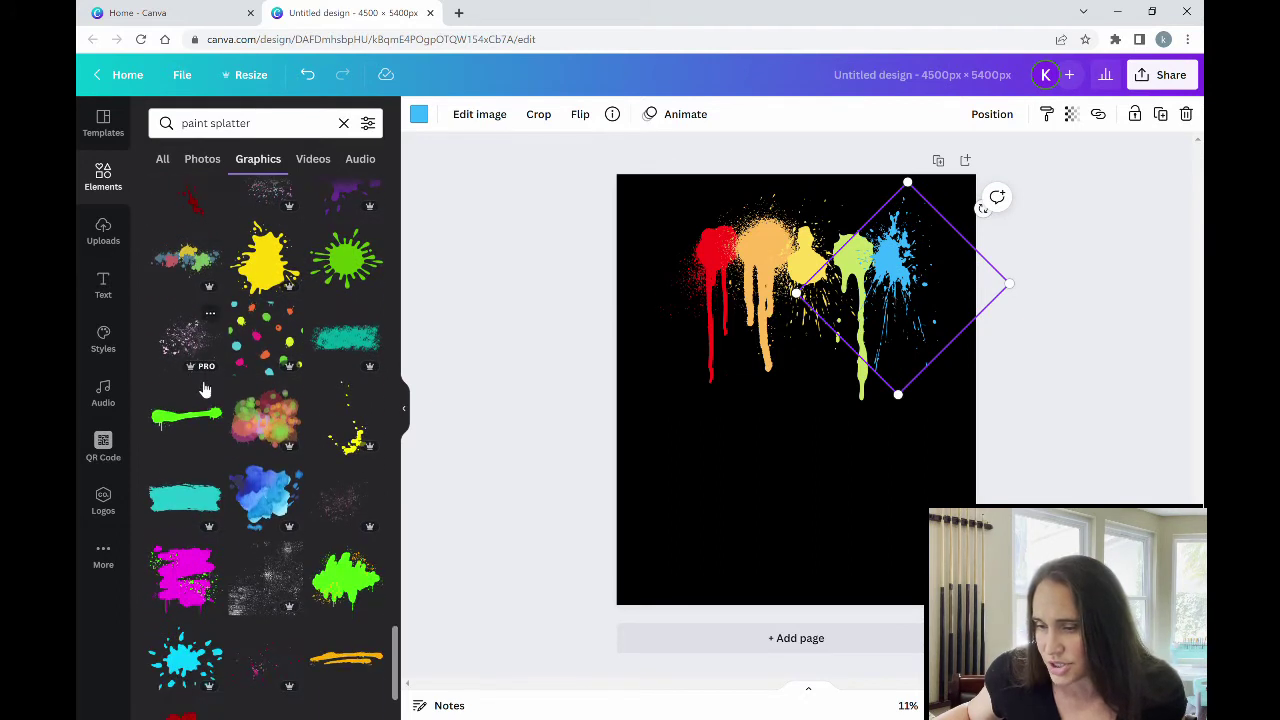
scroll(192, 367, "down", 4)
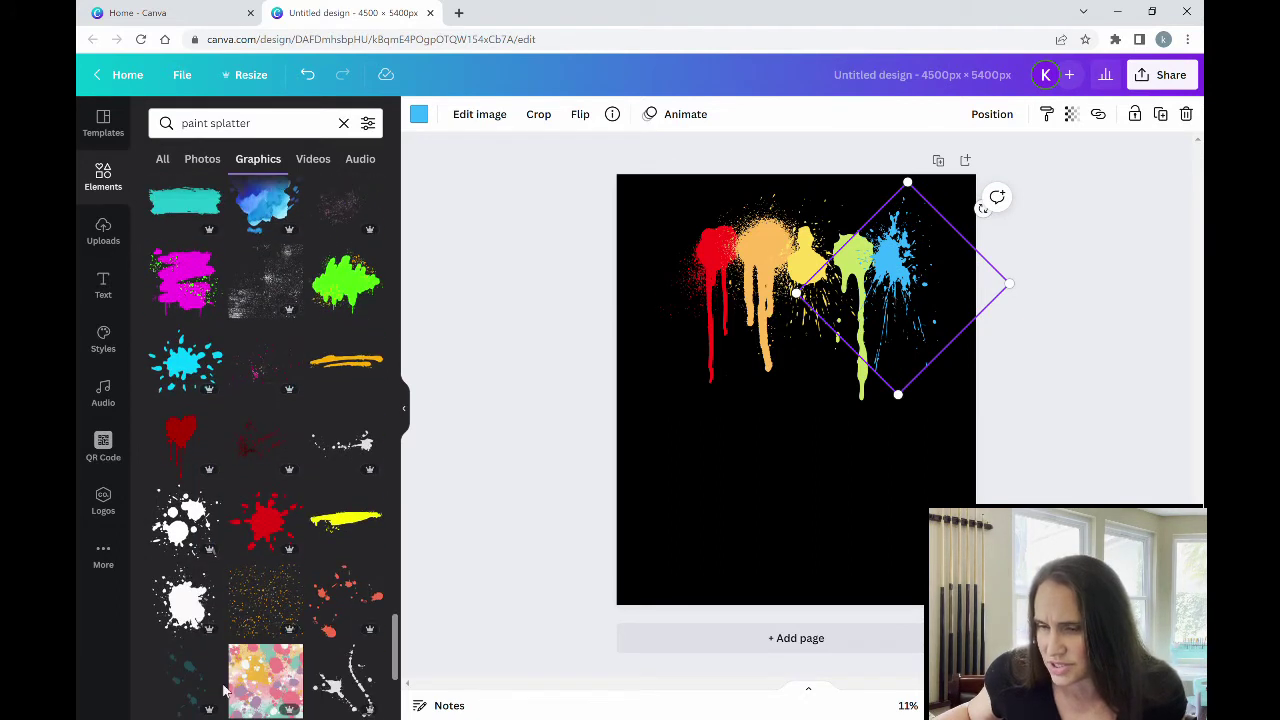
Add the red heart splatter, recolour it purple, and position it below the lime and blue splatters.
left_click(181, 440)
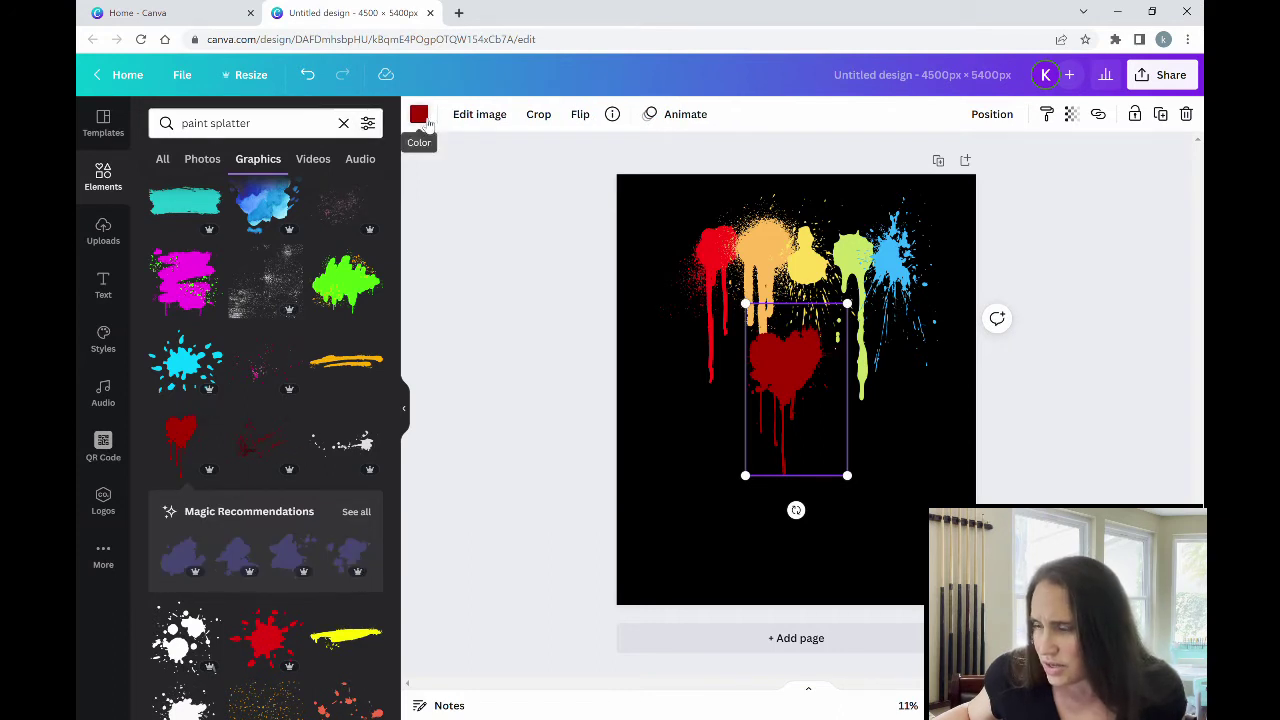
left_click(421, 117)
left_click(366, 441)
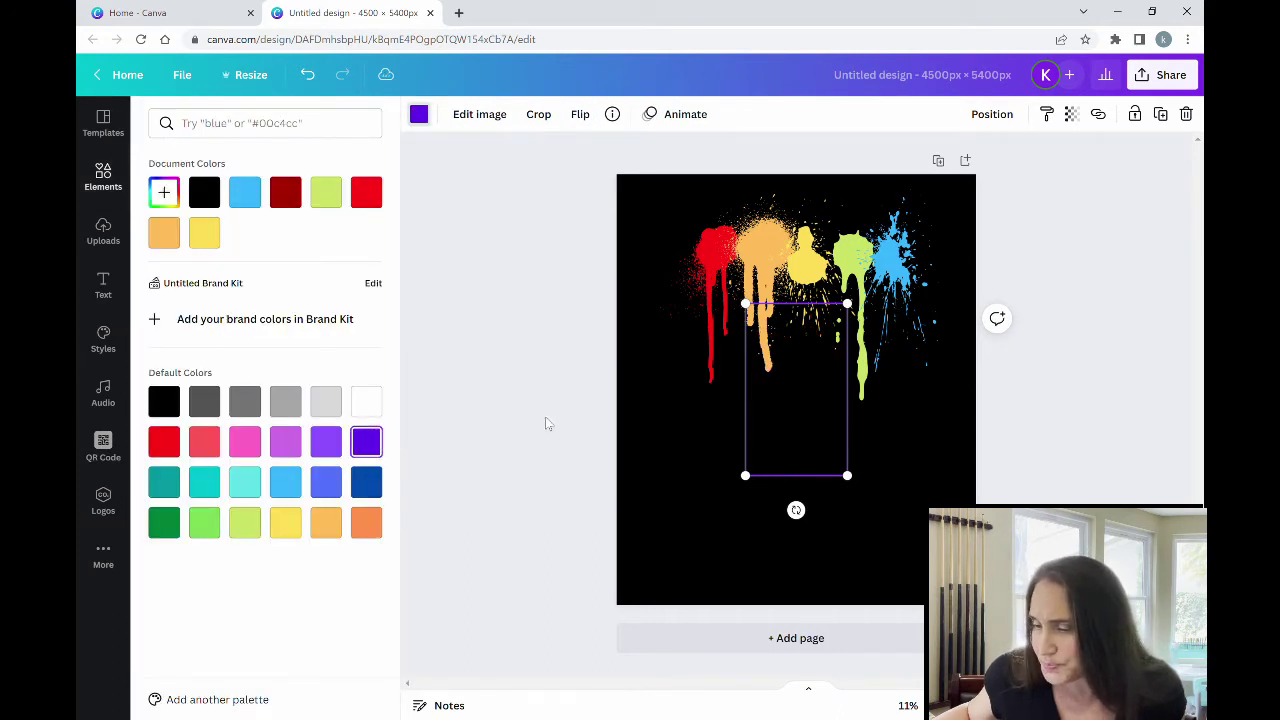
key("Escape")
left_click(457, 437)
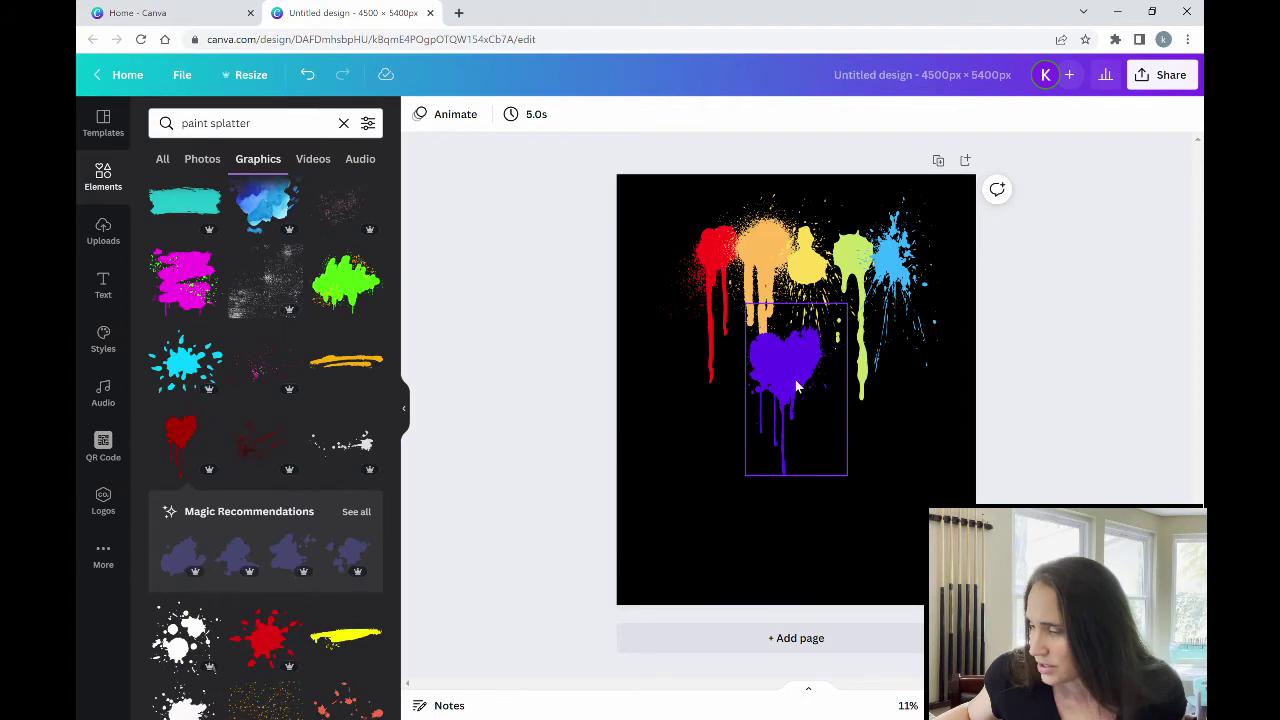
left_click_drag(799, 387, 860, 408)
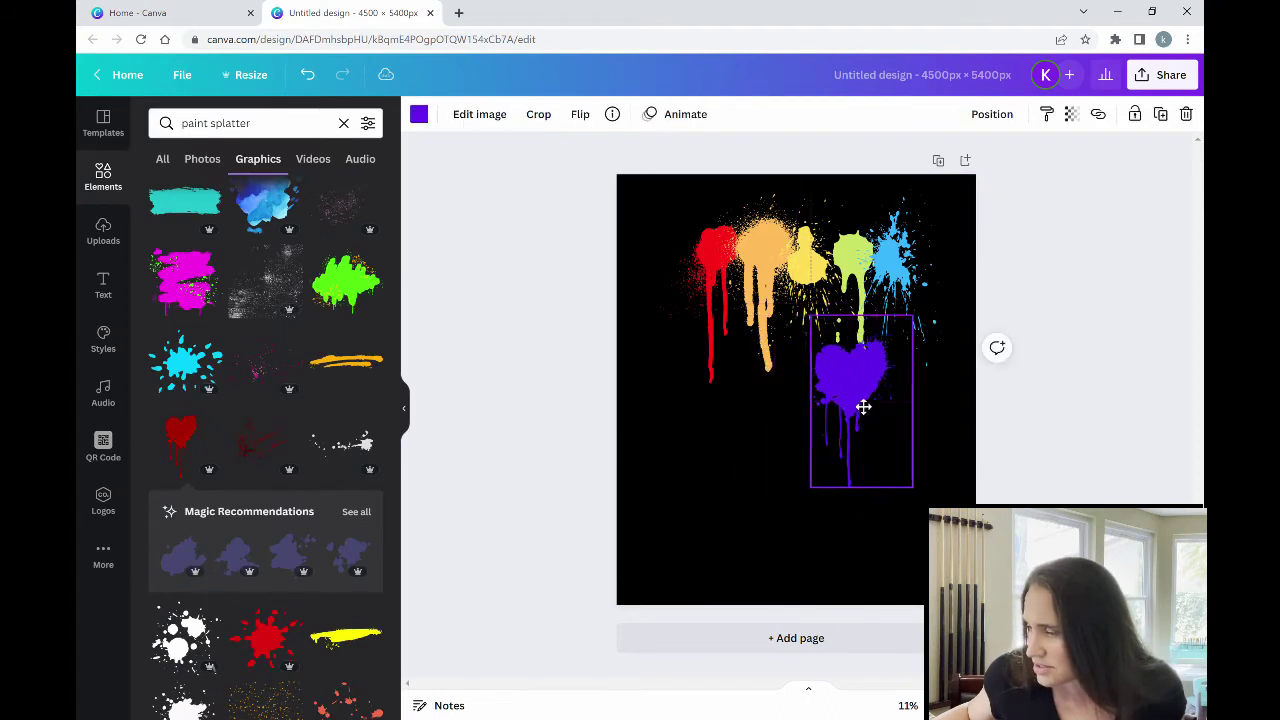
left_click(683, 480)
scroll(238, 402, "down", 5)
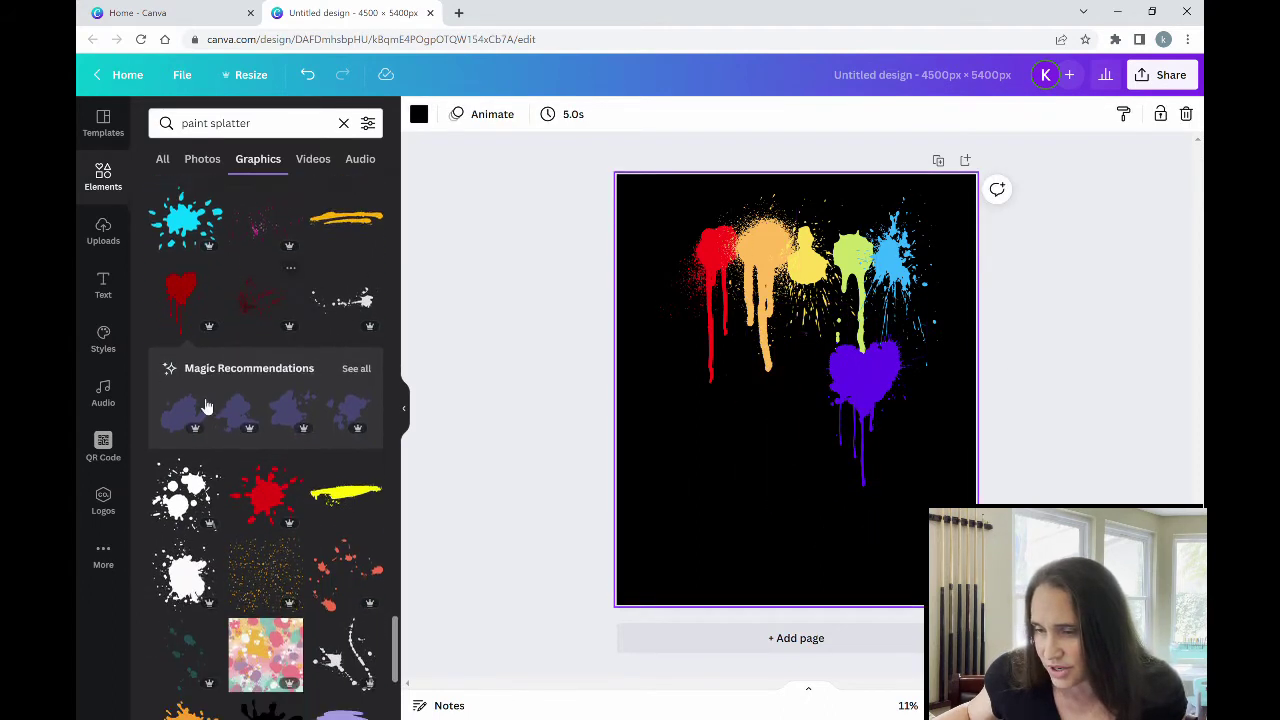
scroll(240, 460, "down", 3)
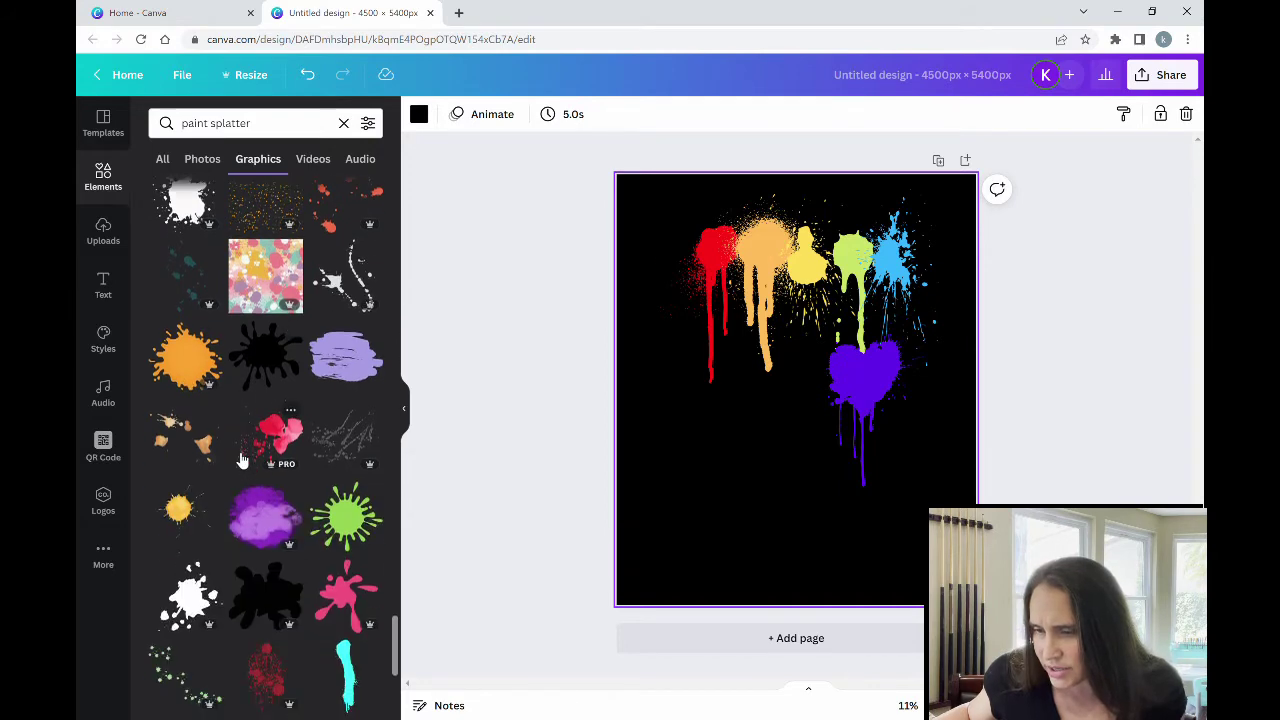
scroll(283, 632, "down", 3)
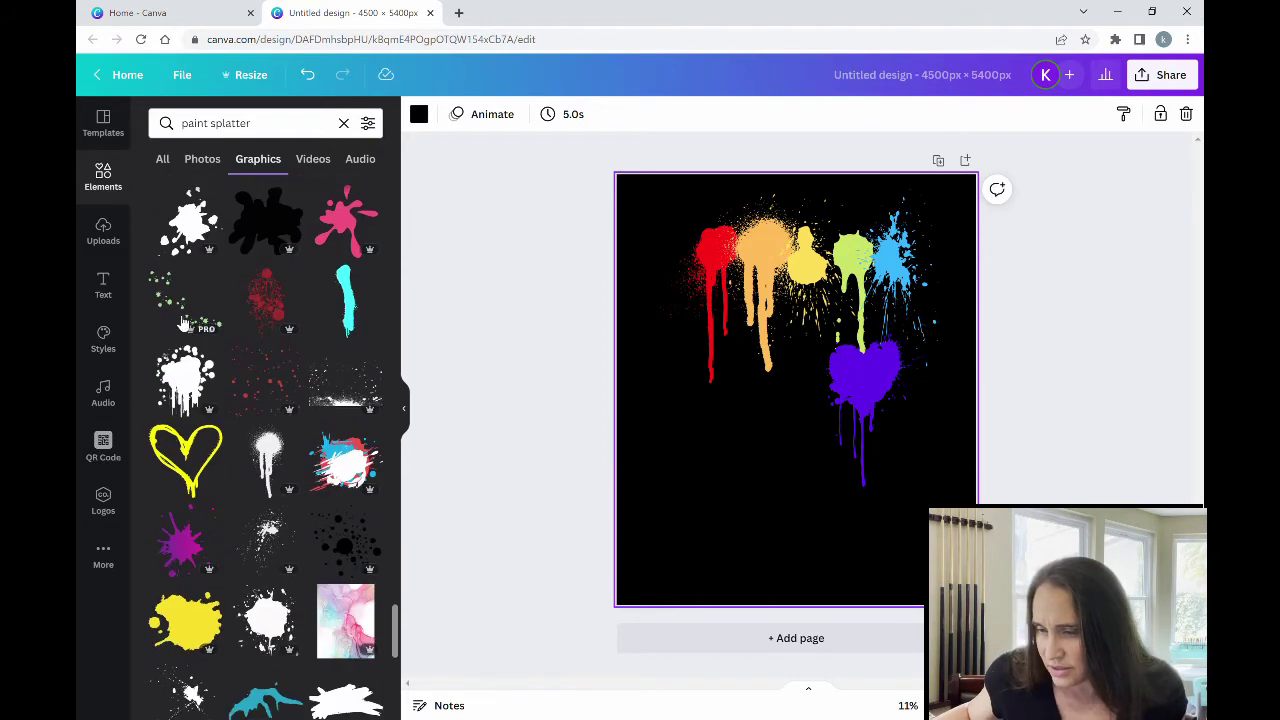
scroll(270, 380, "down", 1)
scroll(292, 416, "down", 3)
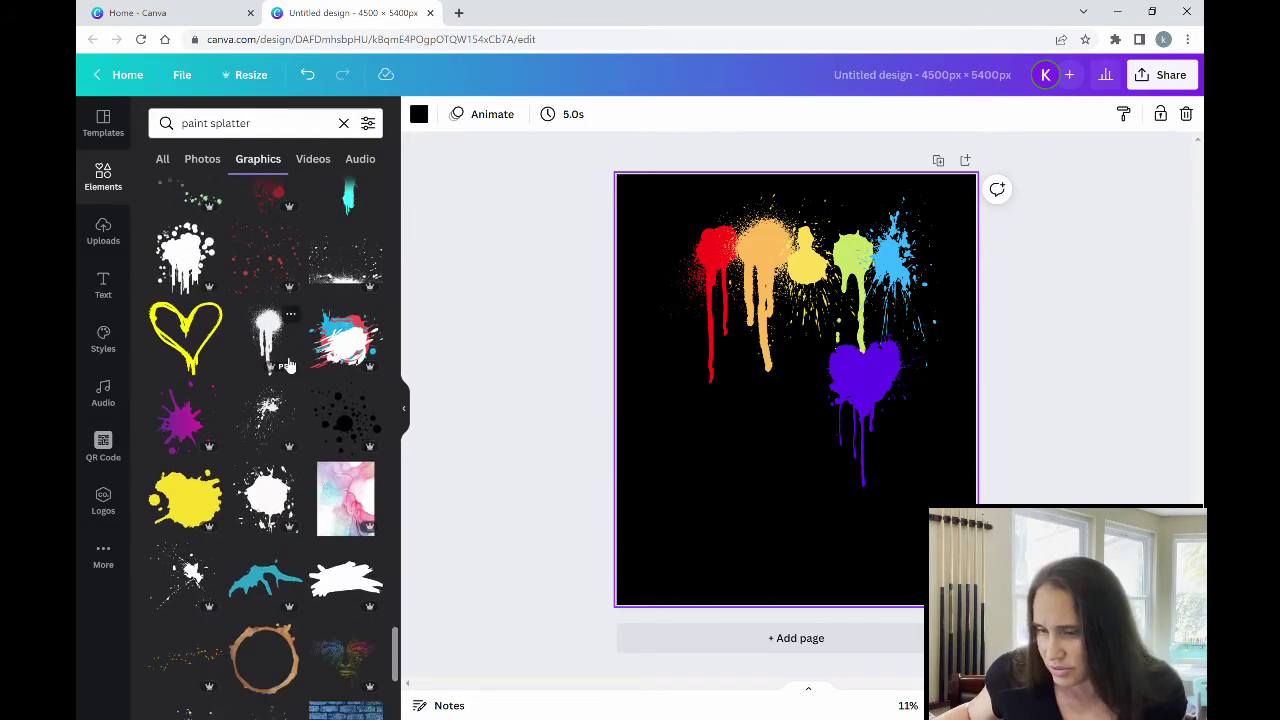
scroll(204, 296, "down", 2)
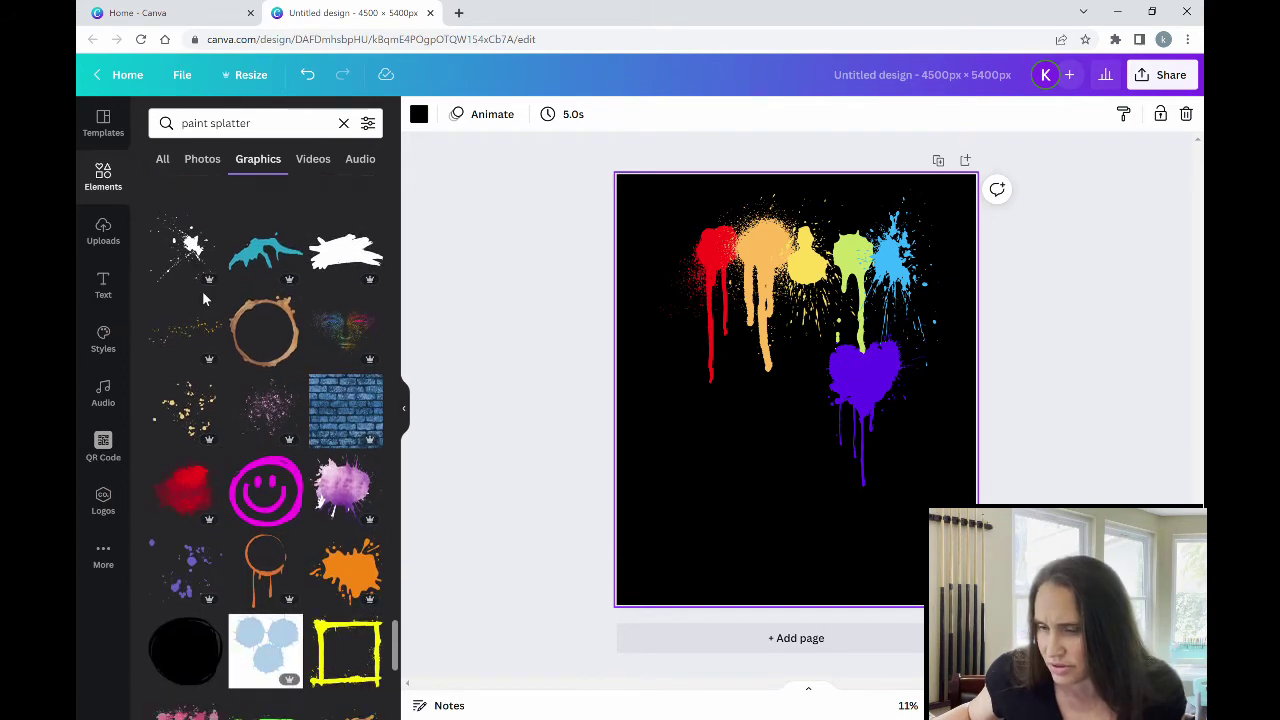
scroll(204, 292, "down", 3)
scroll(220, 297, "down", 1)
scroll(240, 350, "down", 7)
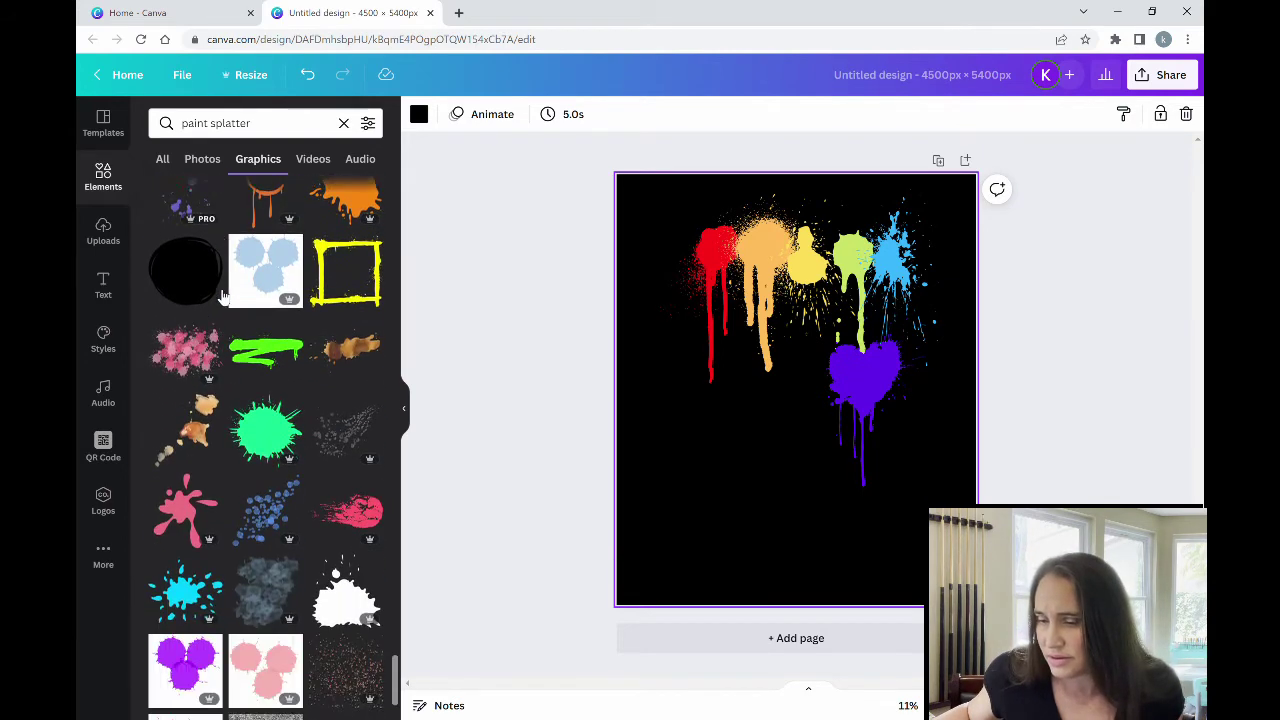
Add a white drip splatter from the results and recolour it yellow.
scroll(262, 375, "down", 6)
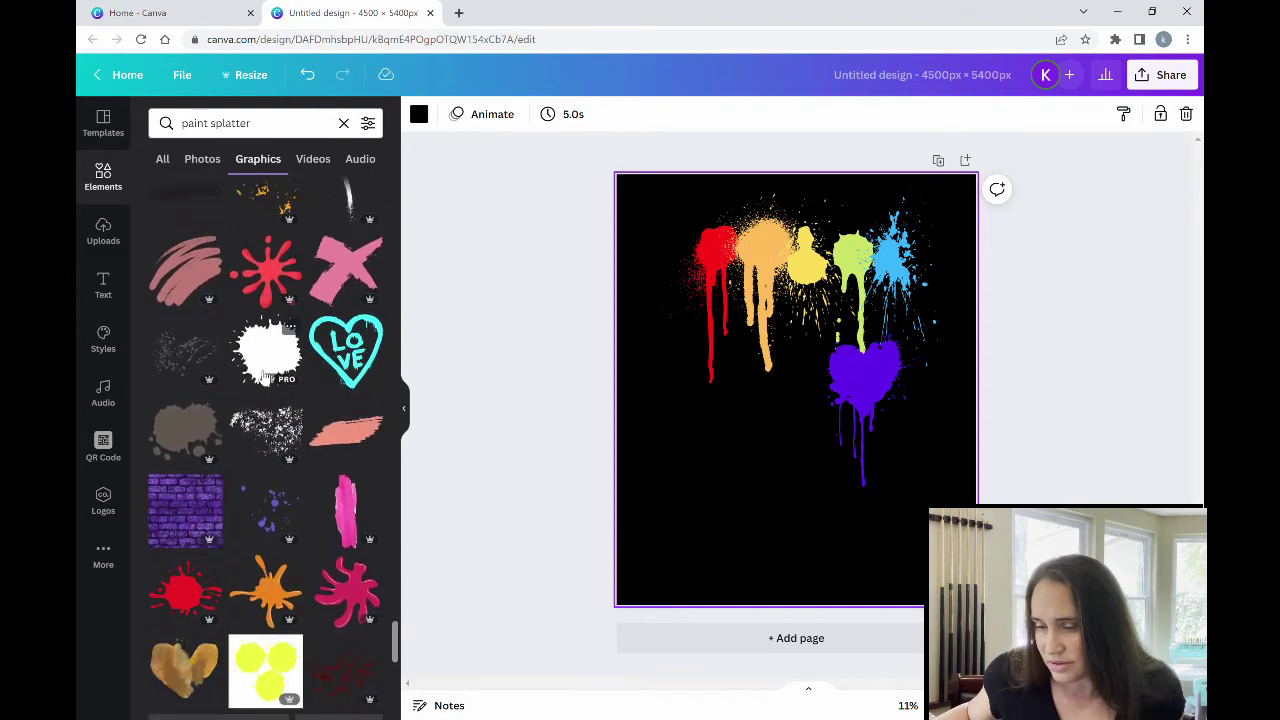
scroll(260, 365, "down", 5)
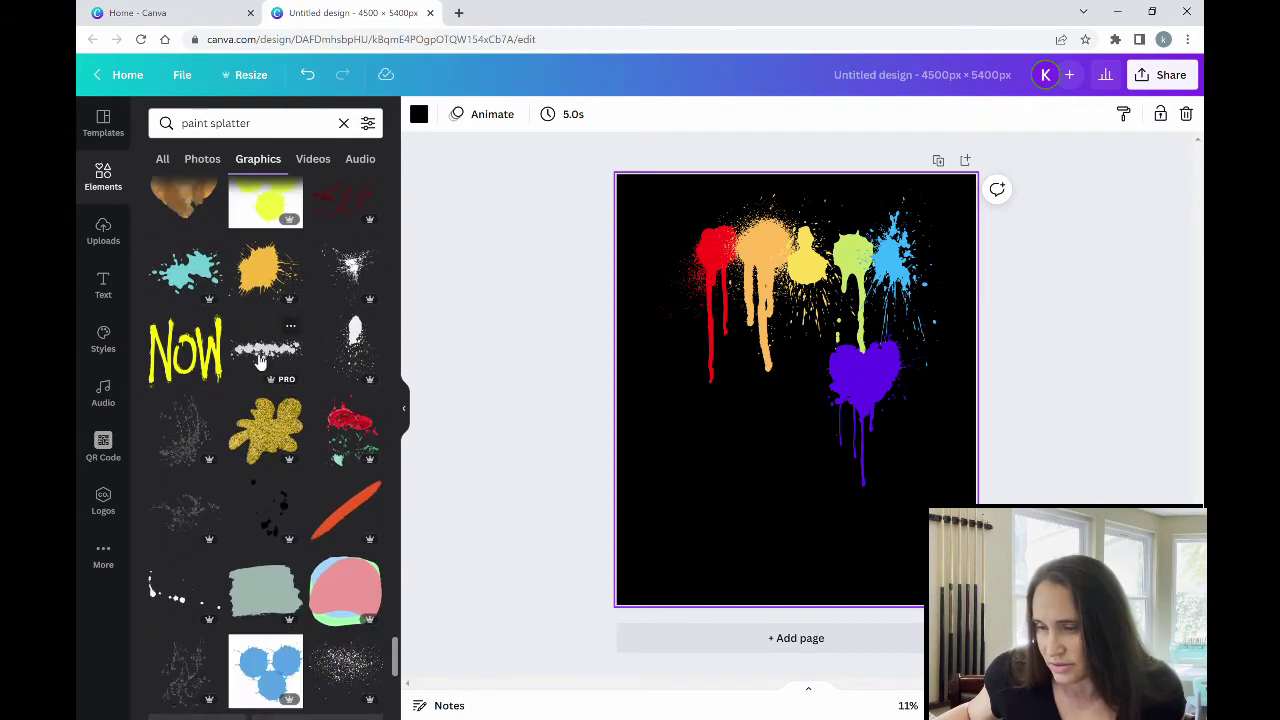
scroll(258, 364, "down", 1)
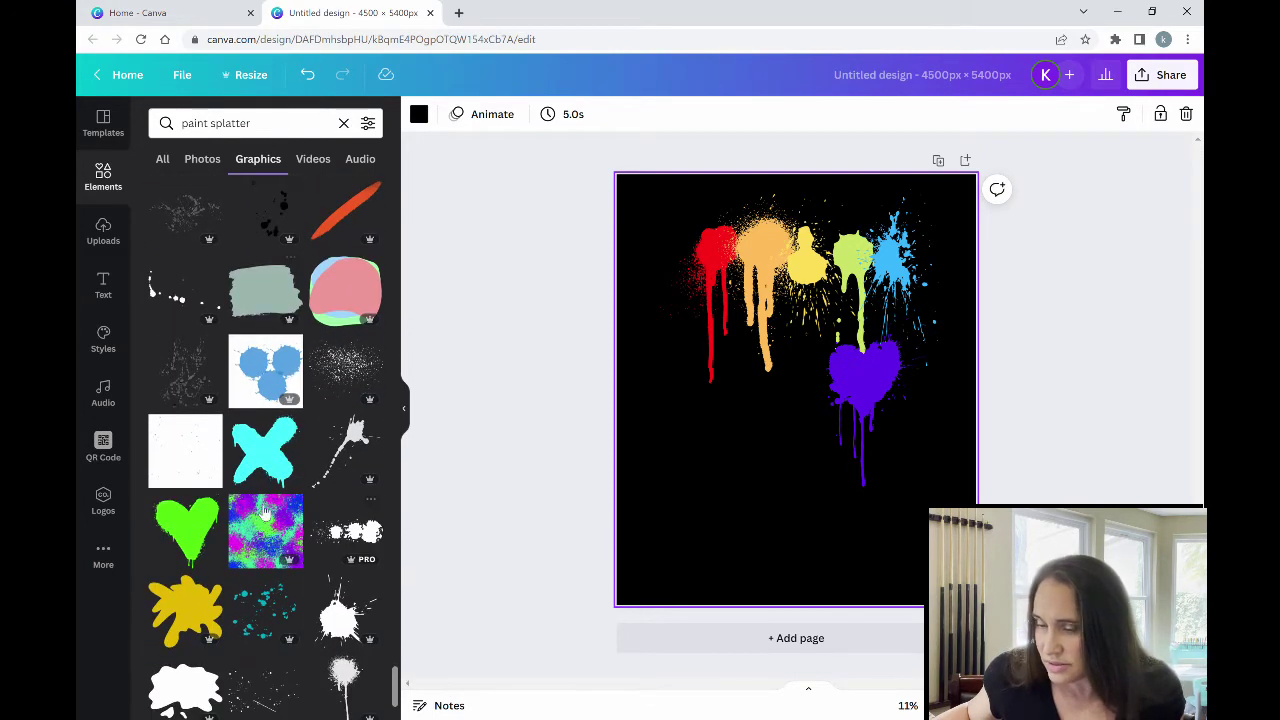
left_click(343, 458)
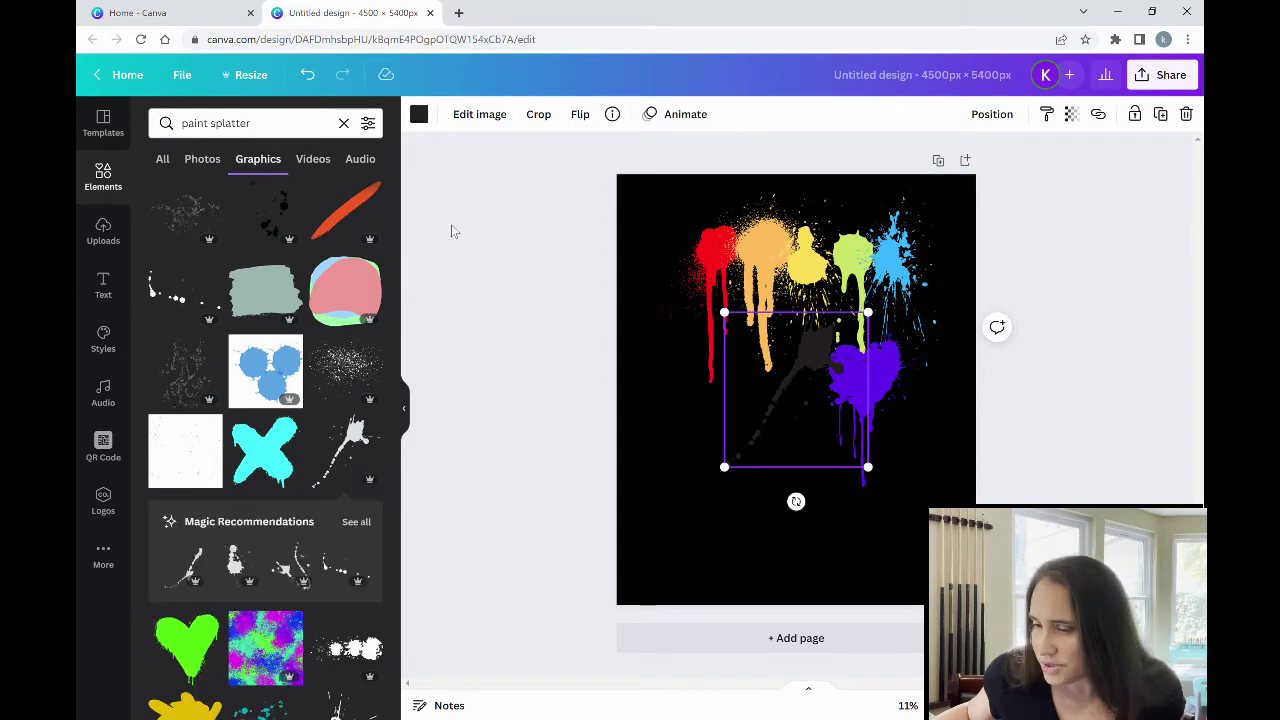
left_click(419, 115)
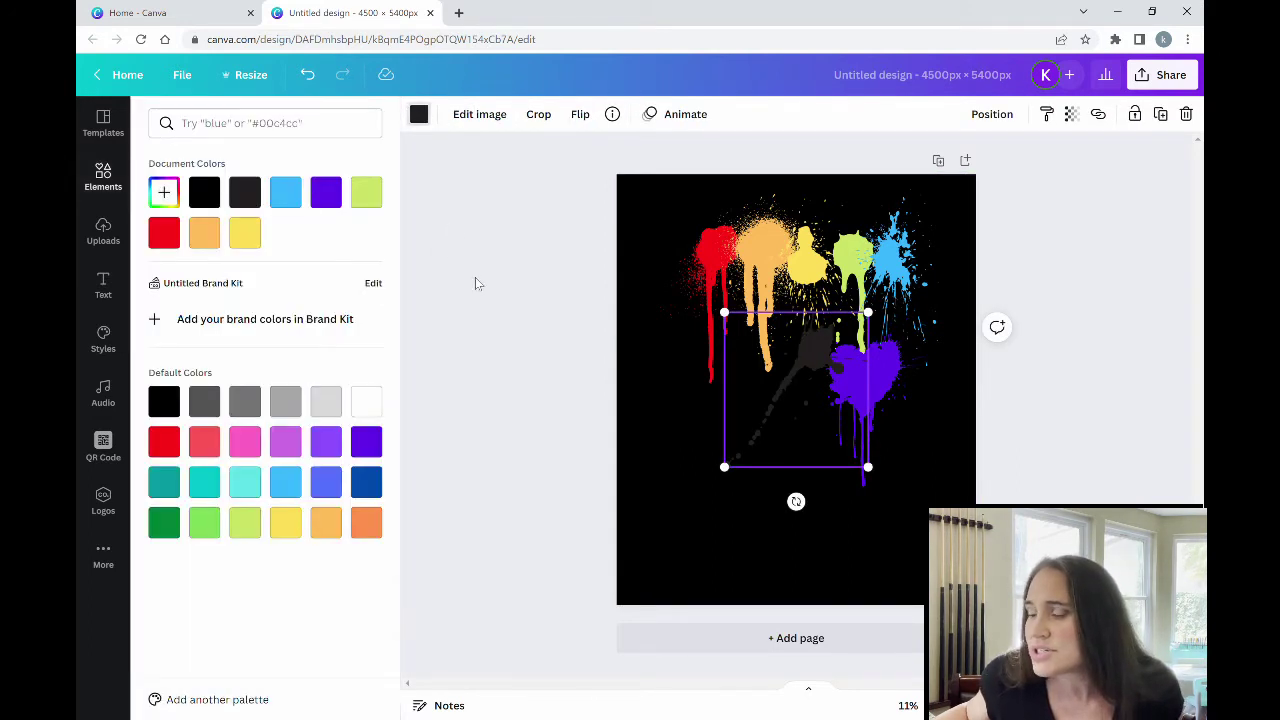
left_click(244, 232)
Tilt the yellow splatter about 28 degrees and move it up into the top row.
left_click_drag(796, 502, 849, 487)
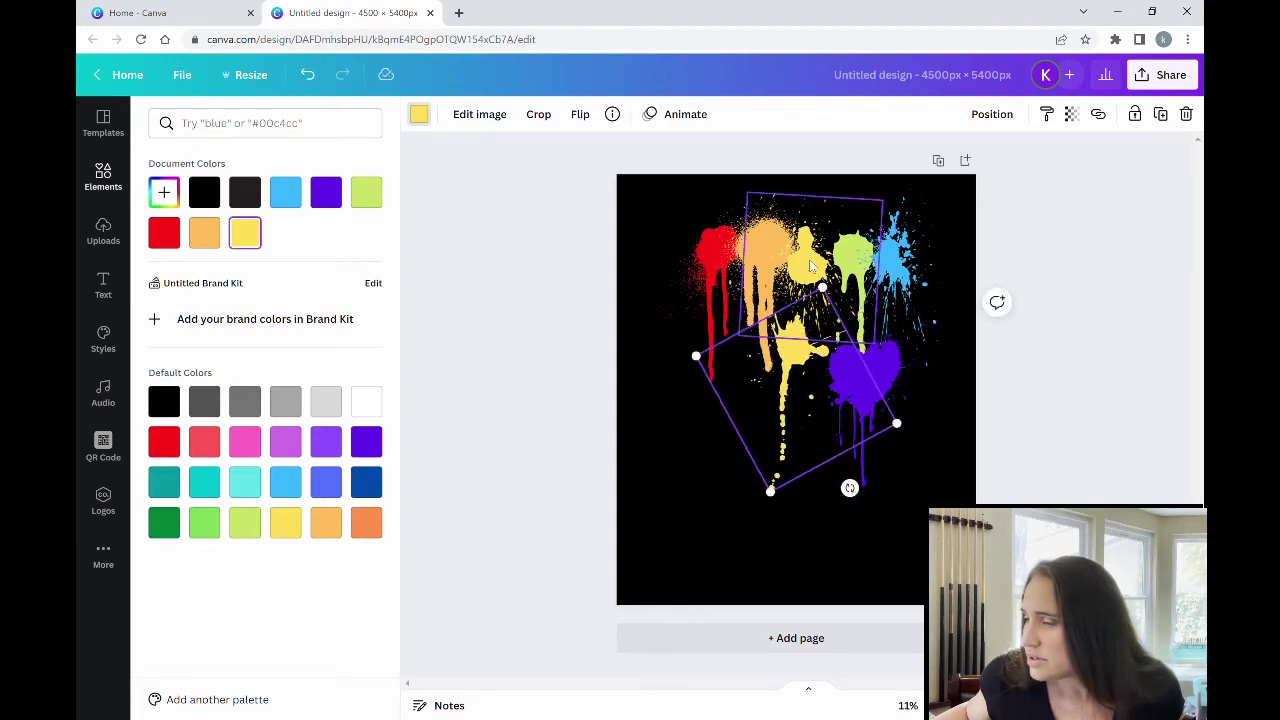
mouse_move(812, 264)
left_mouse_down()
mouse_move(727, 457)
mouse_move(780, 370)
mouse_move(819, 262)
left_mouse_up()
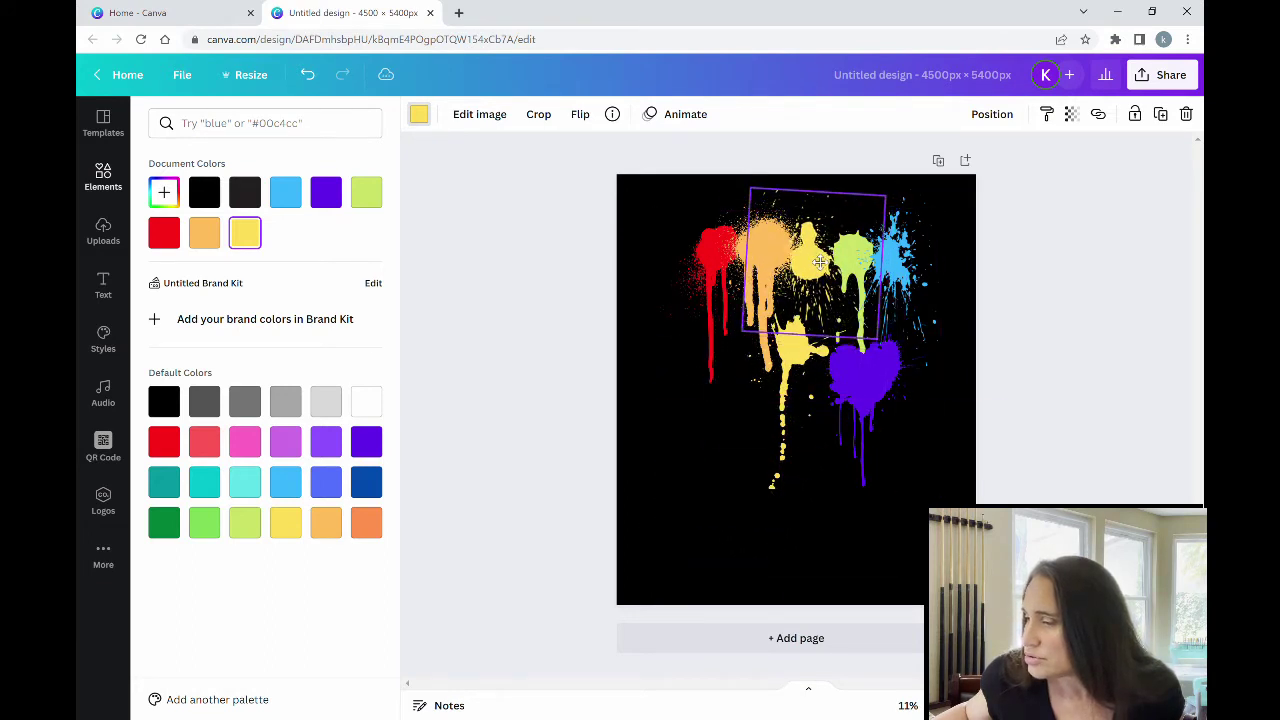
left_click_drag(781, 436, 801, 348)
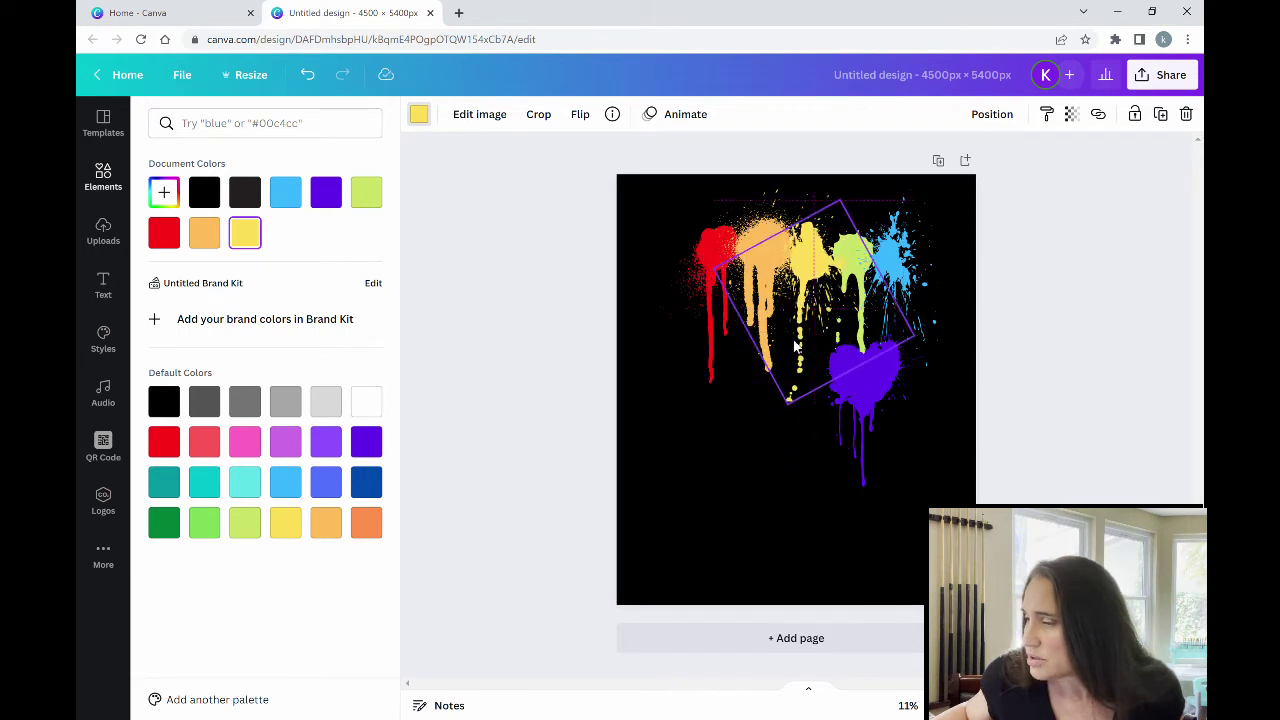
left_click(566, 523)
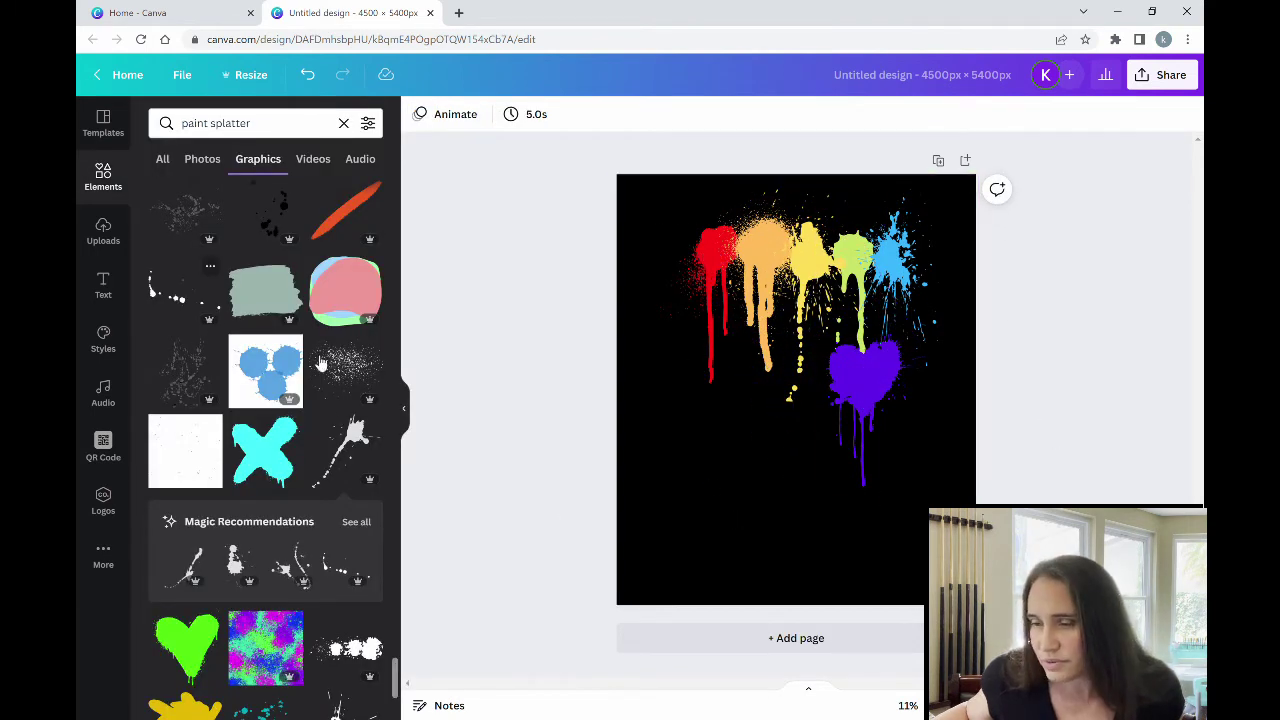
Add another white drip graphic, recolour it lime green, and place it between yellow and blue.
scroll(350, 380, "down", 3)
scroll(342, 350, "down", 3)
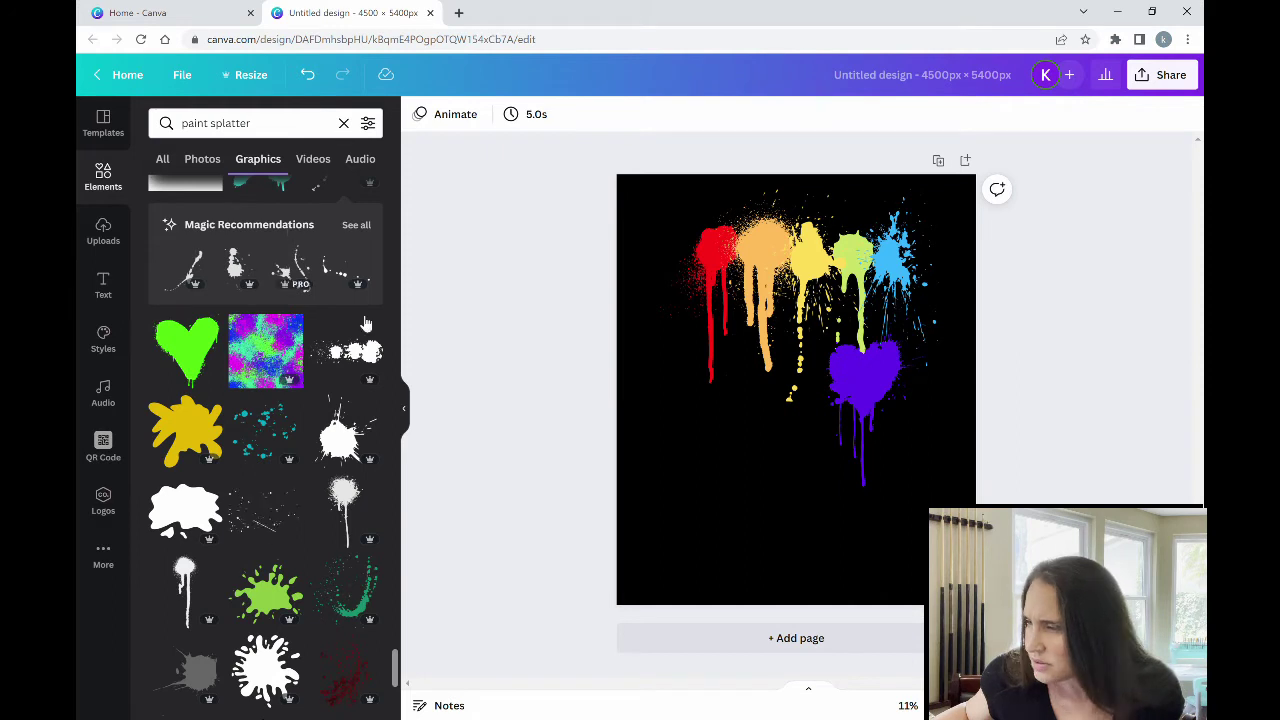
left_click(345, 505)
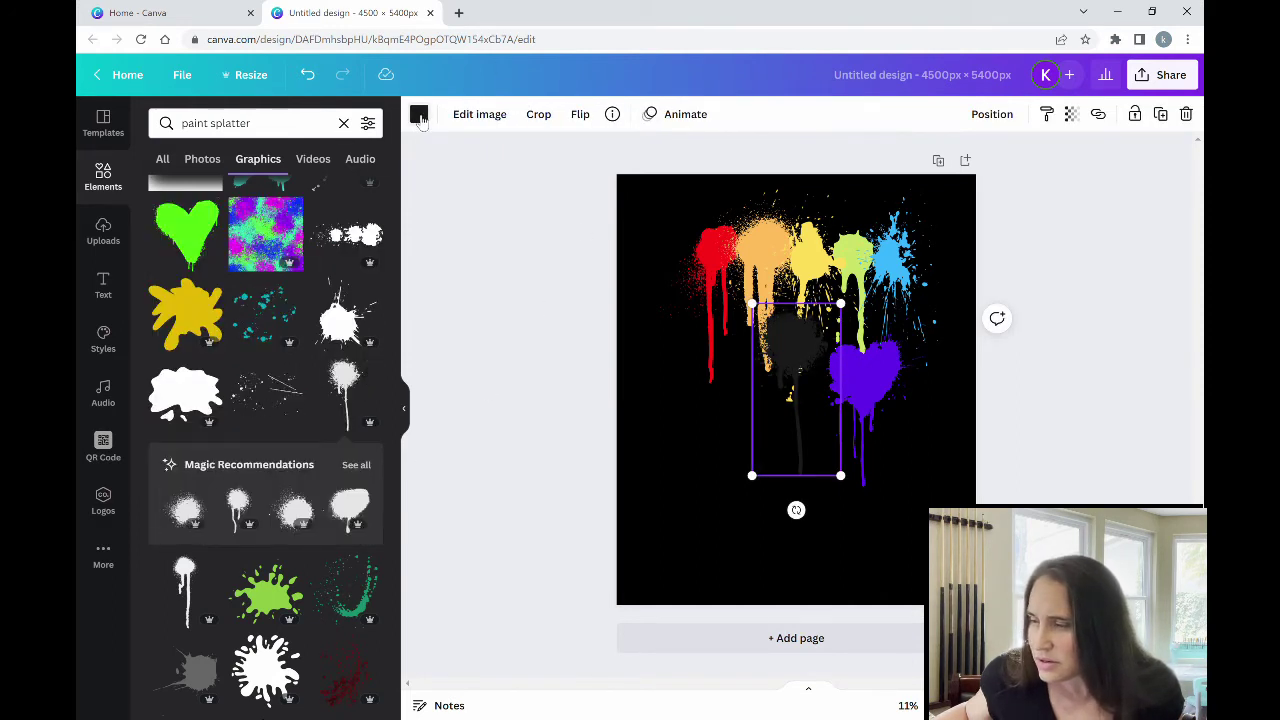
left_click(419, 114)
left_click(380, 199)
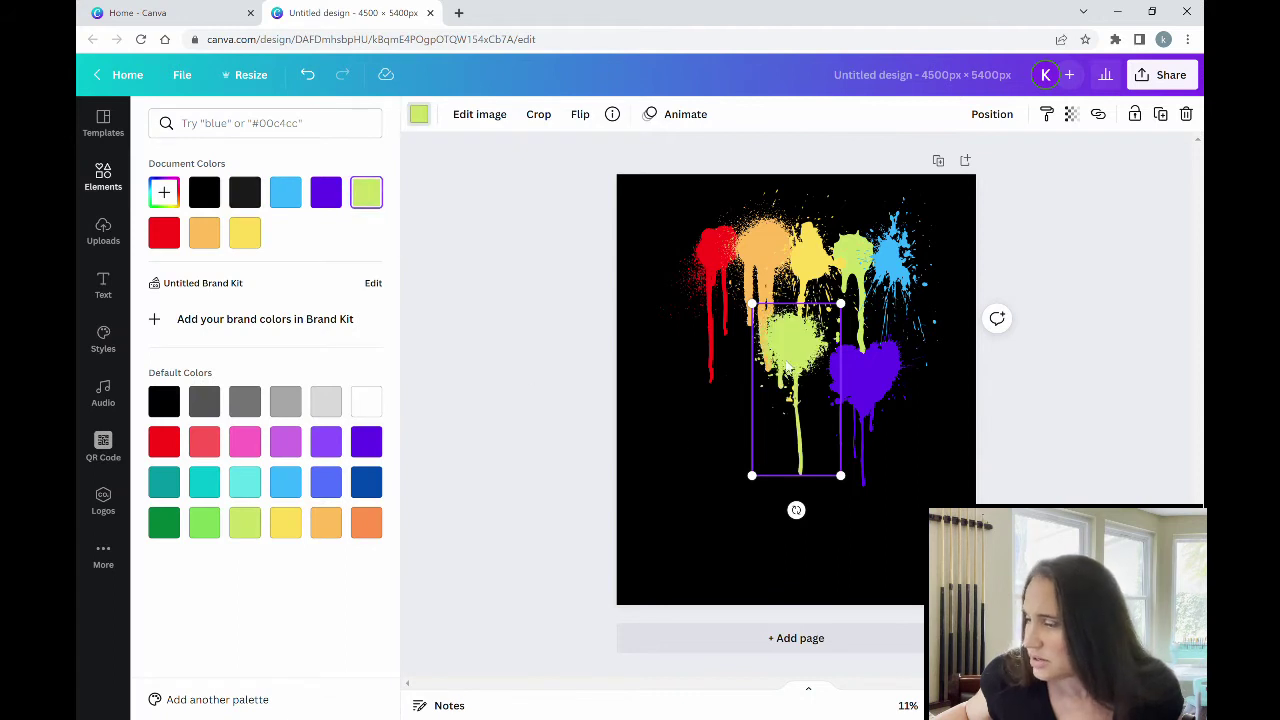
left_click_drag(790, 349, 853, 268)
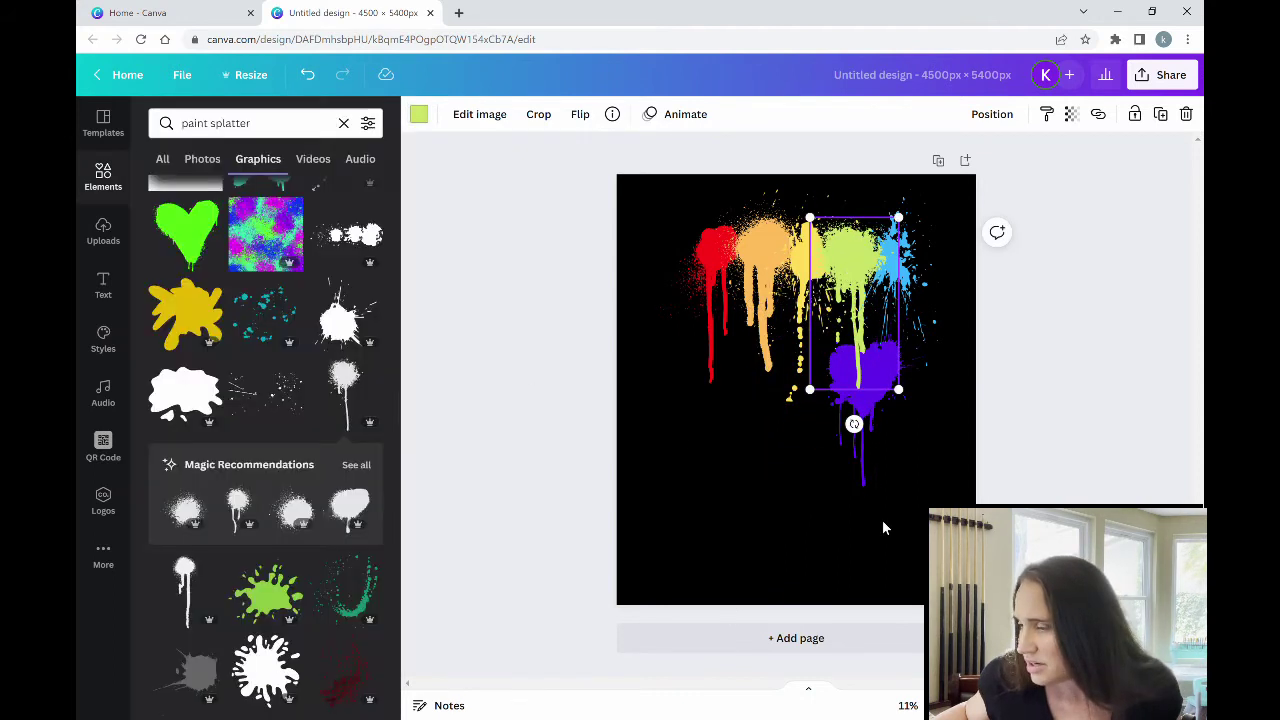
left_click(744, 525)
scroll(278, 380, "down", 5)
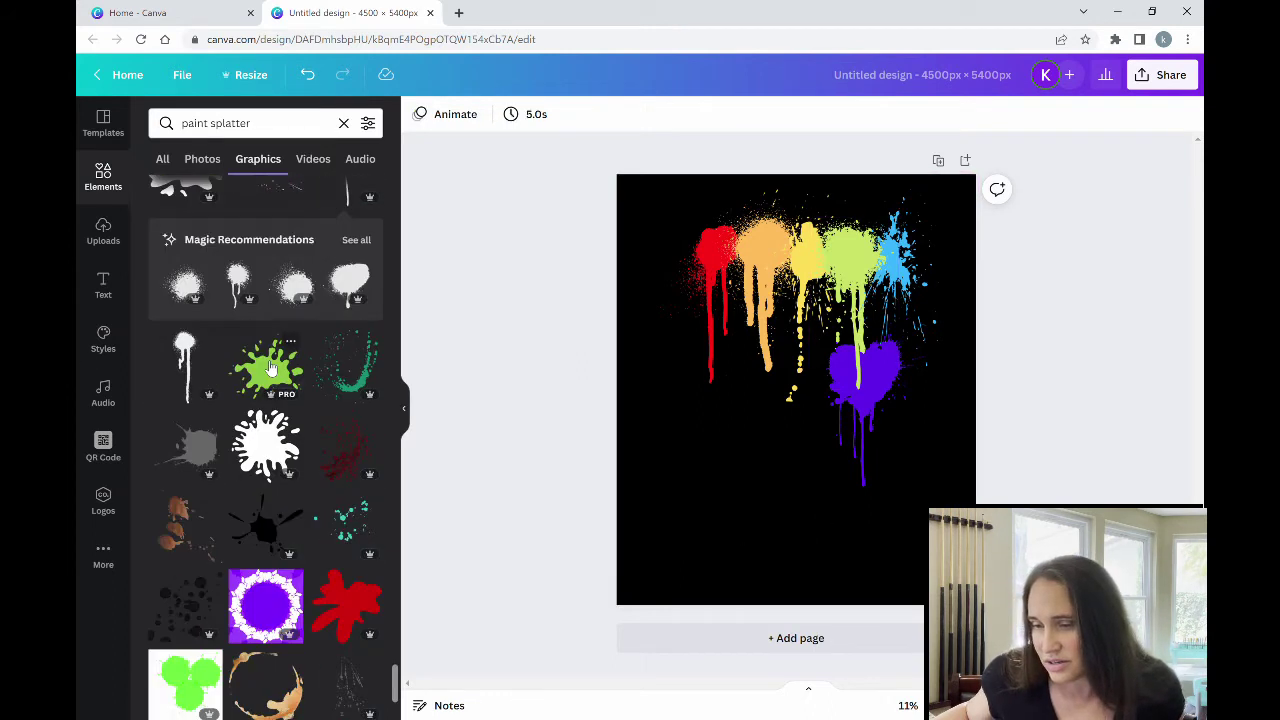
Hide the elements results and move the purple heart beside the blue splatter at the row's end.
scroll(278, 356, "down", 1)
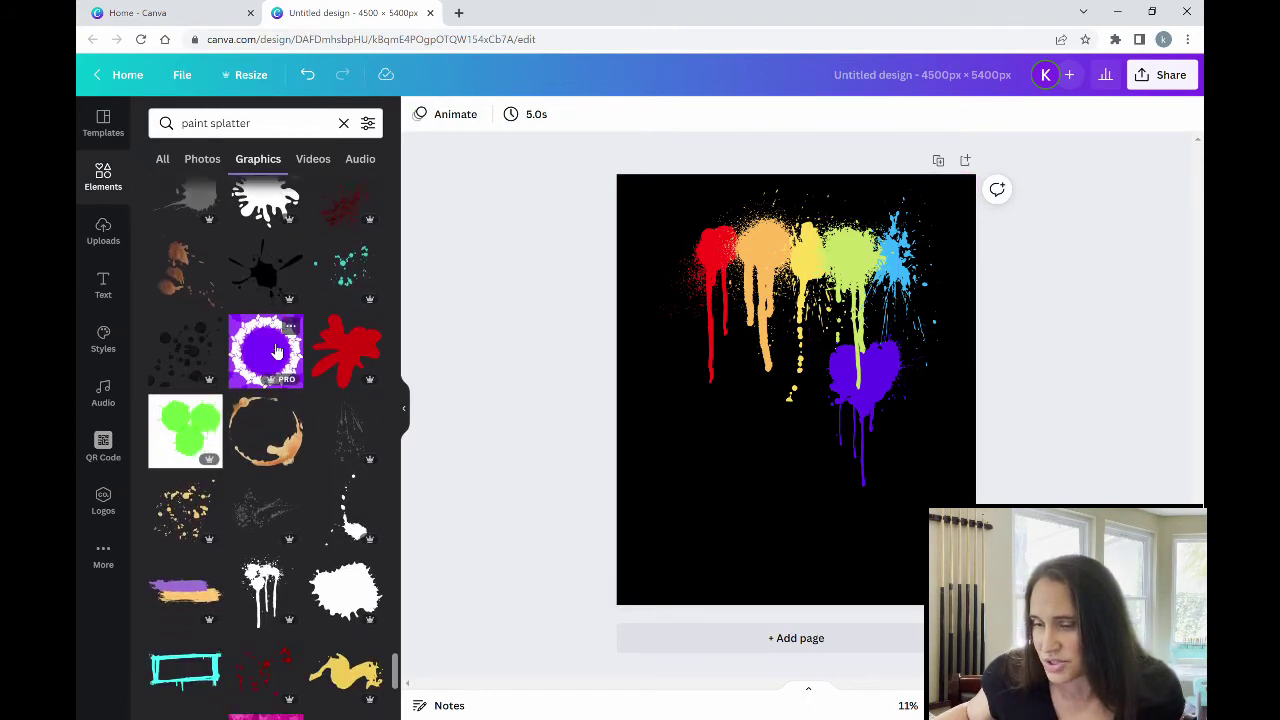
scroll(278, 350, "down", 3)
scroll(272, 325, "down", 9)
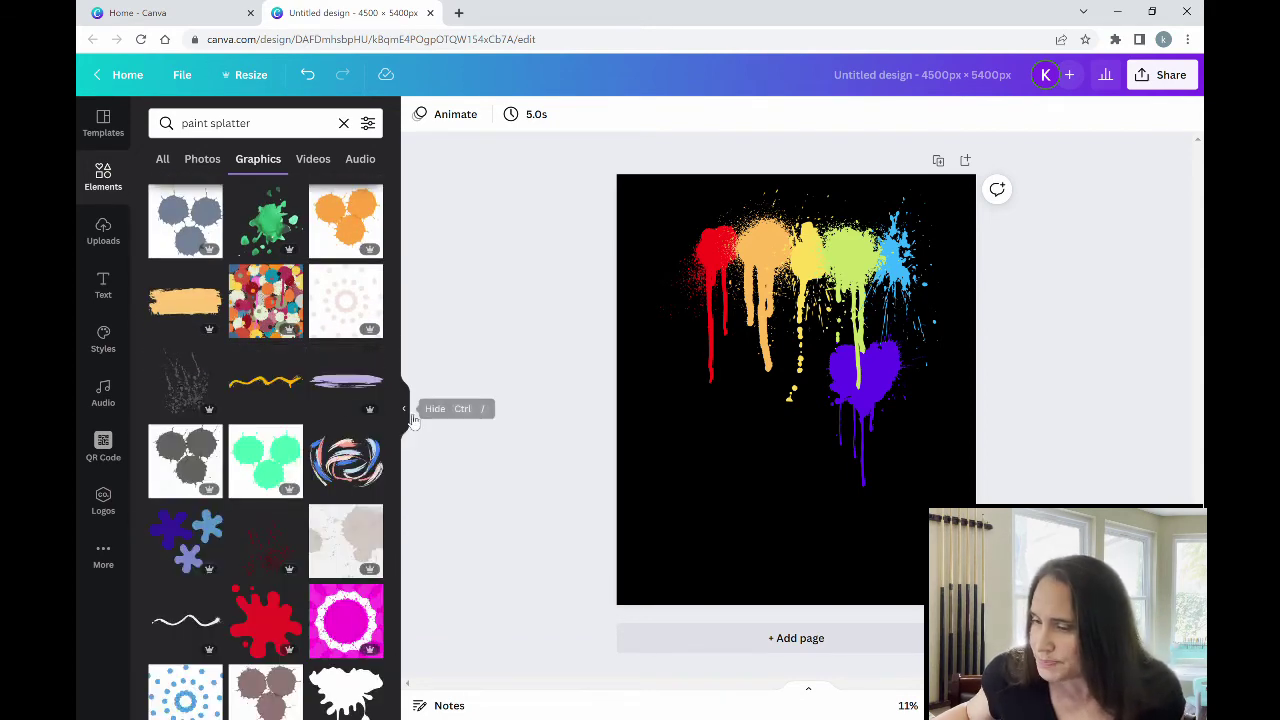
left_click(403, 408)
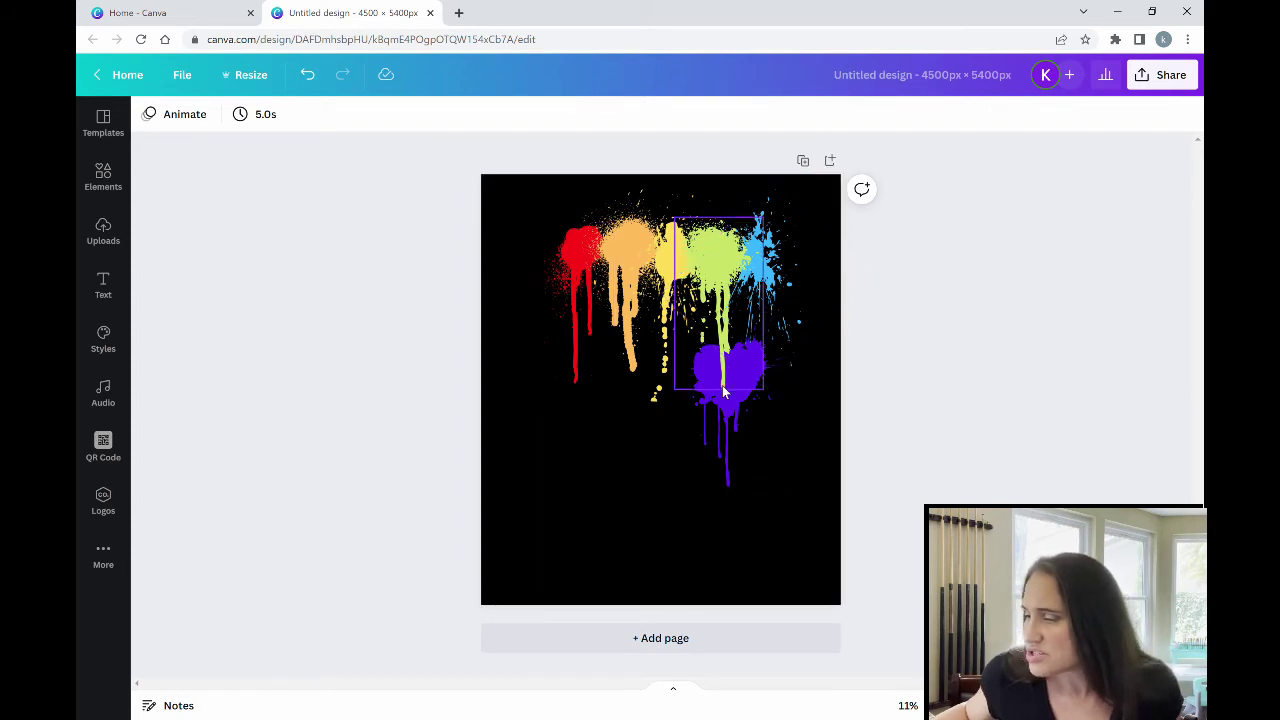
left_click_drag(721, 427, 808, 326)
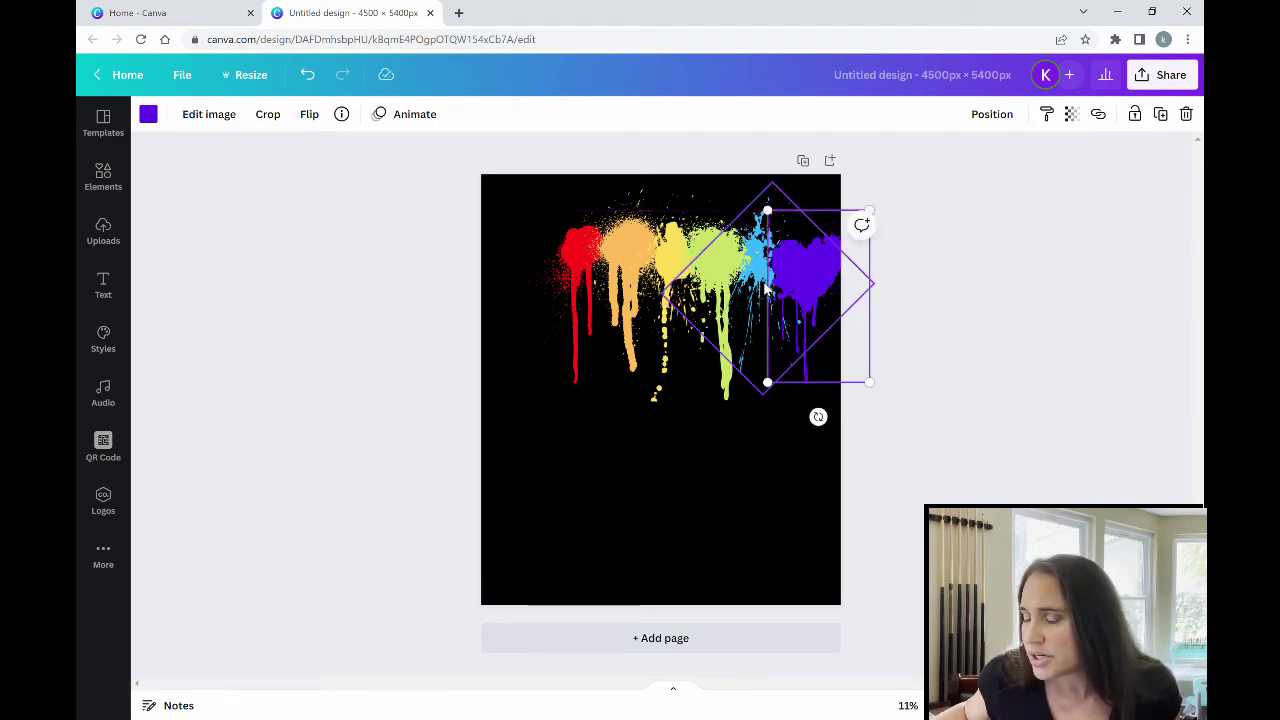
left_click(623, 480)
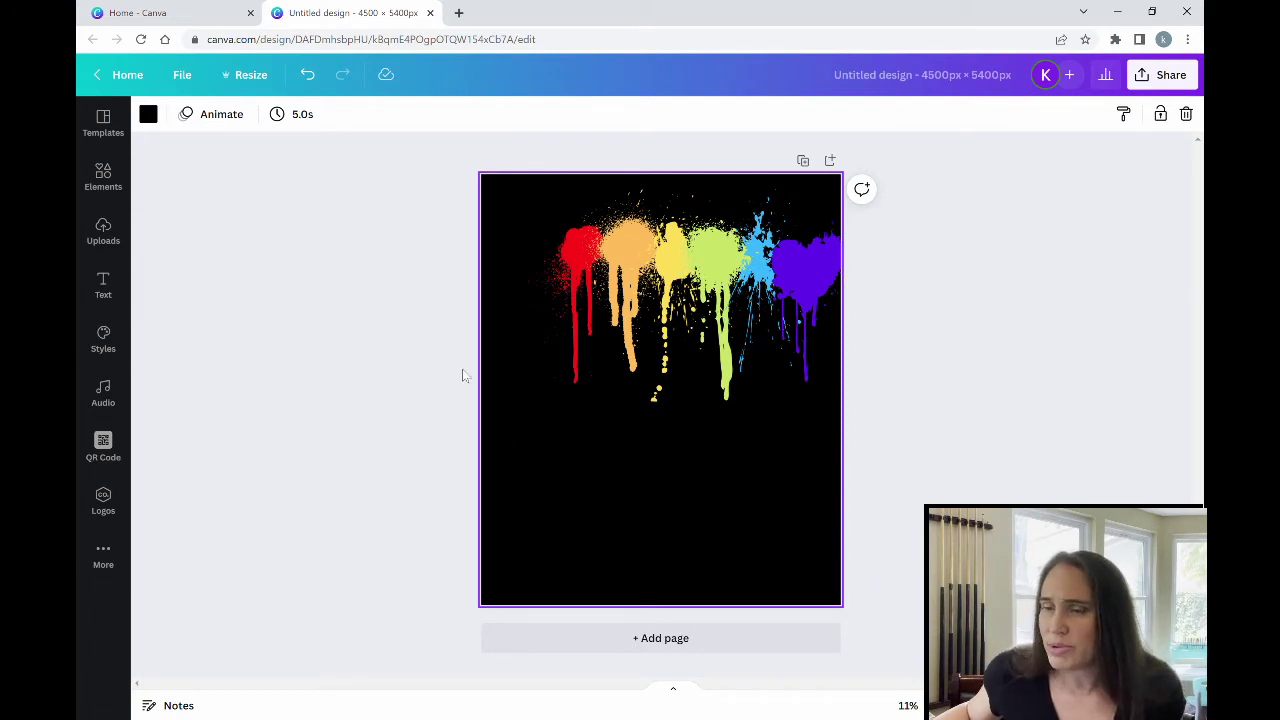
left_click(183, 76)
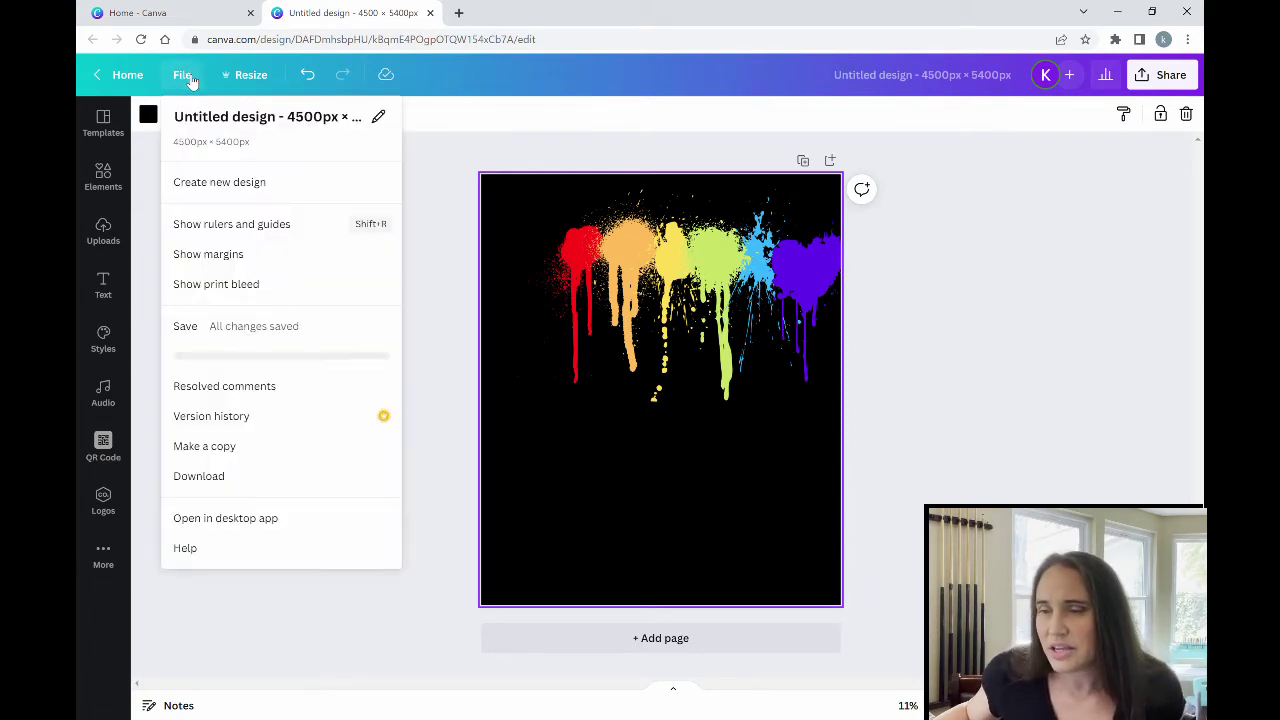
Turn on rulers and guides, adding two horizontal guides near the top and a vertical centre guide.
left_click(249, 241)
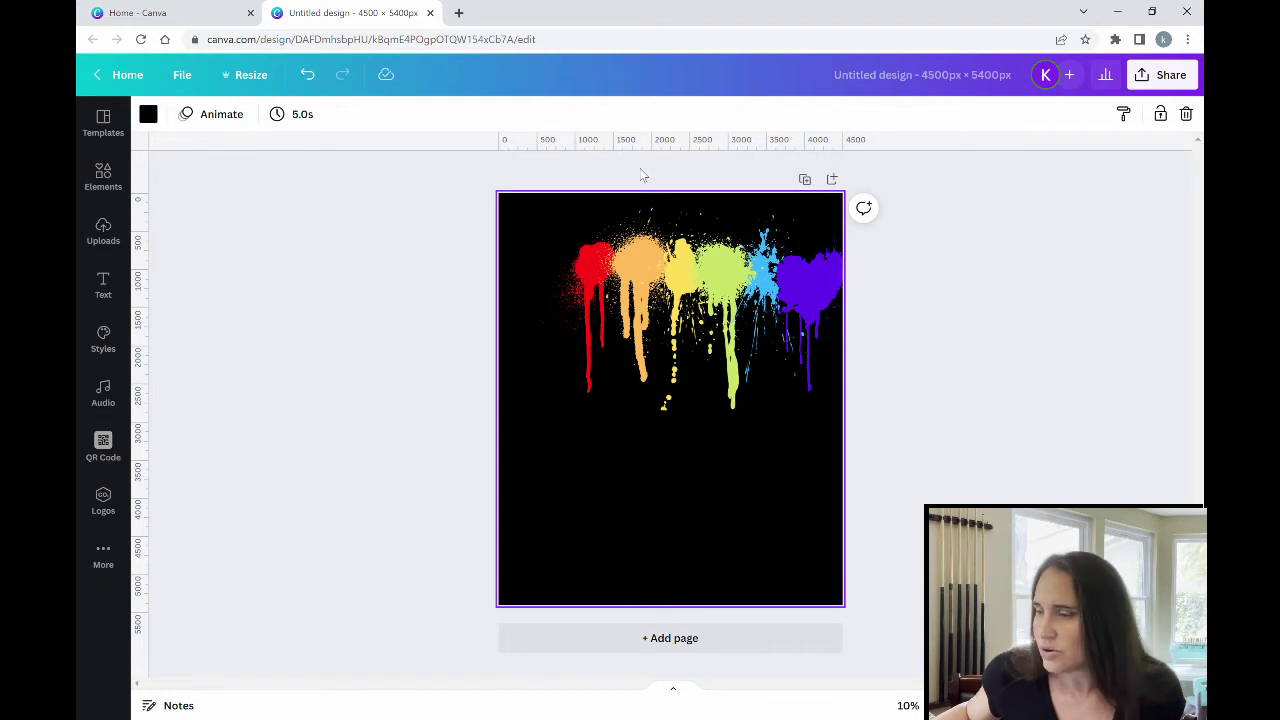
left_click_drag(648, 158, 648, 240)
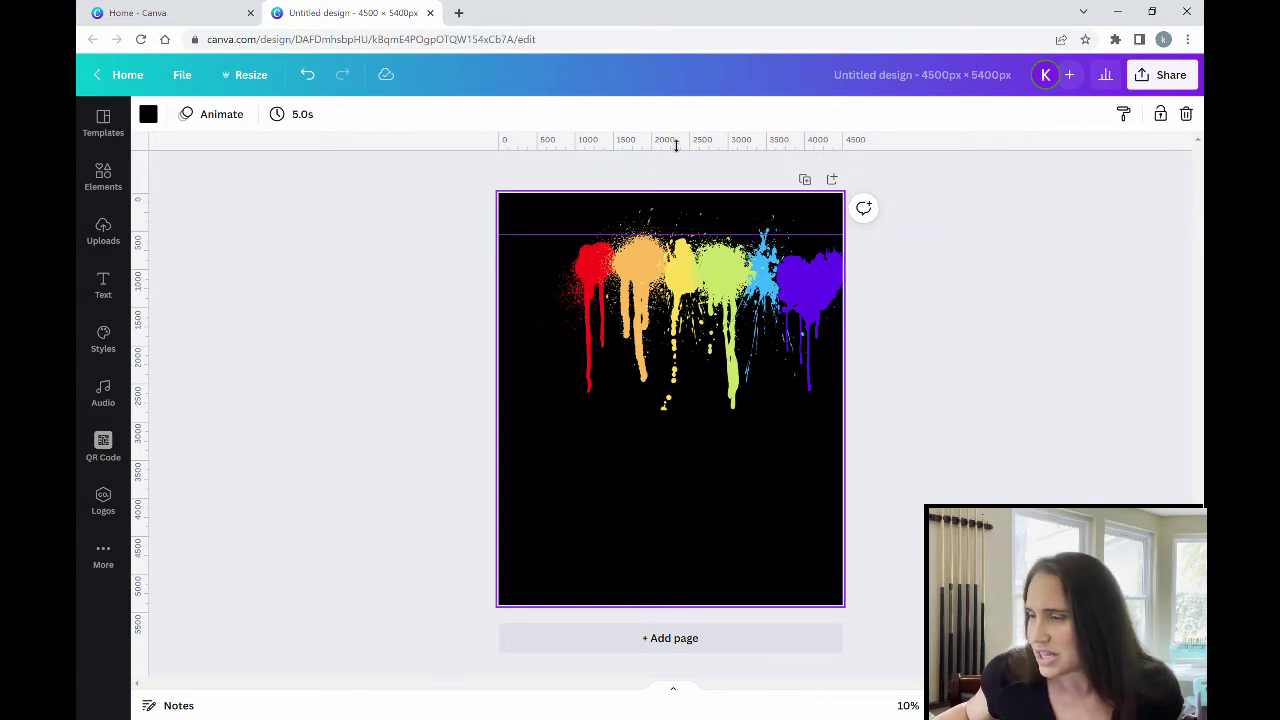
left_click_drag(669, 175, 671, 318)
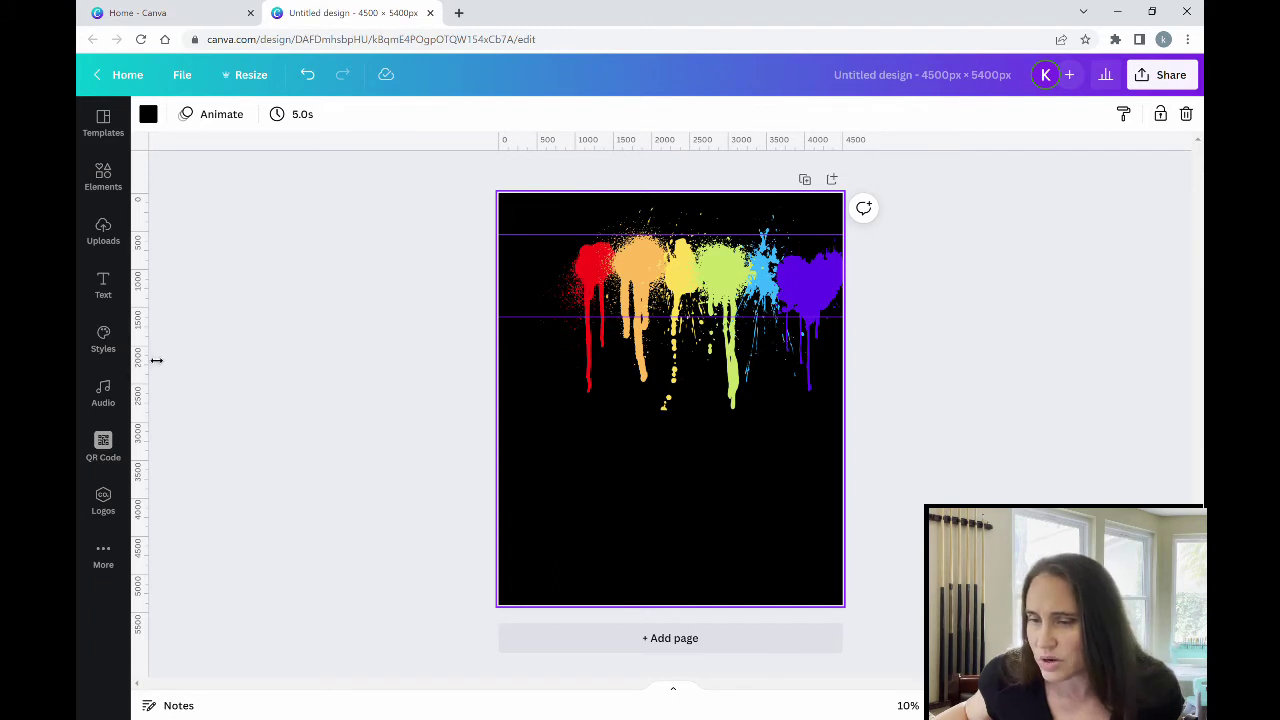
left_click_drag(156, 360, 677, 358)
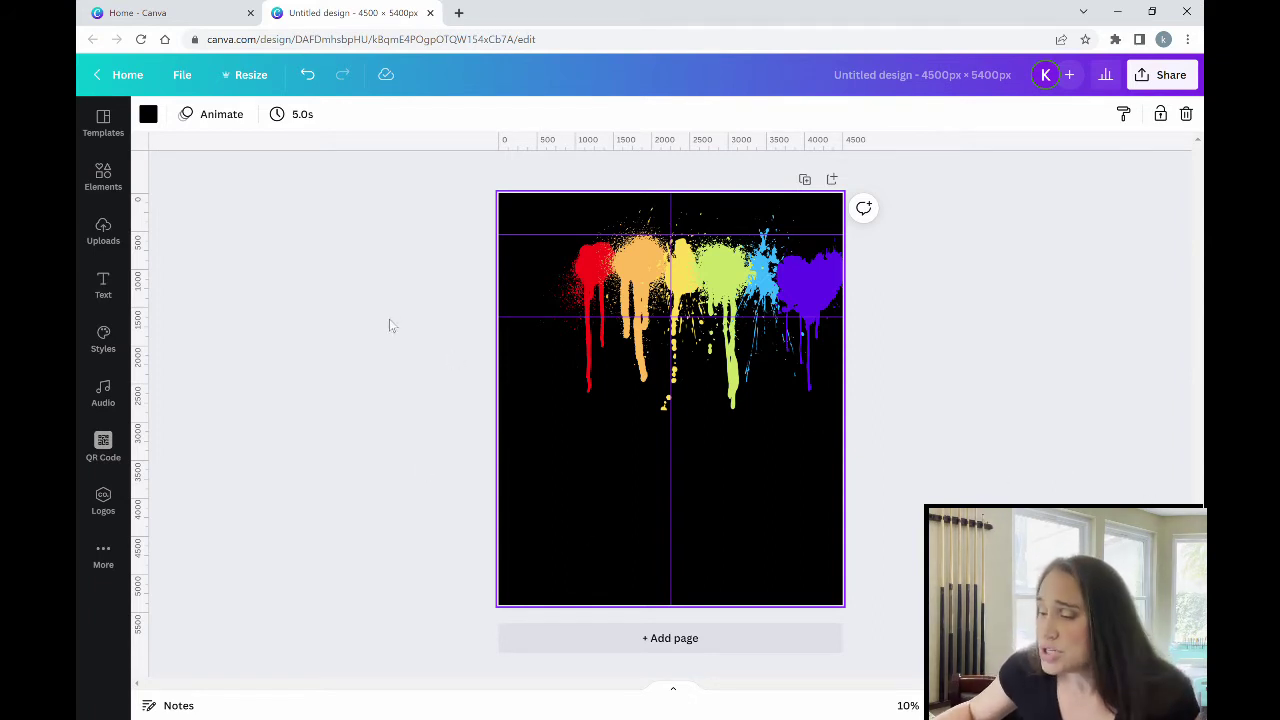
Move the red drip to the page's left edge and enlarge it.
left_click_drag(585, 355, 531, 350)
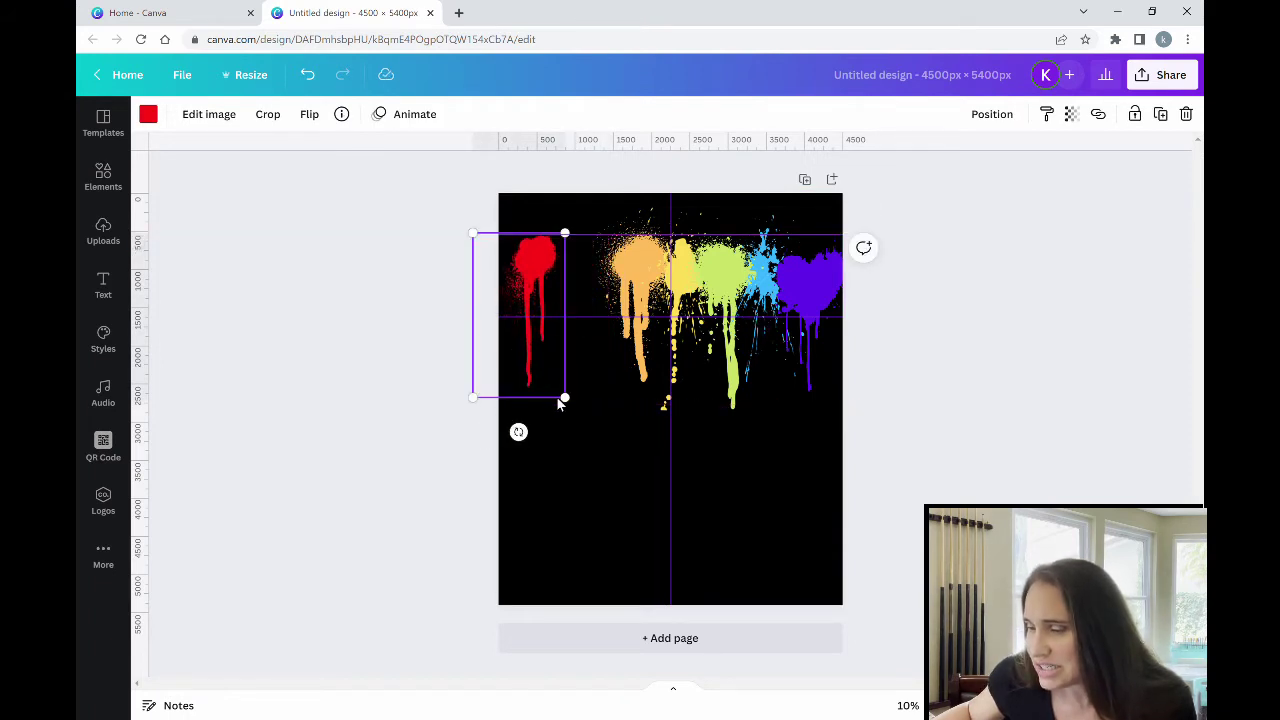
left_click_drag(569, 406, 594, 400)
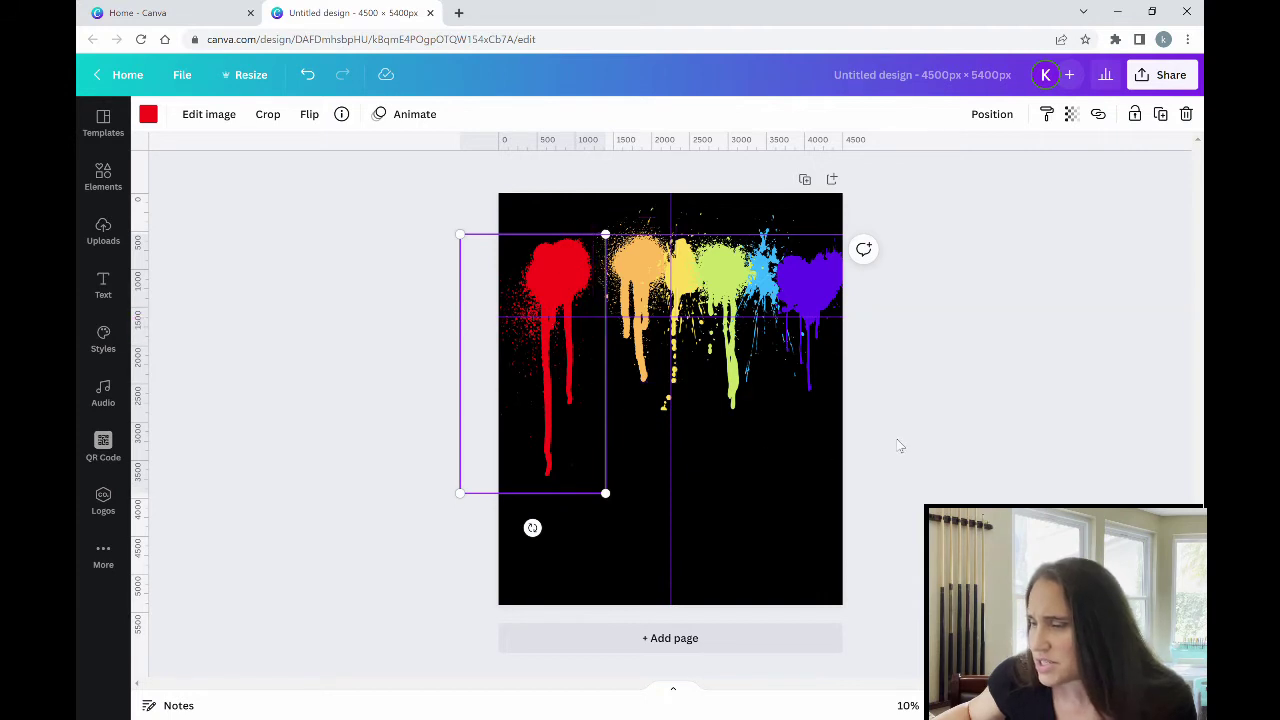
left_click(579, 571)
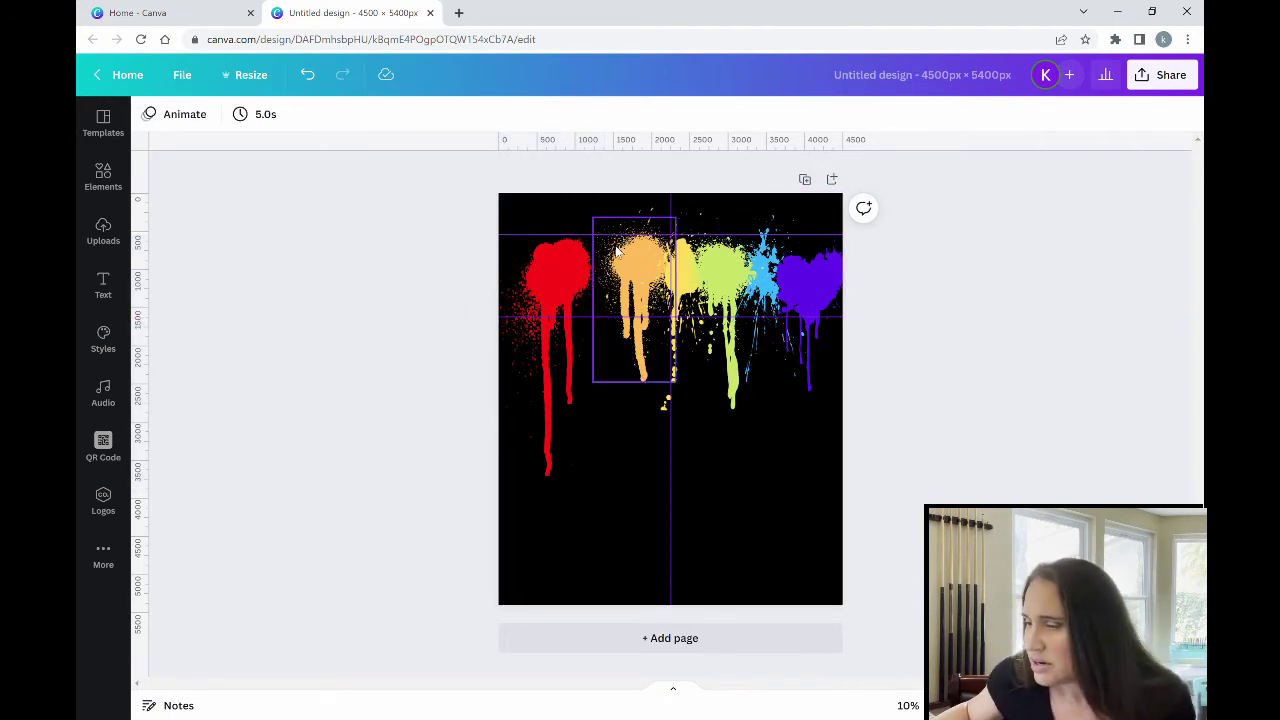
Enlarge the orange drip and position it overlapping the red one.
left_click_drag(624, 260, 581, 259)
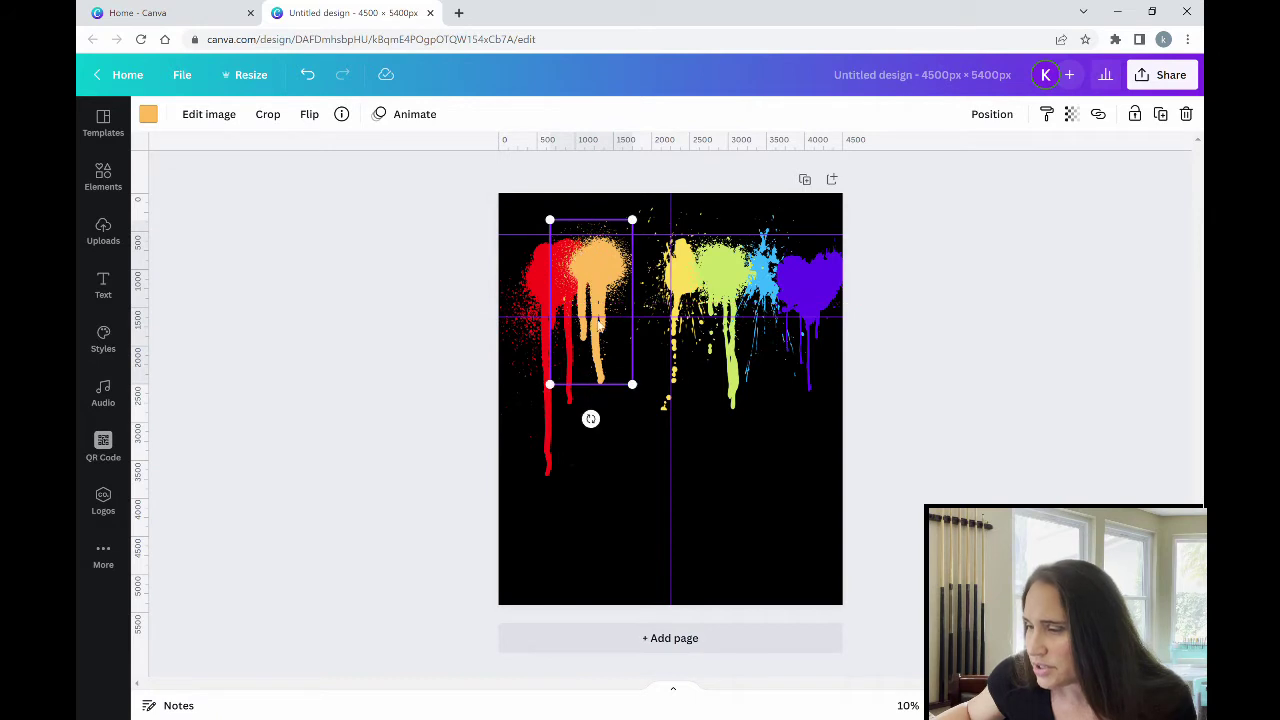
left_click_drag(637, 397, 667, 456)
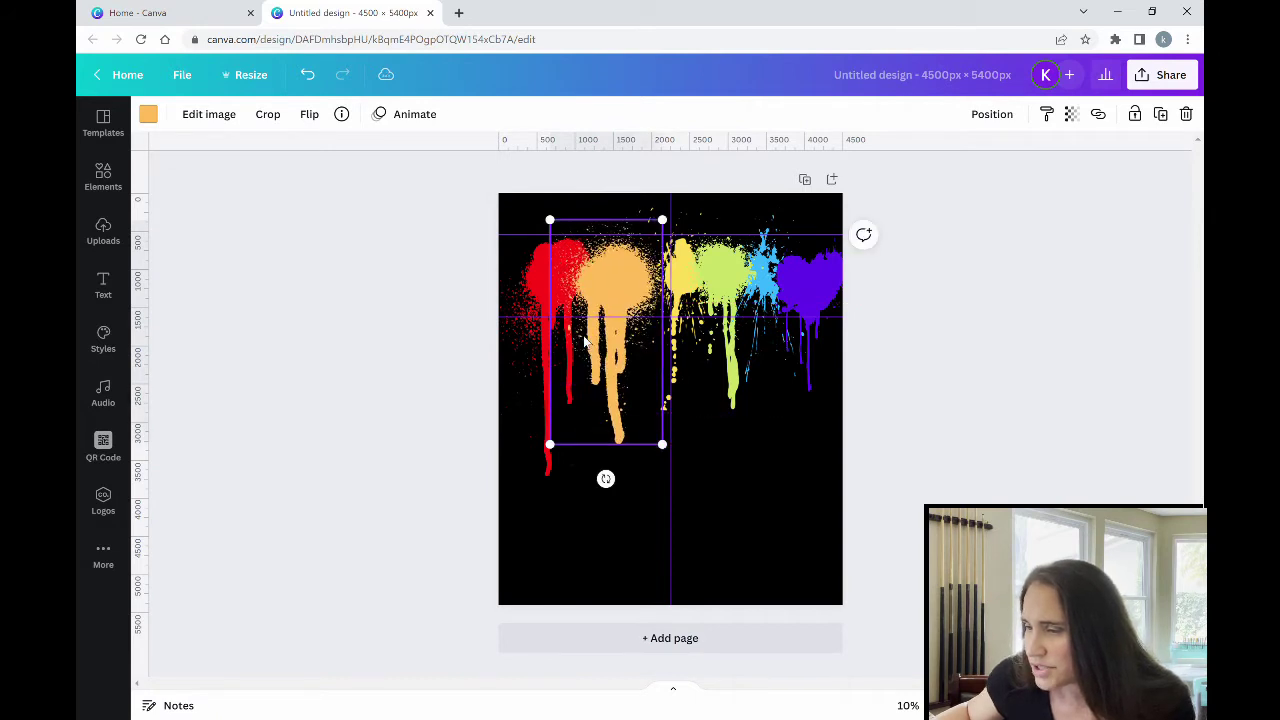
left_click_drag(624, 376, 623, 374)
left_click(636, 592)
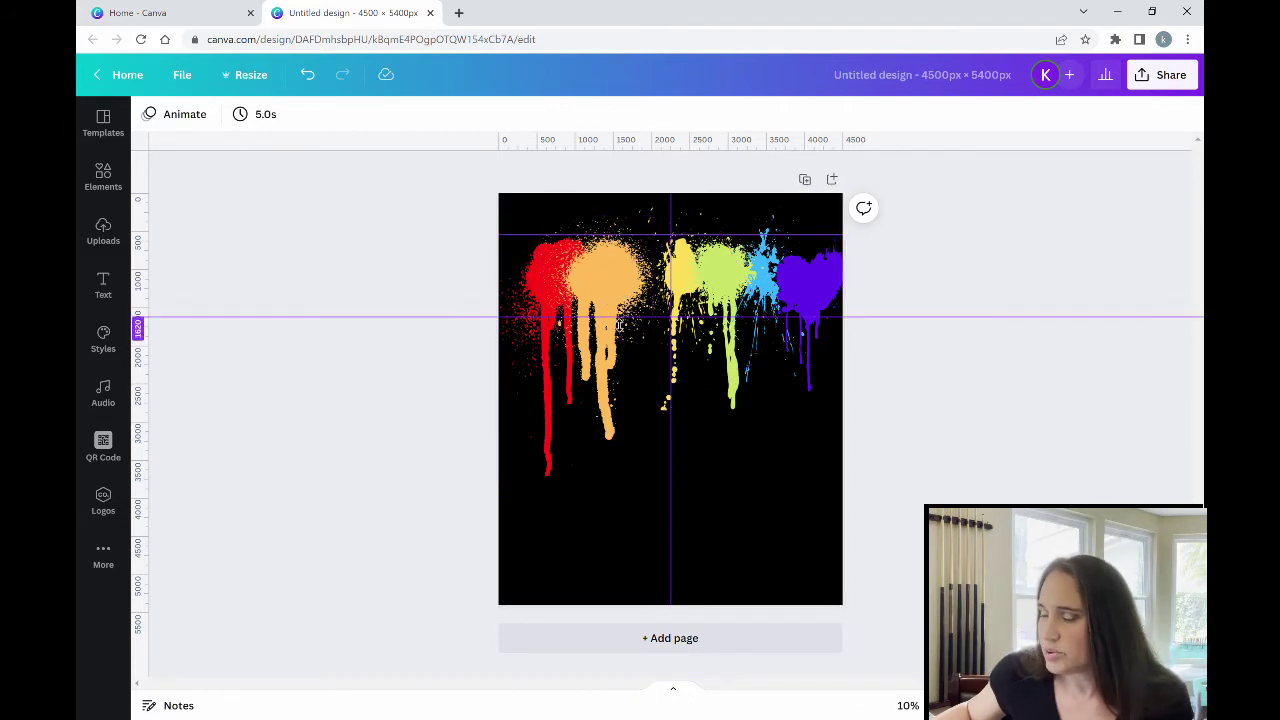
left_click(618, 420)
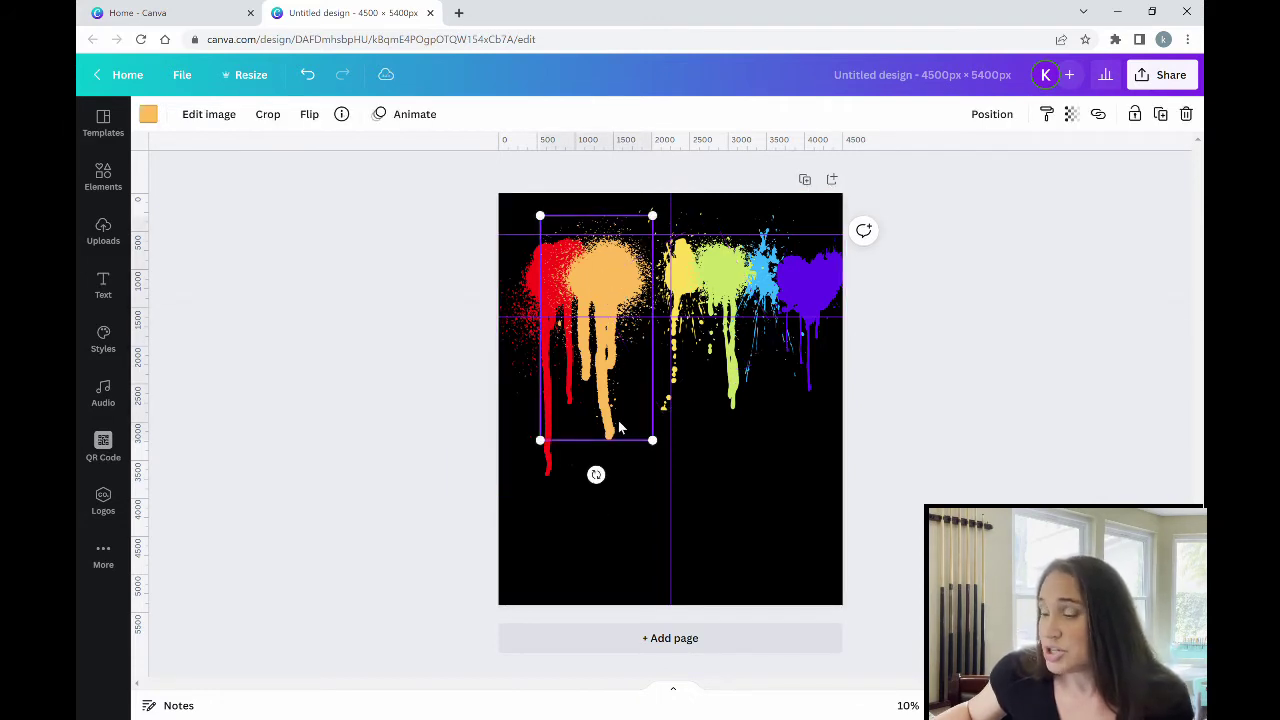
Send the orange drip to the back, behind the red one.
right_click(620, 428)
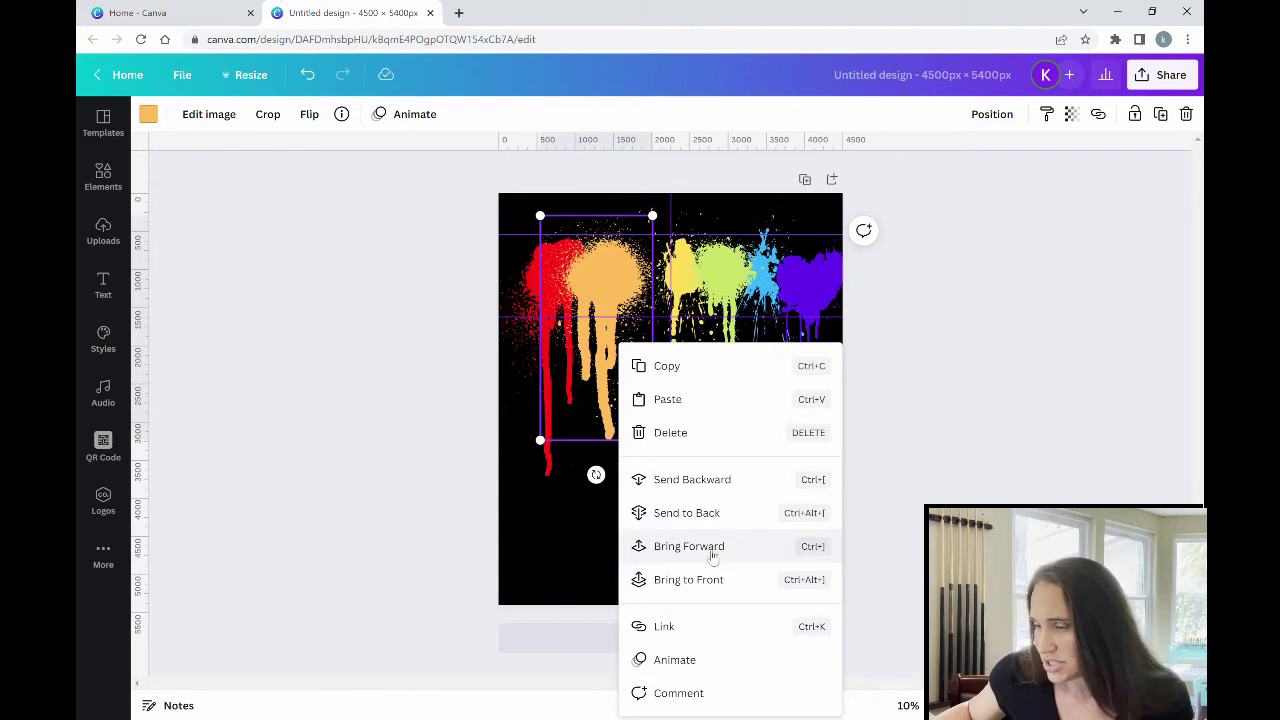
left_click(716, 516)
left_click(855, 513)
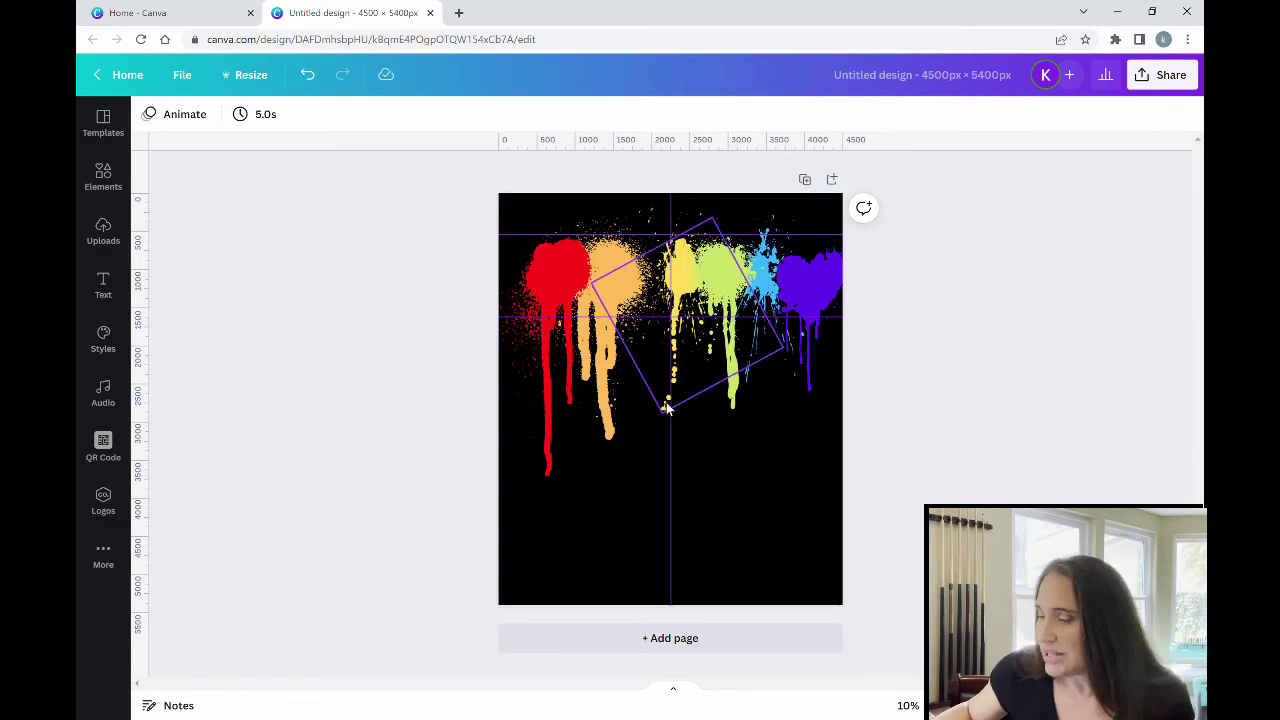
Enlarge the tilted yellow splatter and place it beside the orange, dripping toward centre.
left_click_drag(665, 410, 640, 416)
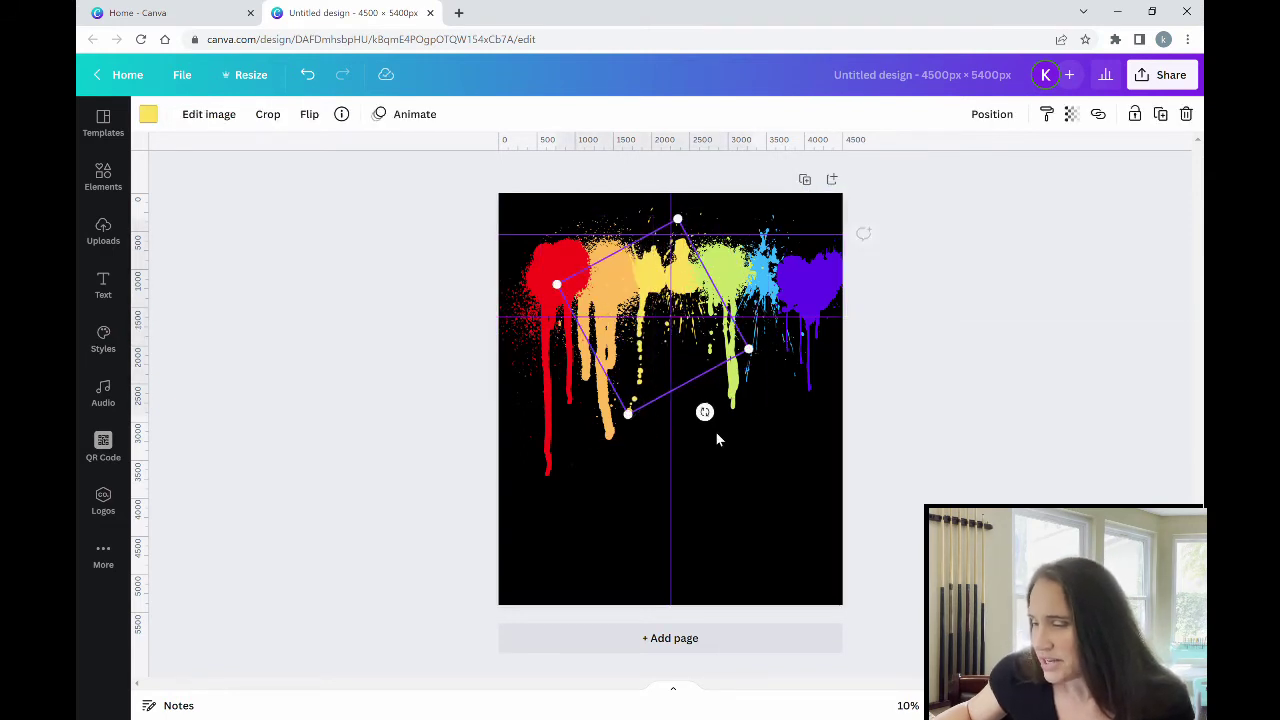
left_click_drag(757, 363, 850, 384)
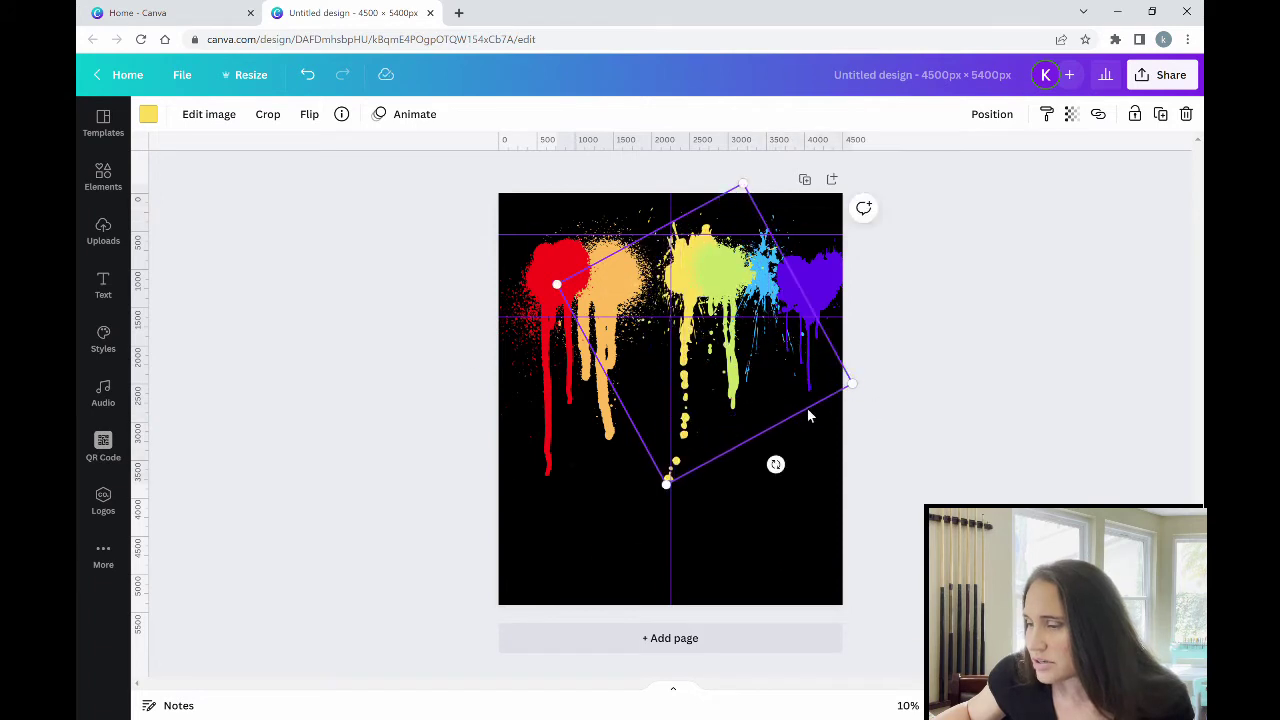
left_click(752, 521)
left_click_drag(780, 411, 739, 413)
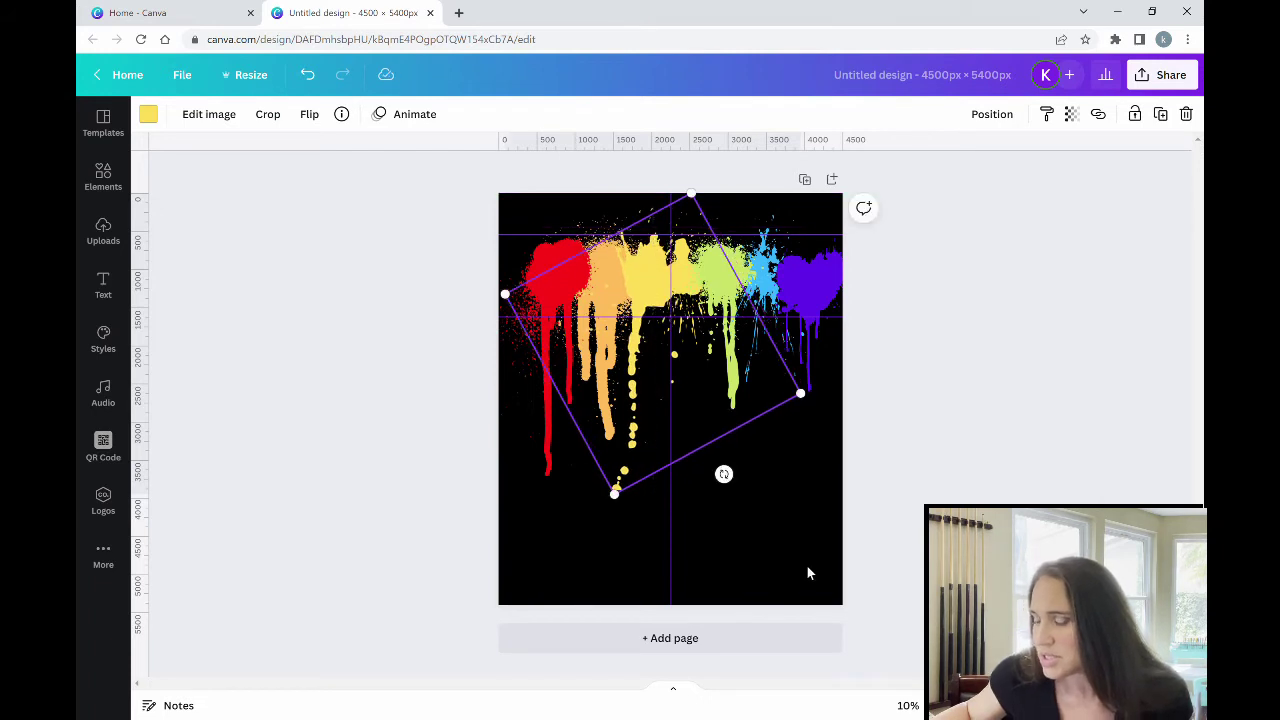
left_click(806, 564)
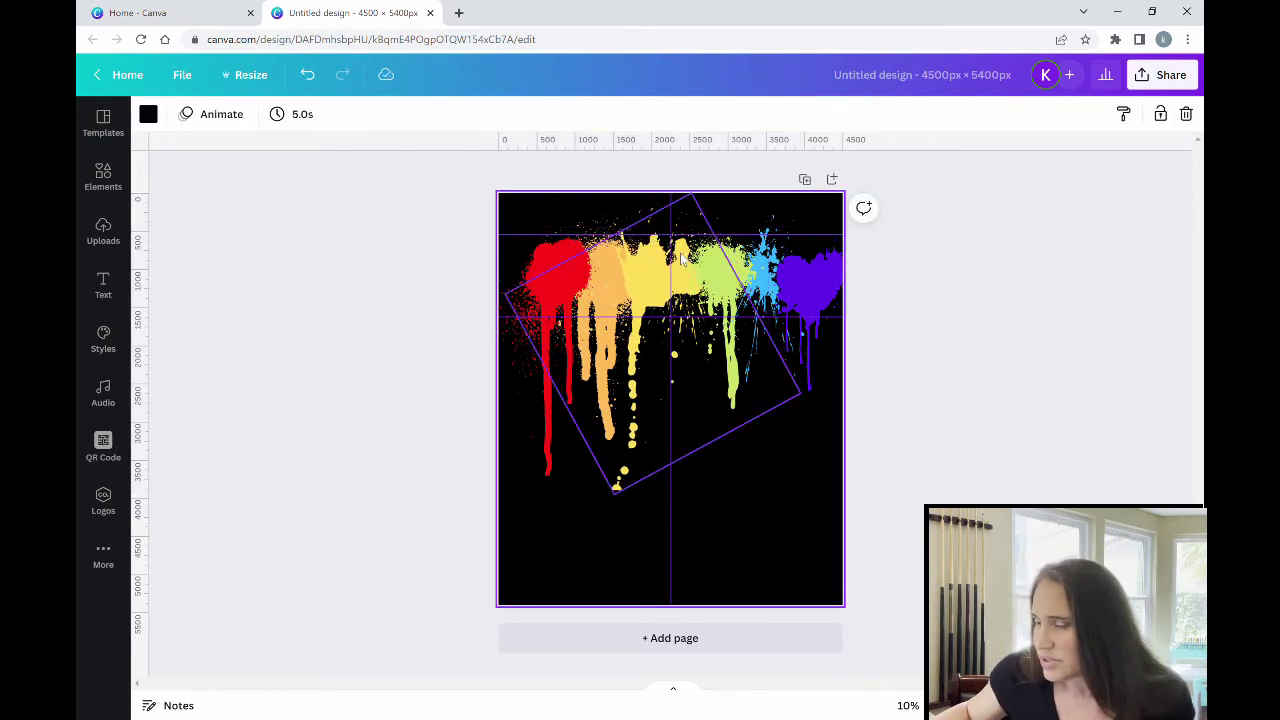
Send the yellow splash to the back and enlarge it to about 2,111 by 1,984.
left_click_drag(680, 258, 687, 257)
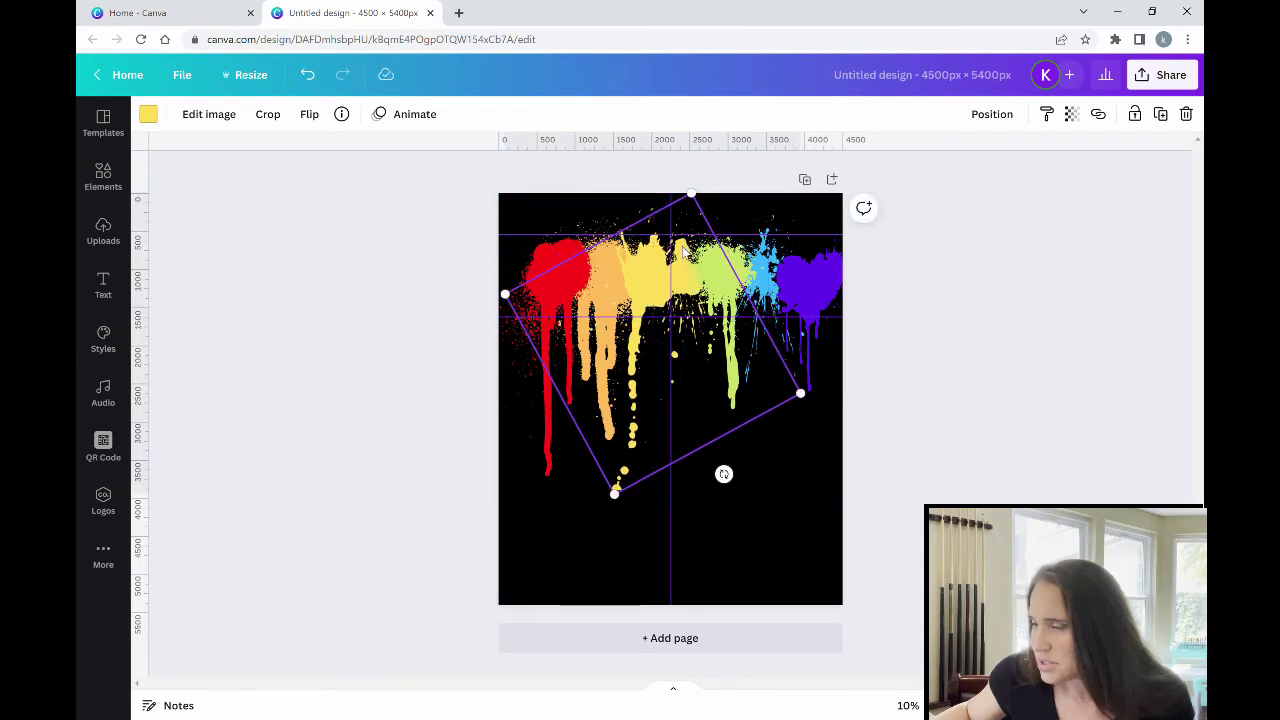
right_click(648, 290)
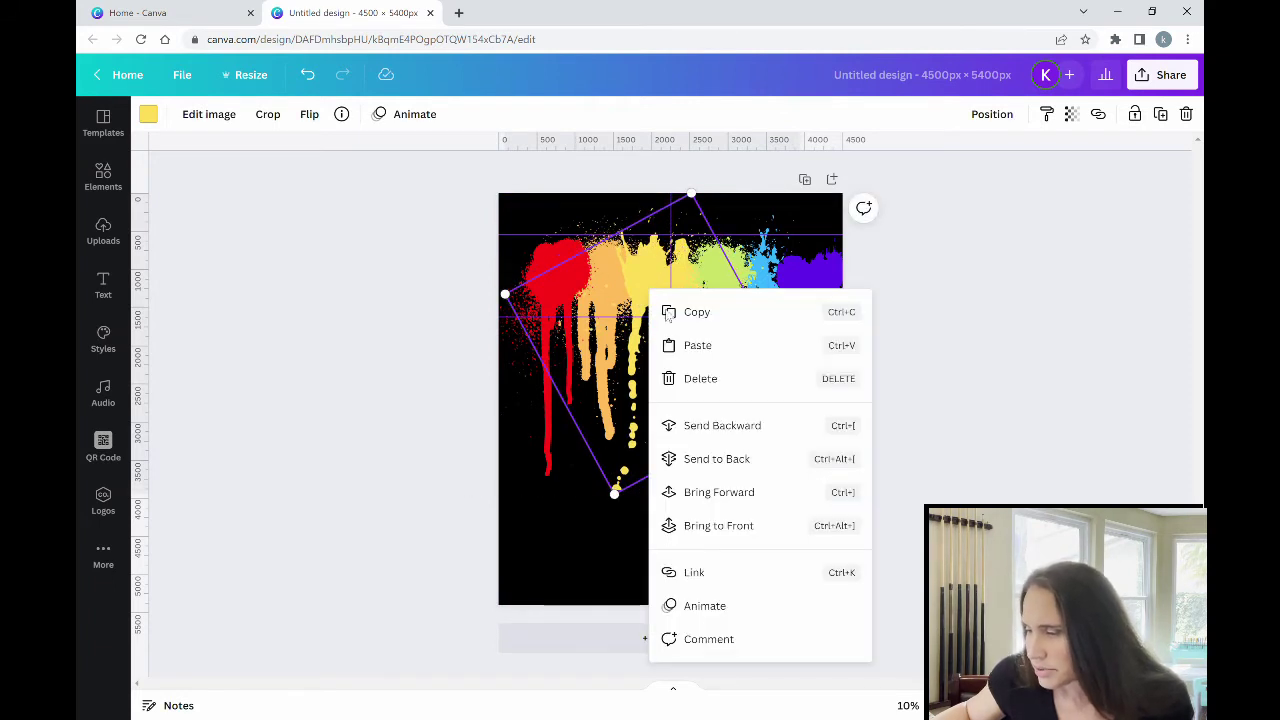
left_click(722, 458)
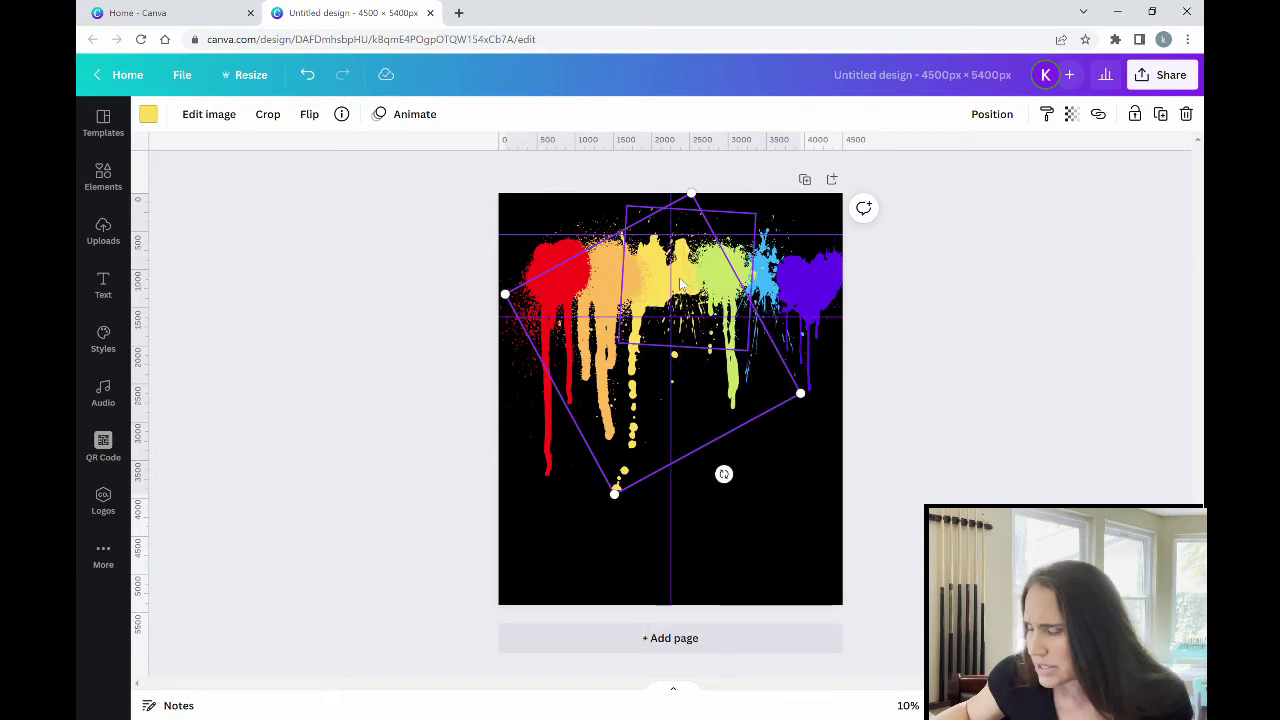
left_click_drag(680, 285, 663, 285)
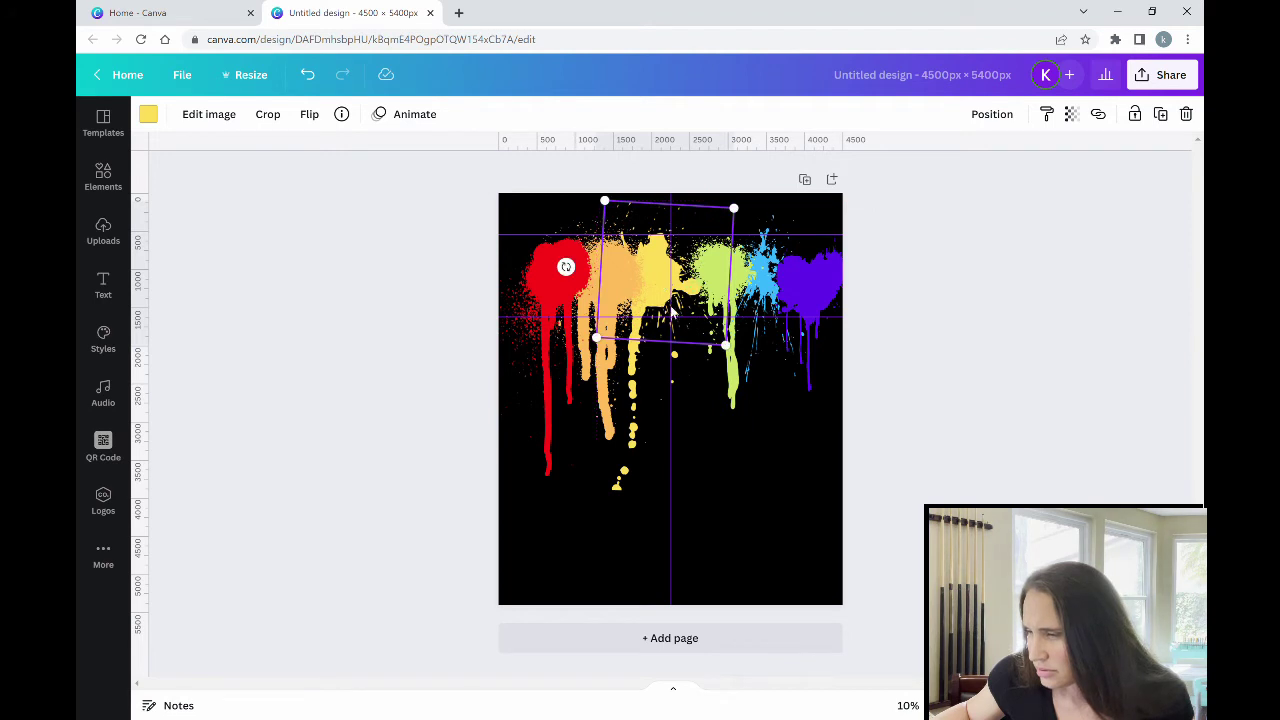
left_click_drag(733, 345, 752, 385)
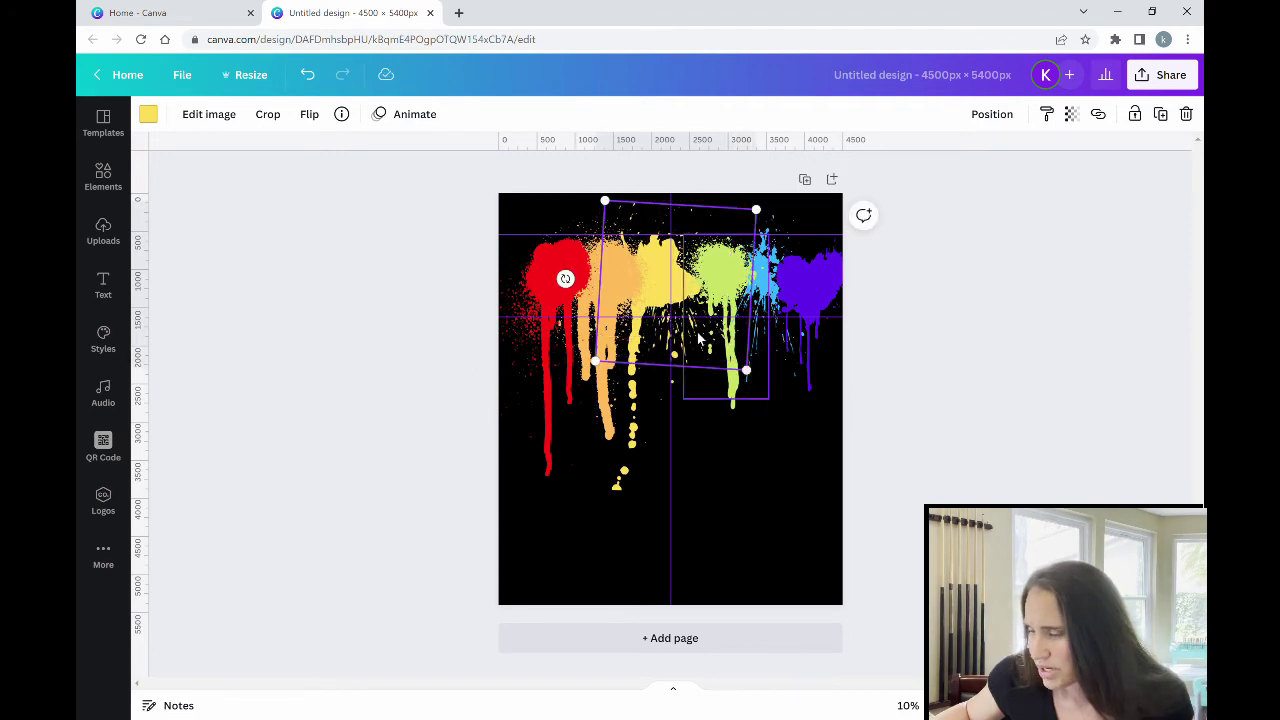
left_click_drag(674, 298, 651, 298)
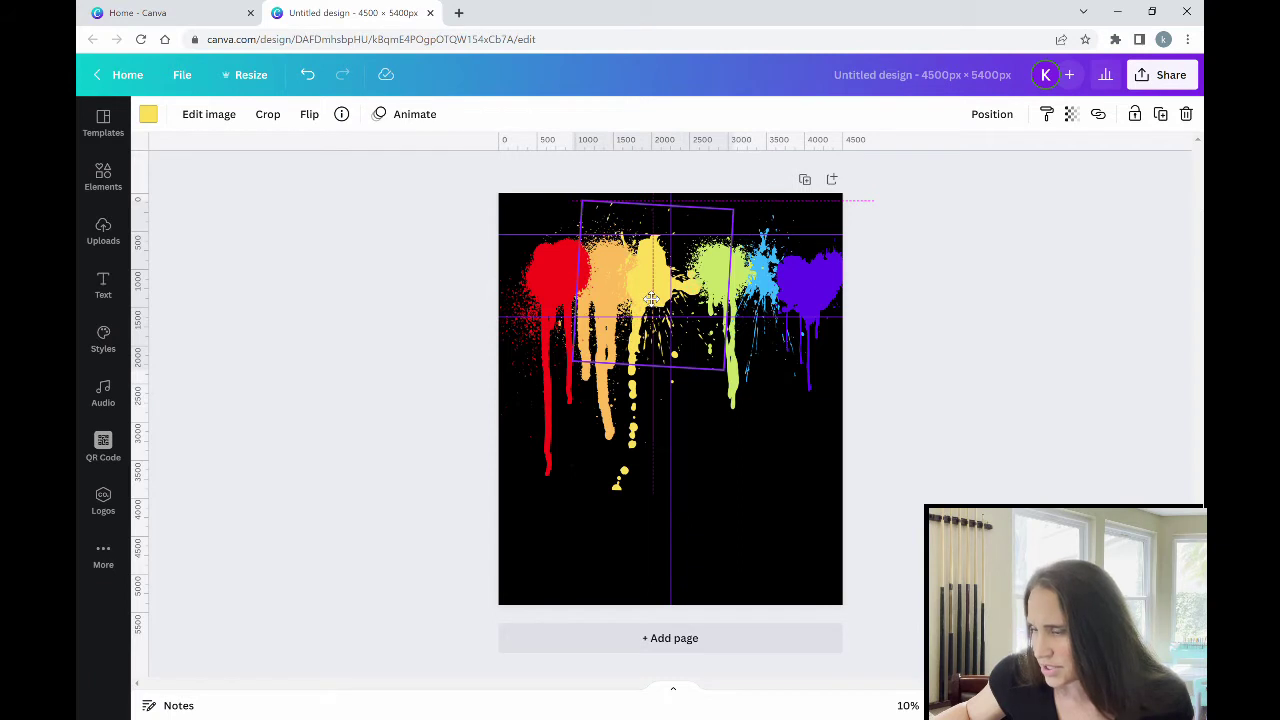
left_click_drag(651, 298, 651, 298)
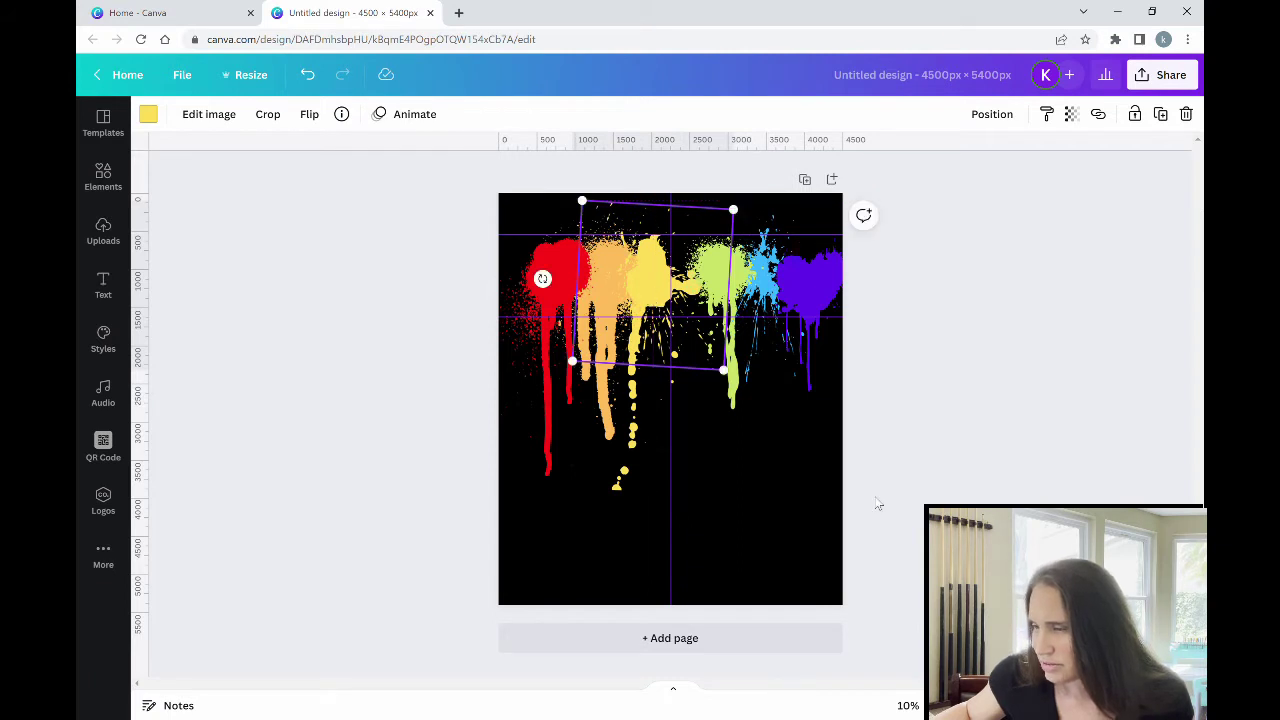
left_click(811, 530)
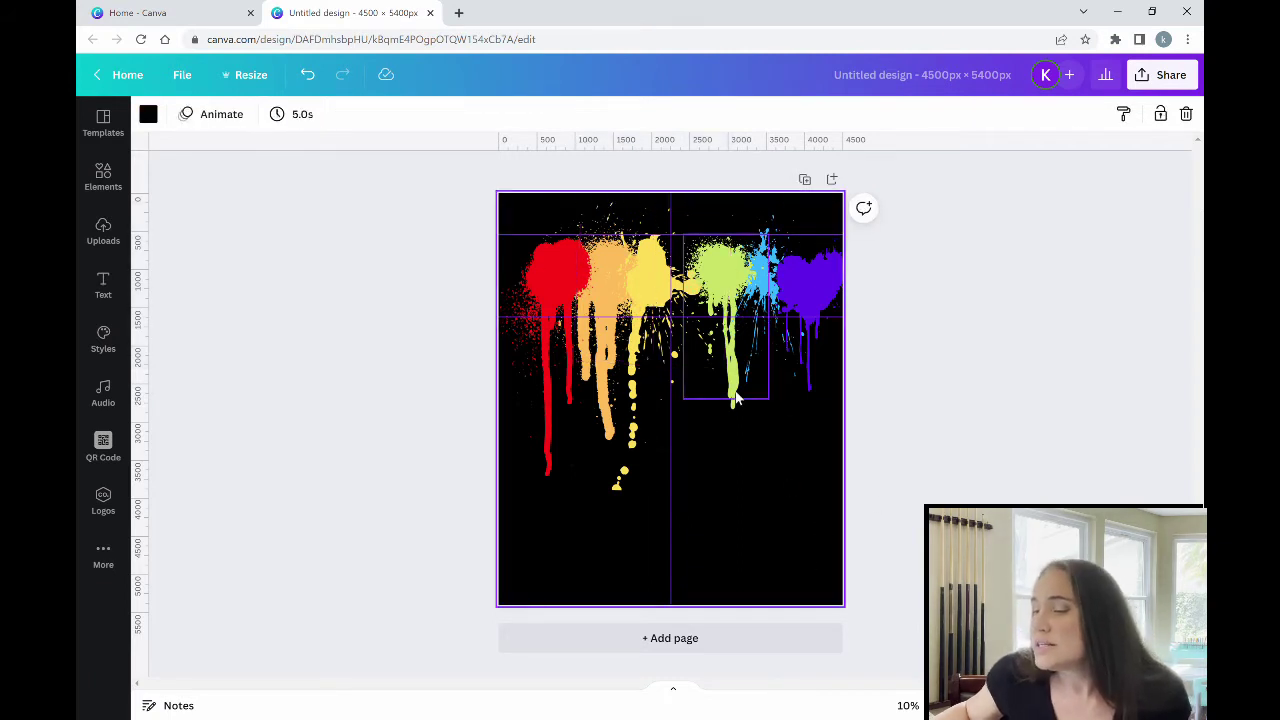
Send the green splash behind the yellow and centre its drip on the vertical guide.
mouse_move(735, 398)
left_mouse_down()
mouse_move(719, 397)
mouse_move(791, 474)
mouse_move(741, 423)
left_mouse_up()
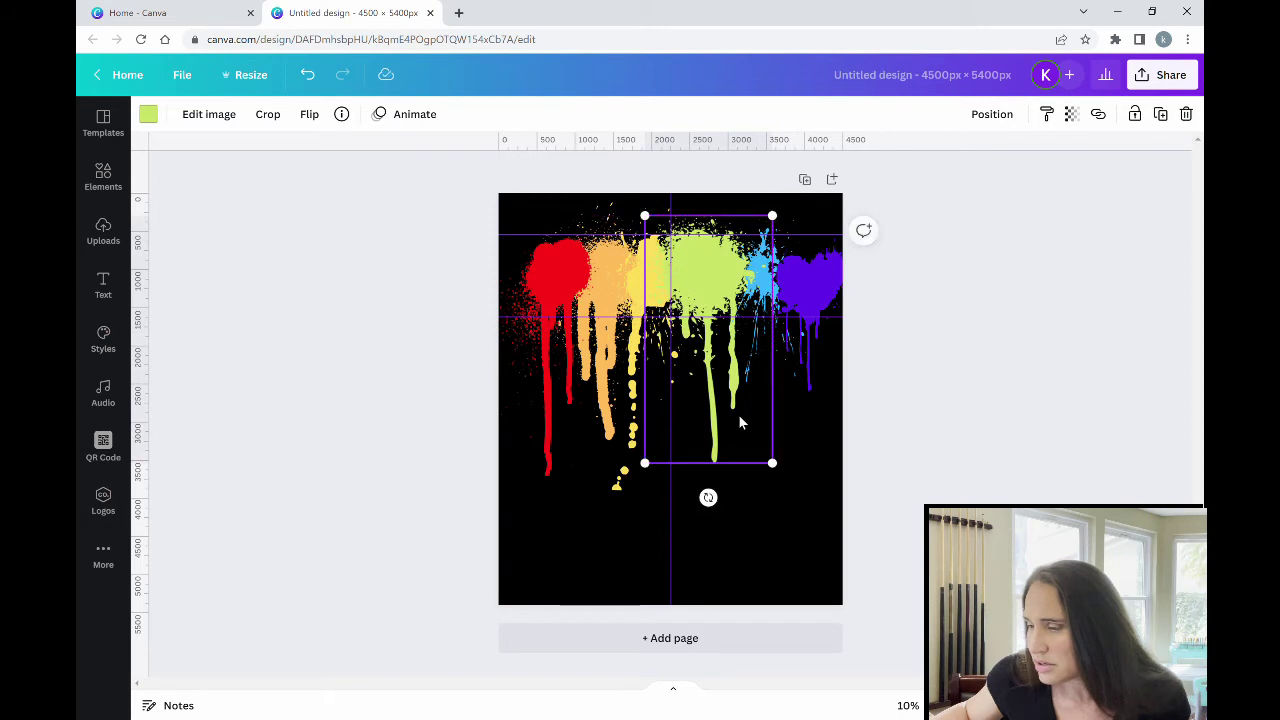
right_click(718, 443)
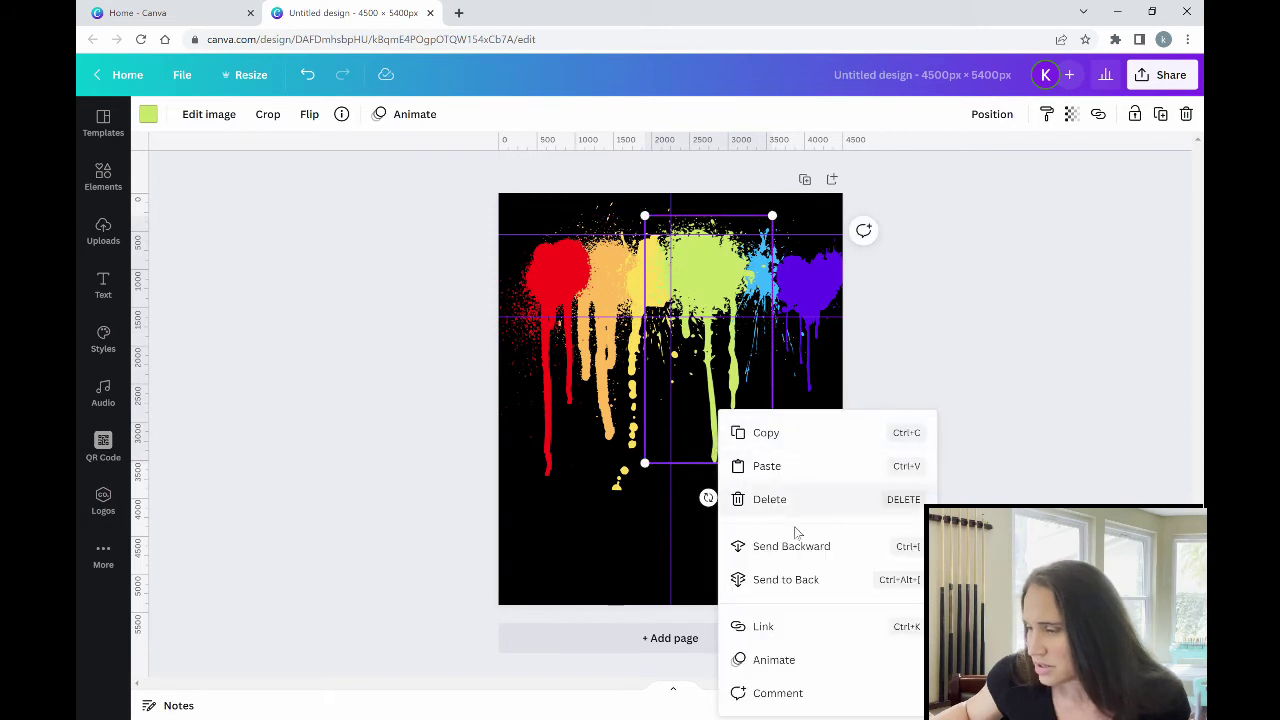
left_click(791, 577)
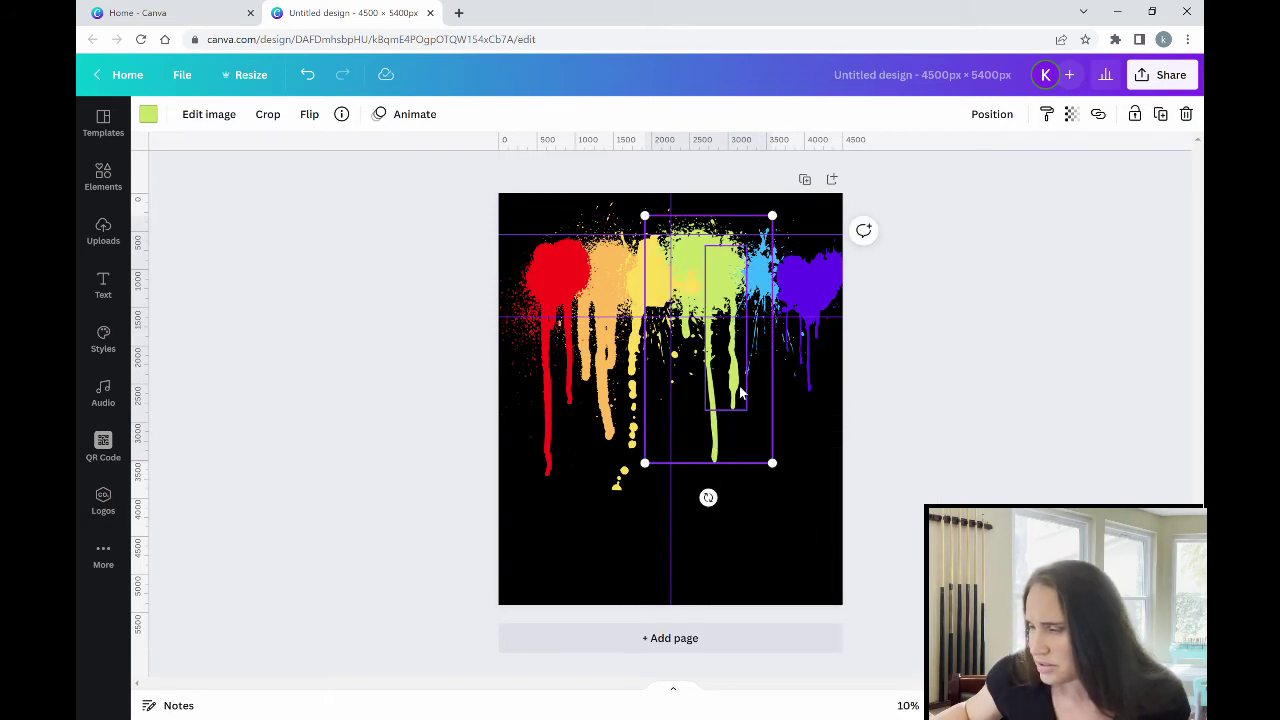
left_click_drag(756, 420, 709, 403)
left_click(806, 480)
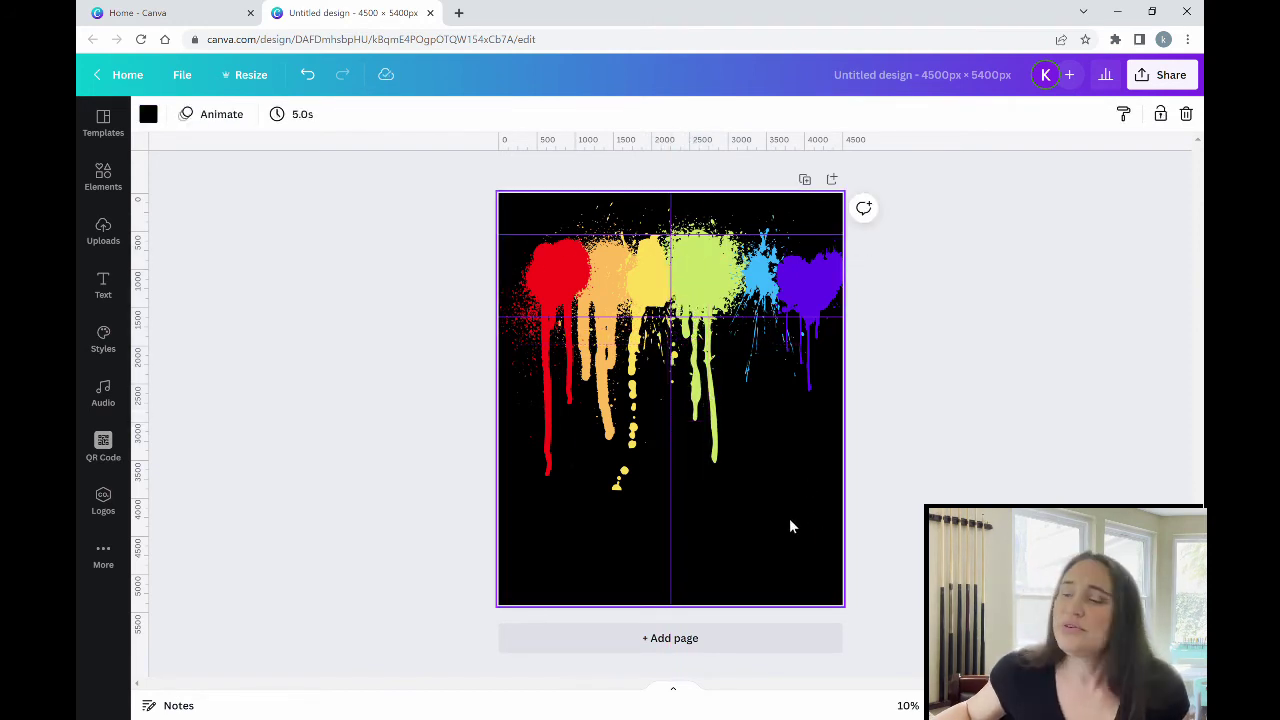
Stretch the blue splash downward and shift it up slightly.
left_click(753, 284)
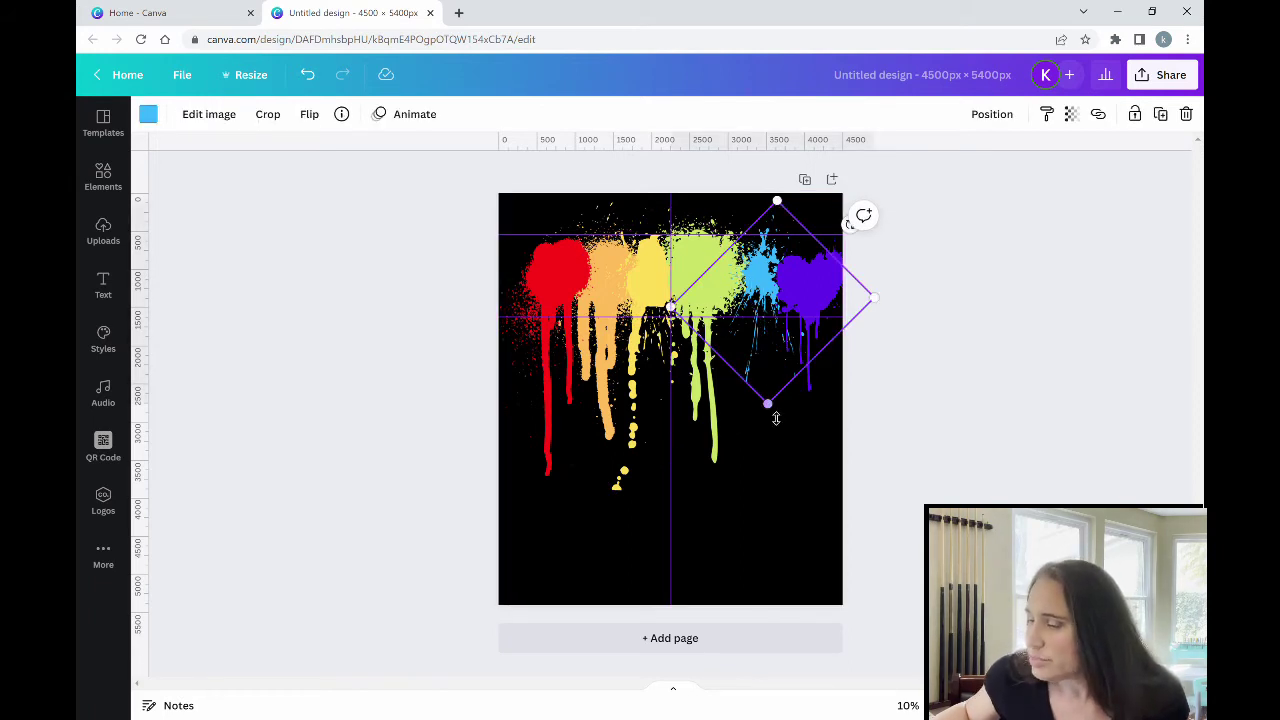
left_click_drag(776, 418, 780, 491)
left_click(781, 366)
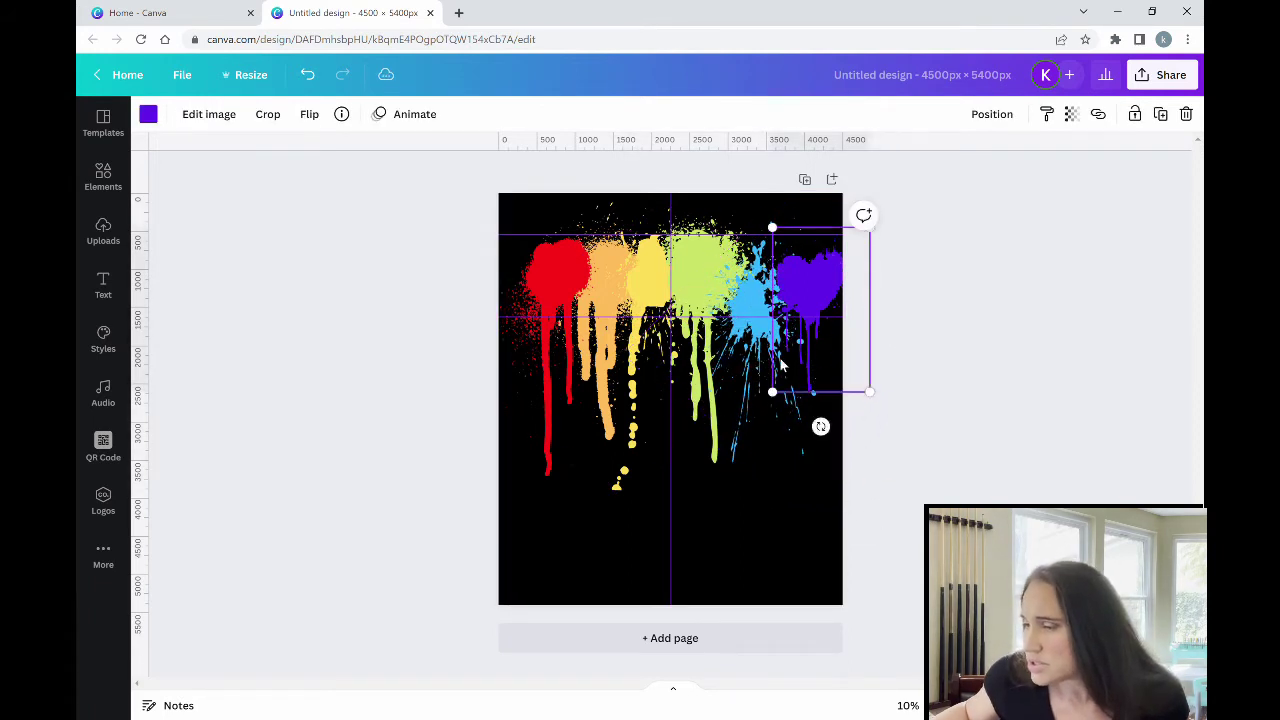
left_click_drag(770, 438, 764, 405)
left_click(944, 432)
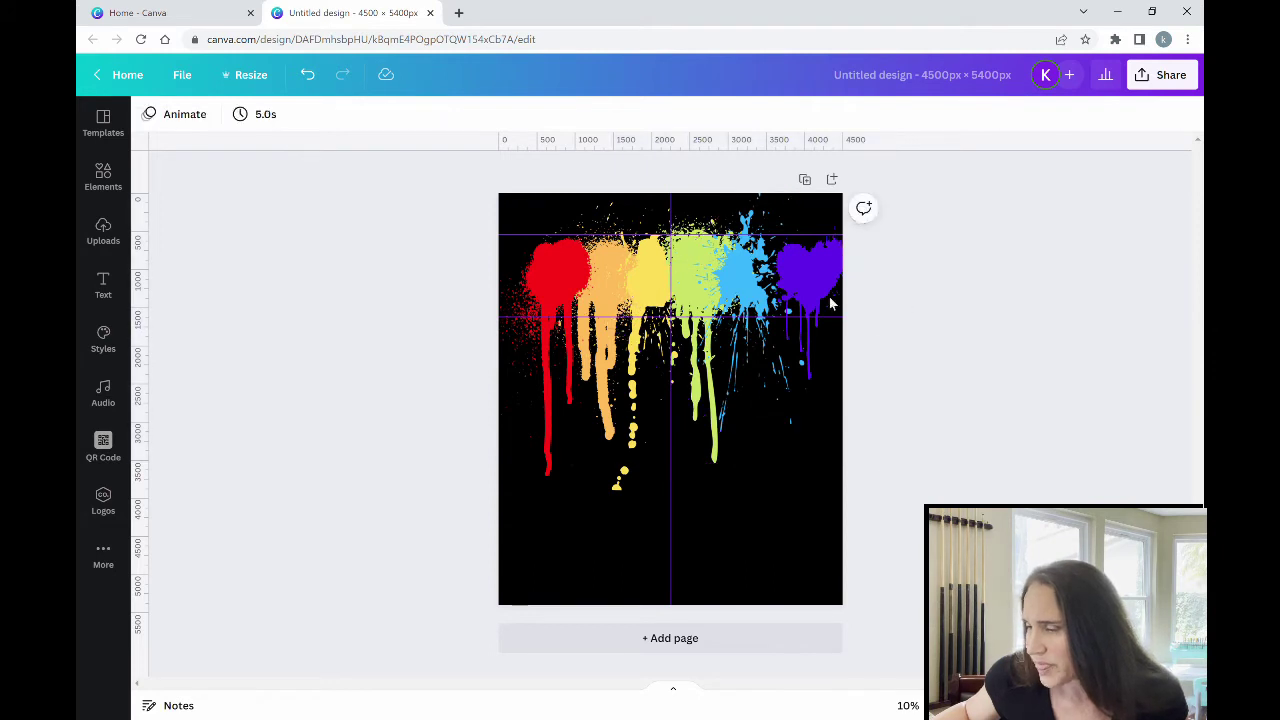
Enlarge and reposition the purple heart splash, sending it behind the blue one.
left_click_drag(822, 273, 808, 282)
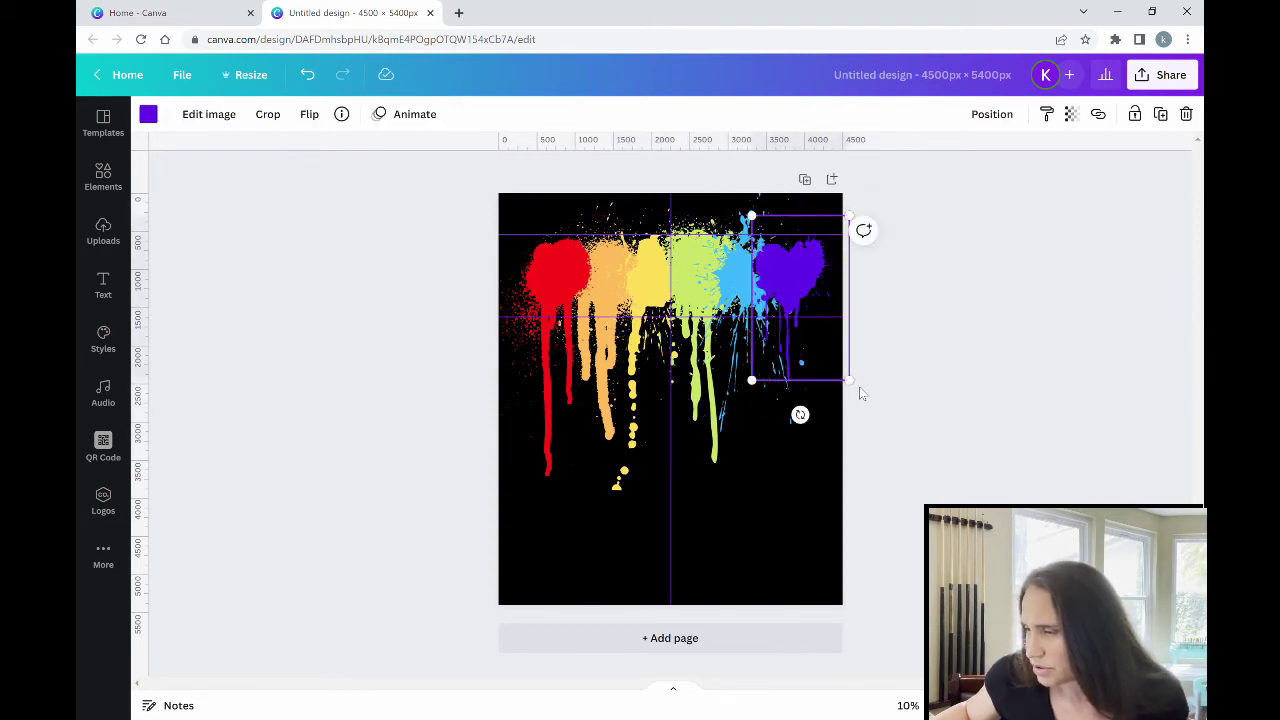
left_click_drag(752, 381, 722, 428)
left_click_drag(776, 345, 801, 340)
left_click(968, 429)
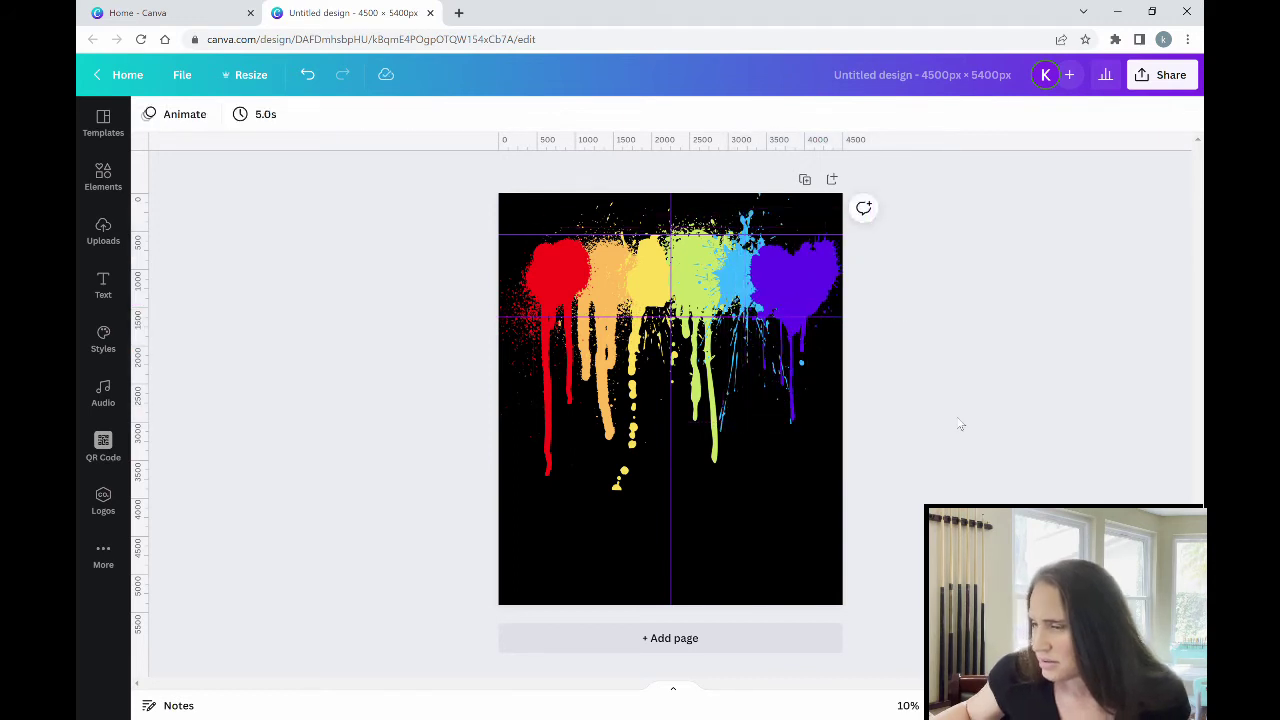
right_click(804, 288)
left_click(870, 456)
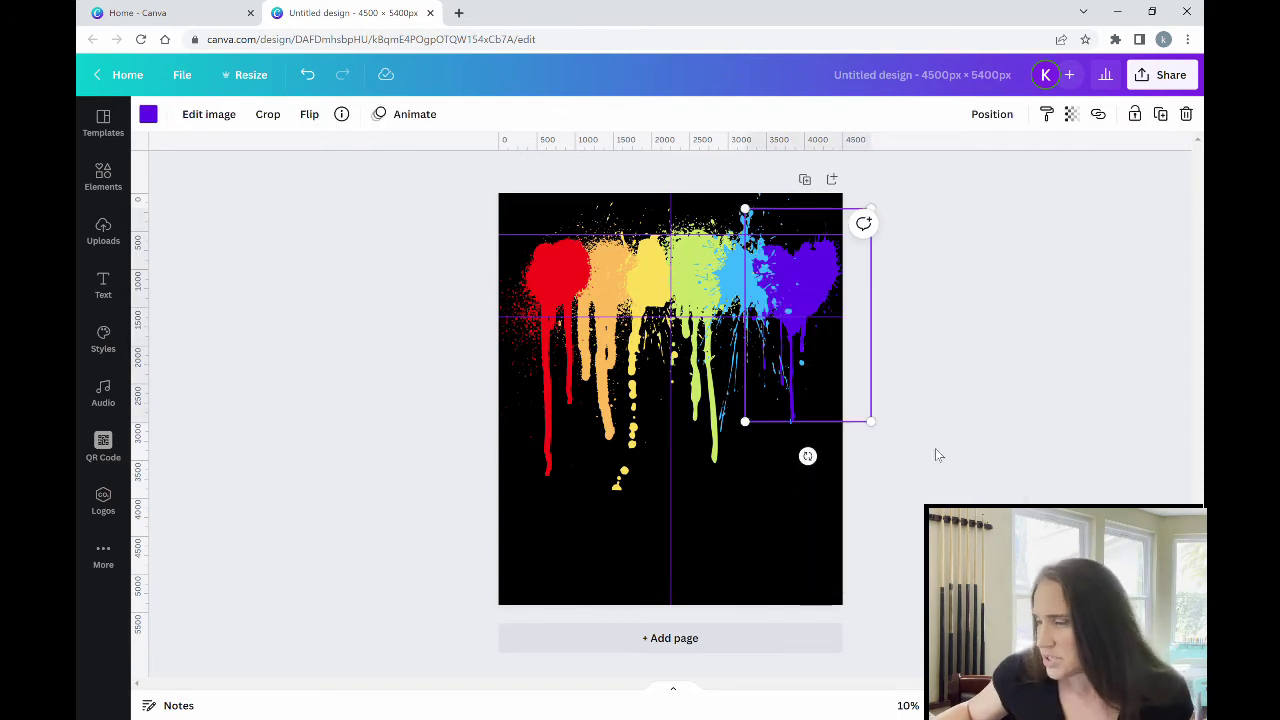
left_click(952, 441)
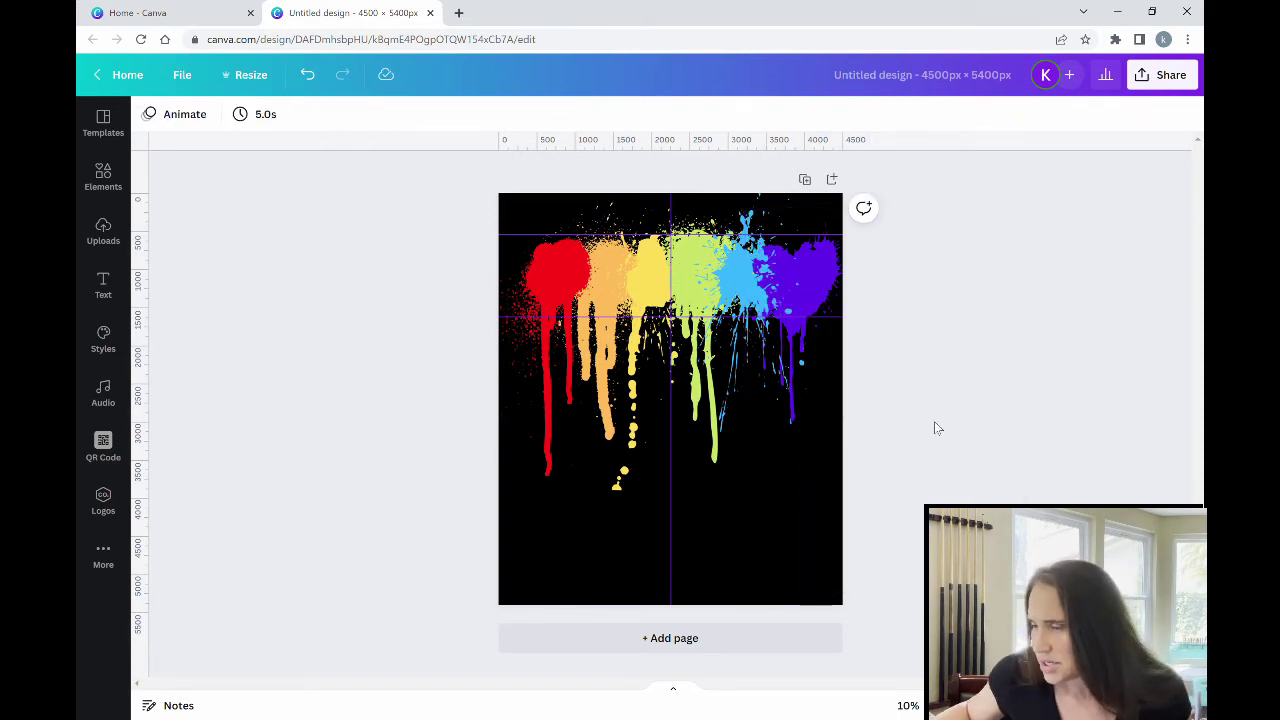
left_click_drag(807, 348, 821, 353)
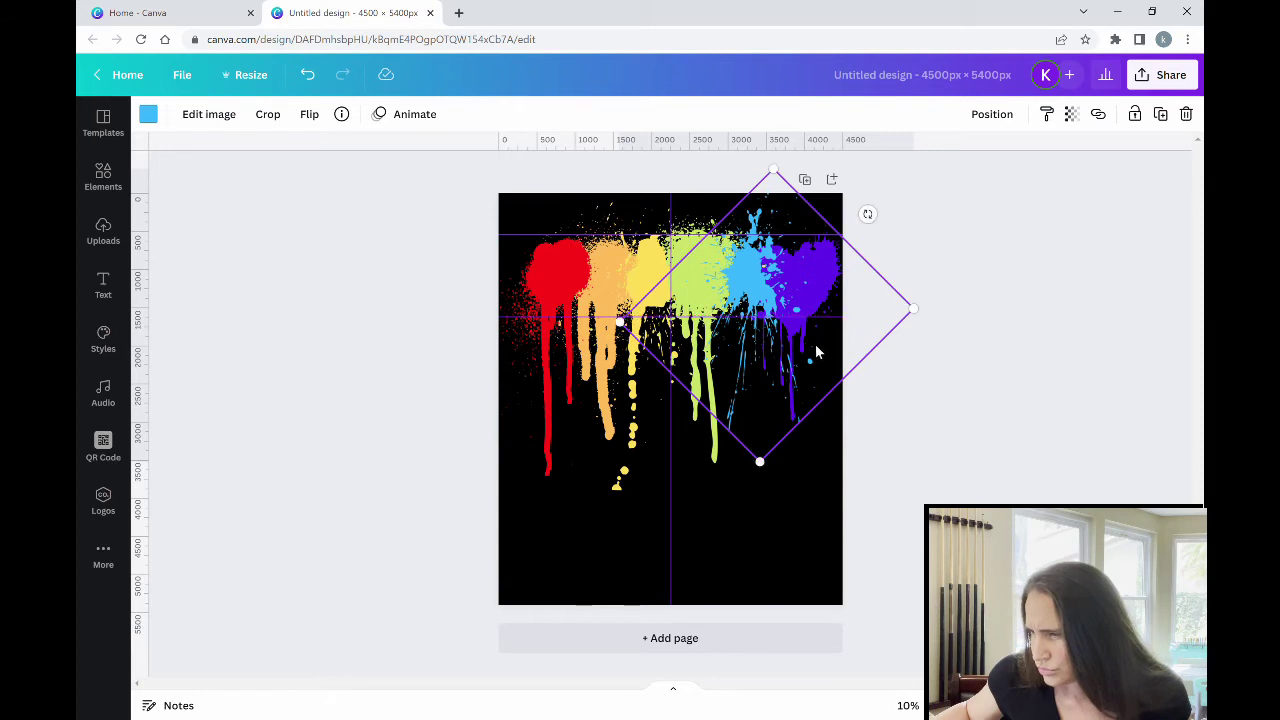
Fine-tune the blue and purple splash position by a few pixels.
left_click(835, 420)
left_click_drag(840, 418, 843, 419)
left_click(928, 435)
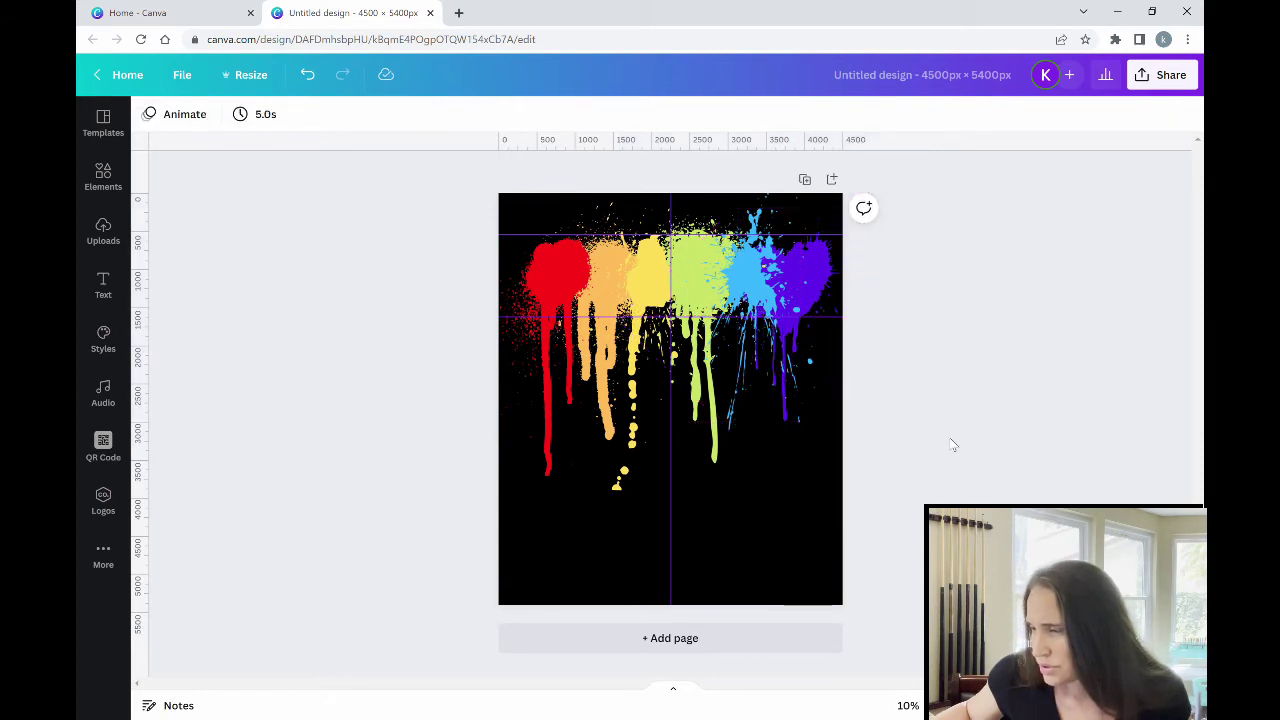
left_click(832, 404)
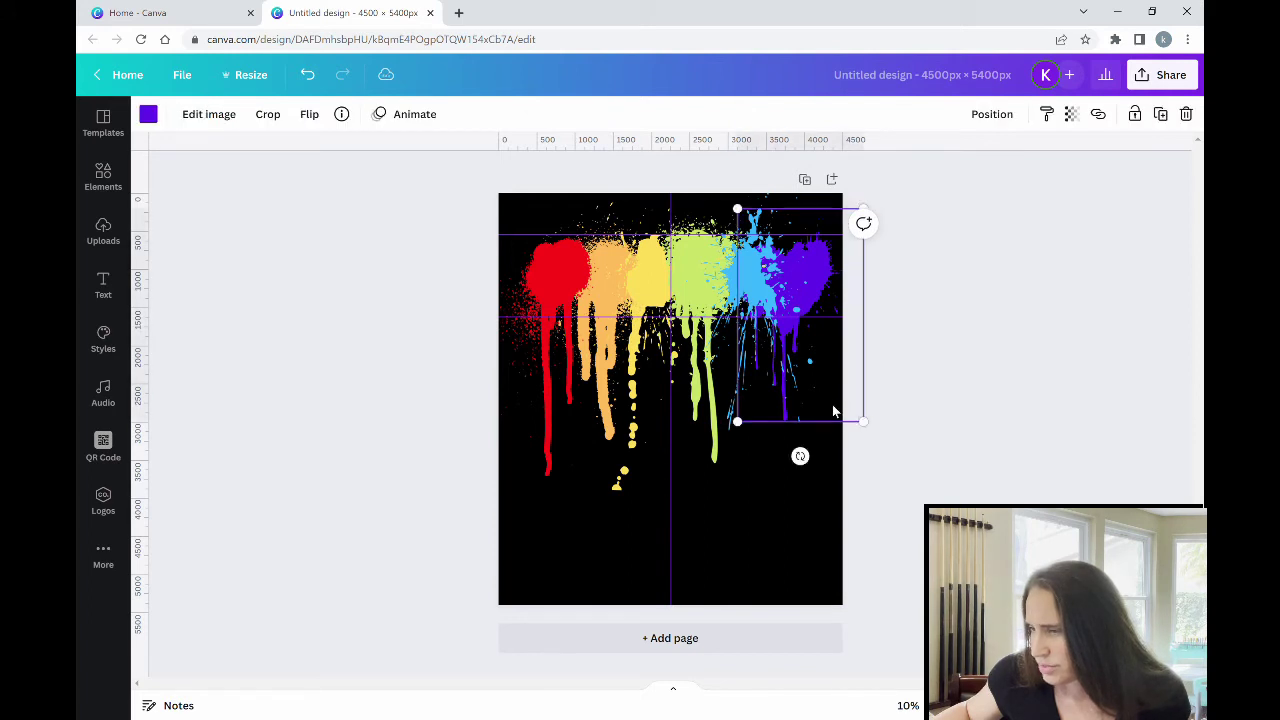
left_click(955, 459)
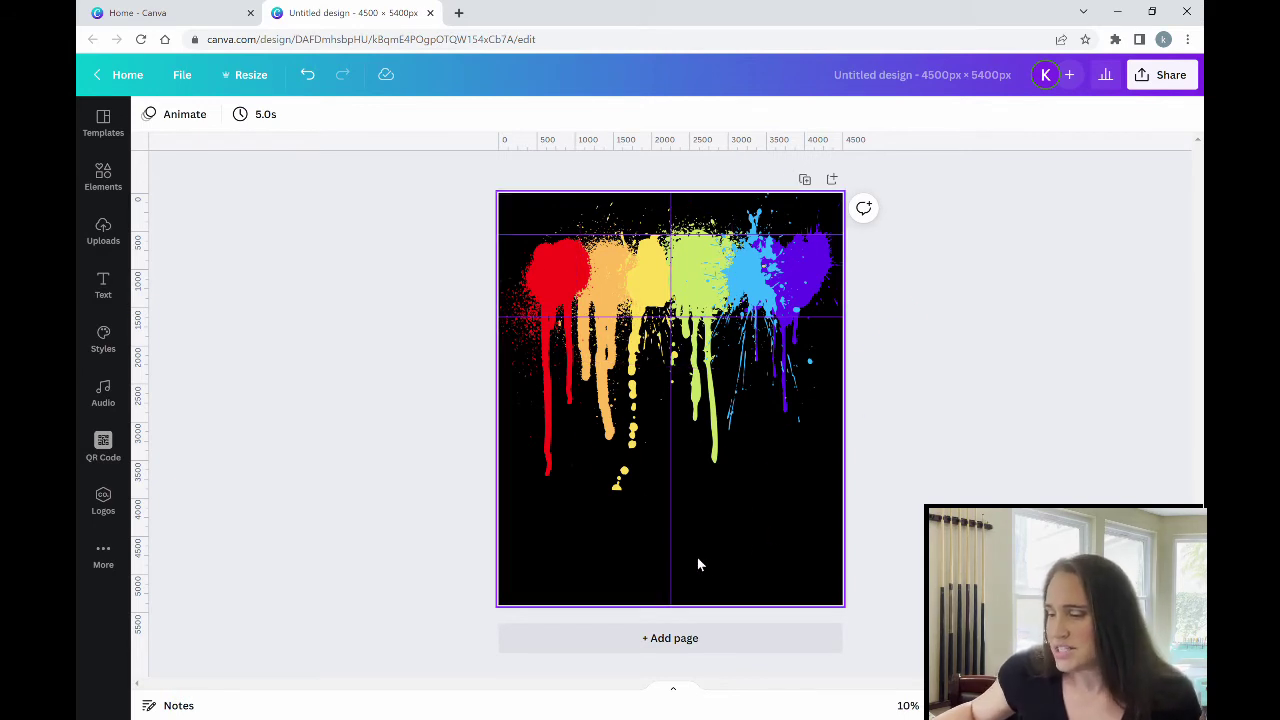
Remove the vertical and both horizontal guides, then marquee-select all the splash elements.
left_click_drag(675, 563, 200, 529)
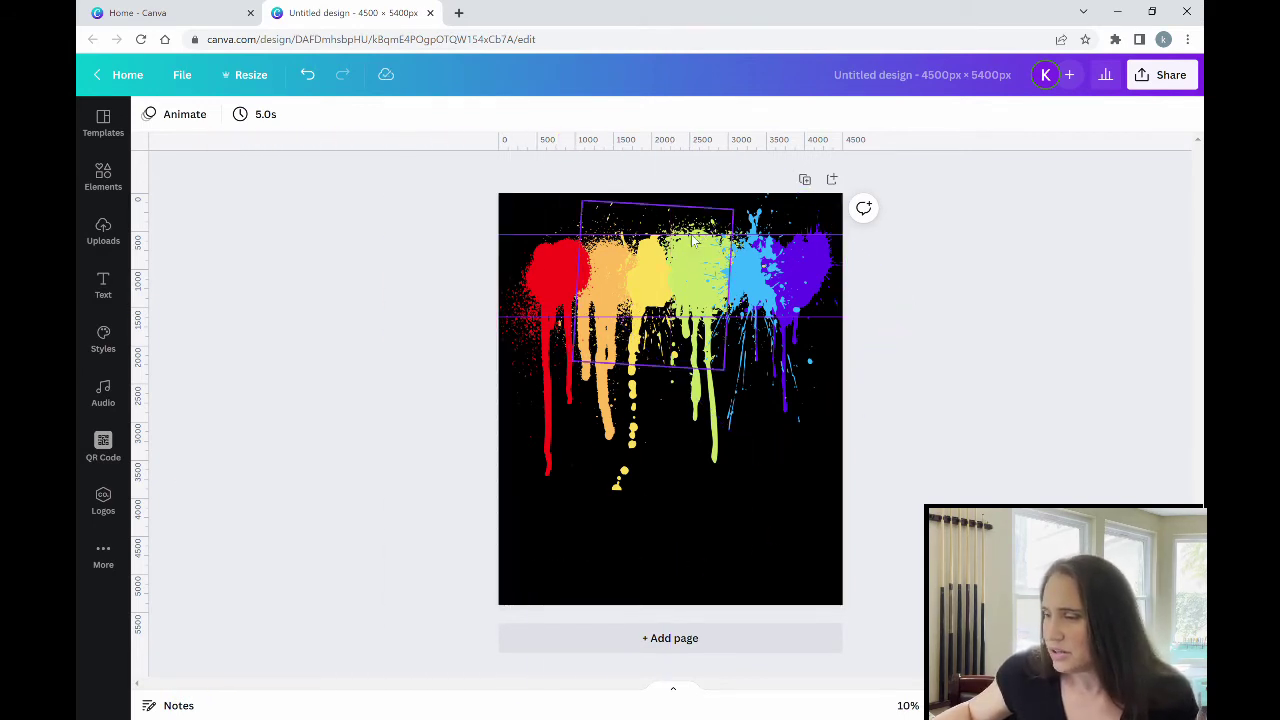
left_click_drag(741, 234, 792, 186)
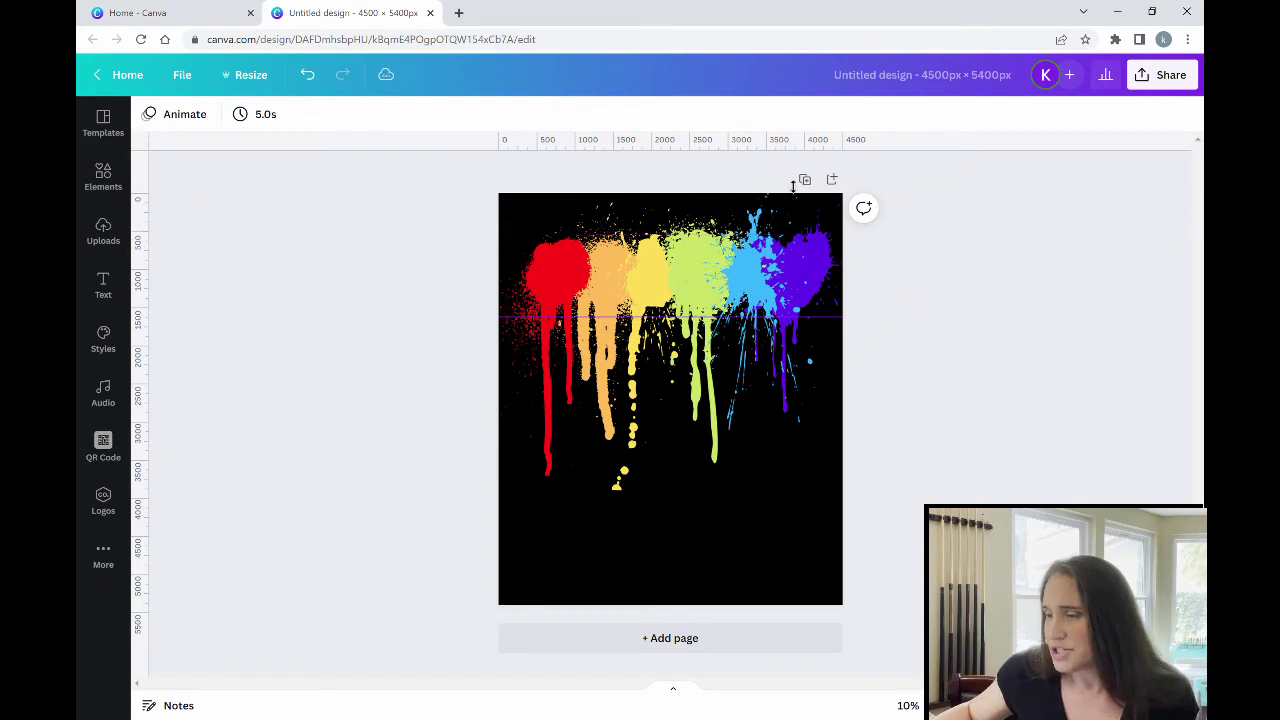
left_click_drag(828, 316, 788, 180)
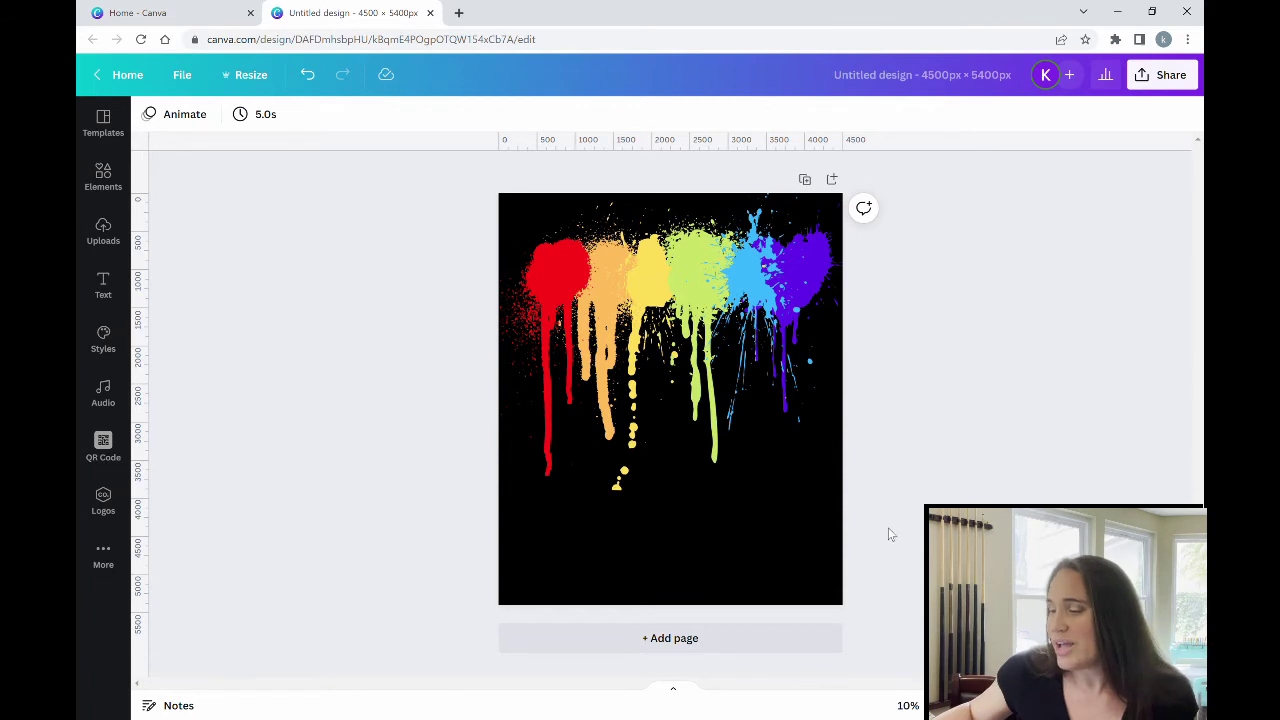
left_click_drag(840, 494, 467, 217)
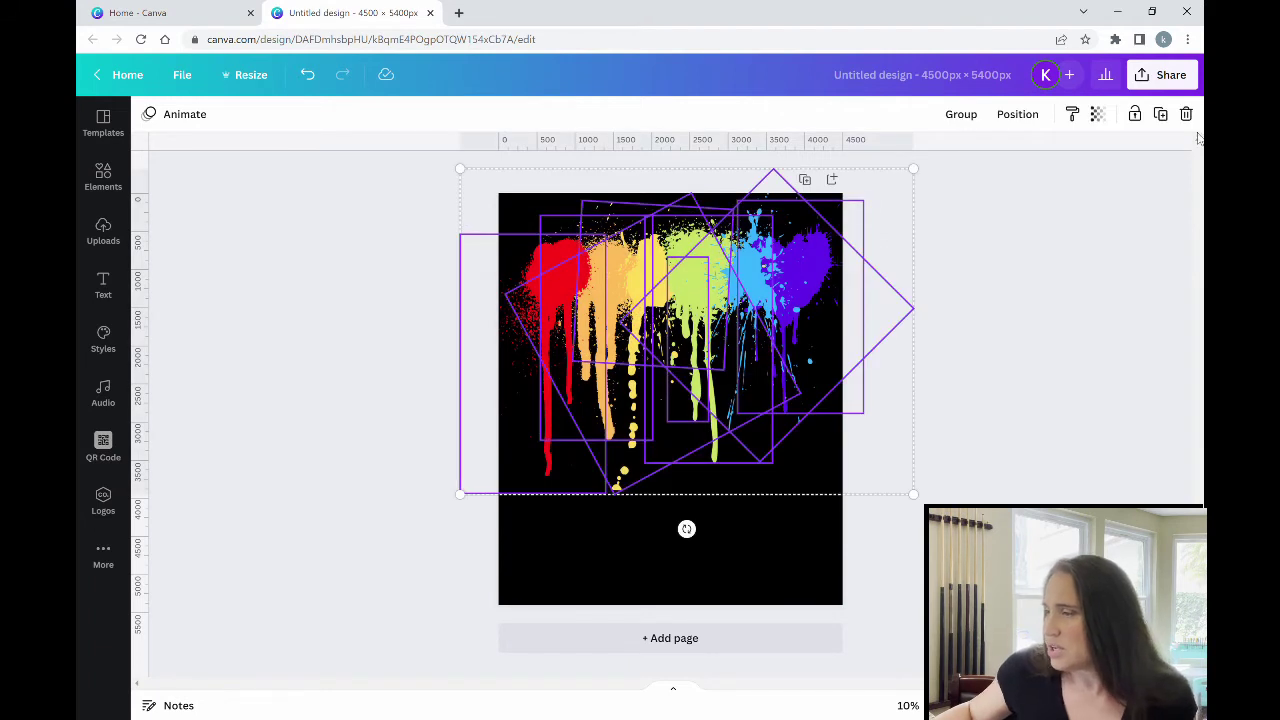
Group the selected rainbow splashes and nudge the group slightly right and down.
left_click(961, 115)
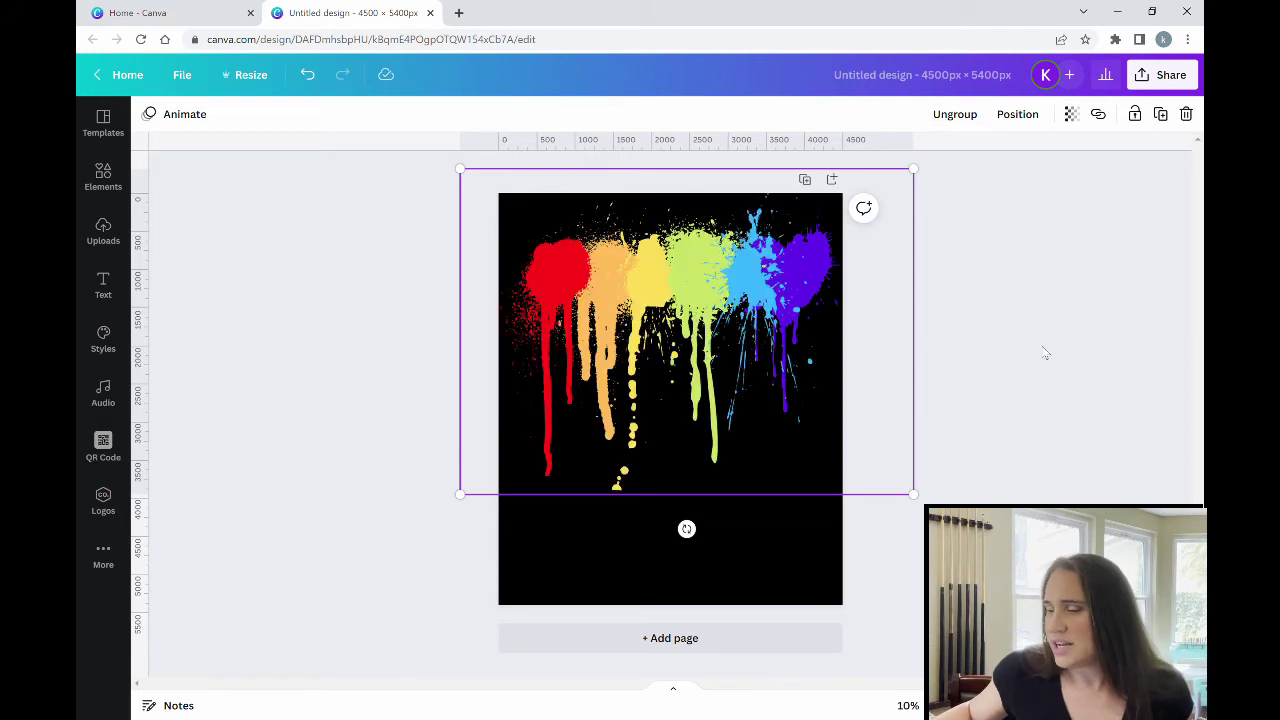
left_click(1021, 393)
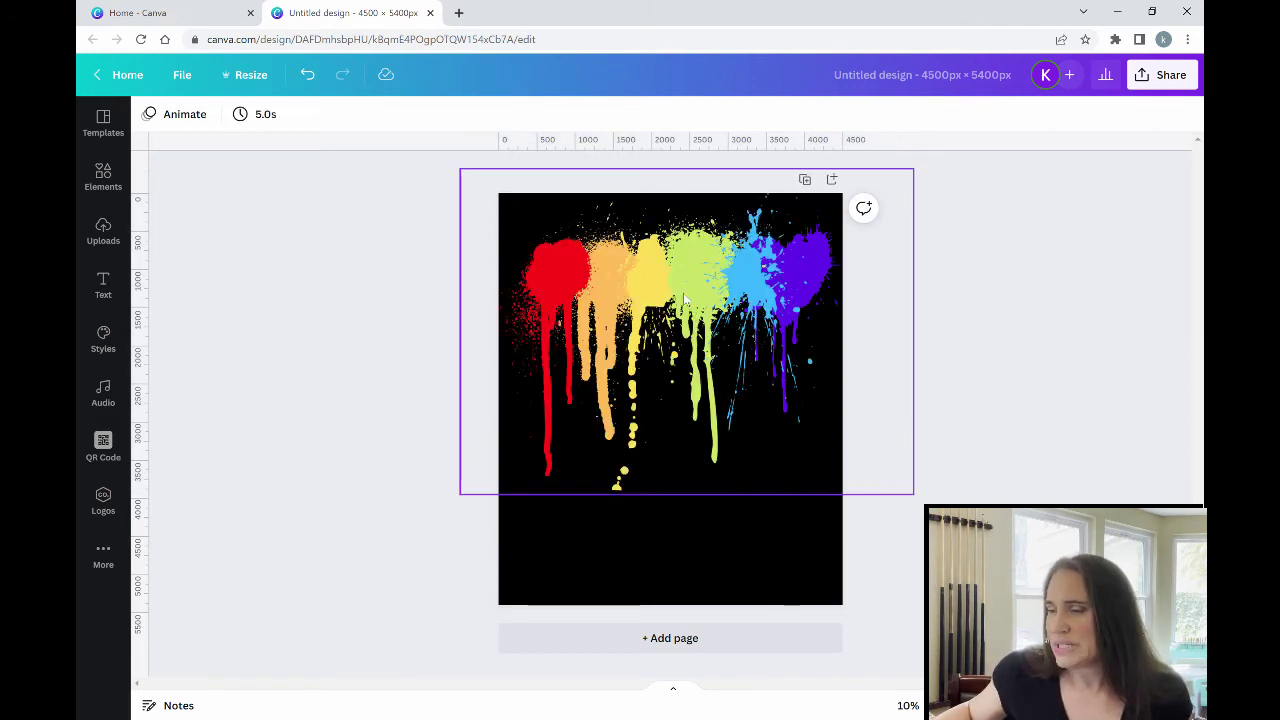
mouse_move(677, 250)
left_mouse_down()
mouse_move(662, 351)
mouse_move(514, 300)
mouse_move(805, 323)
mouse_move(708, 263)
mouse_move(680, 262)
mouse_move(685, 250)
mouse_move(684, 282)
mouse_move(682, 259)
left_mouse_up()
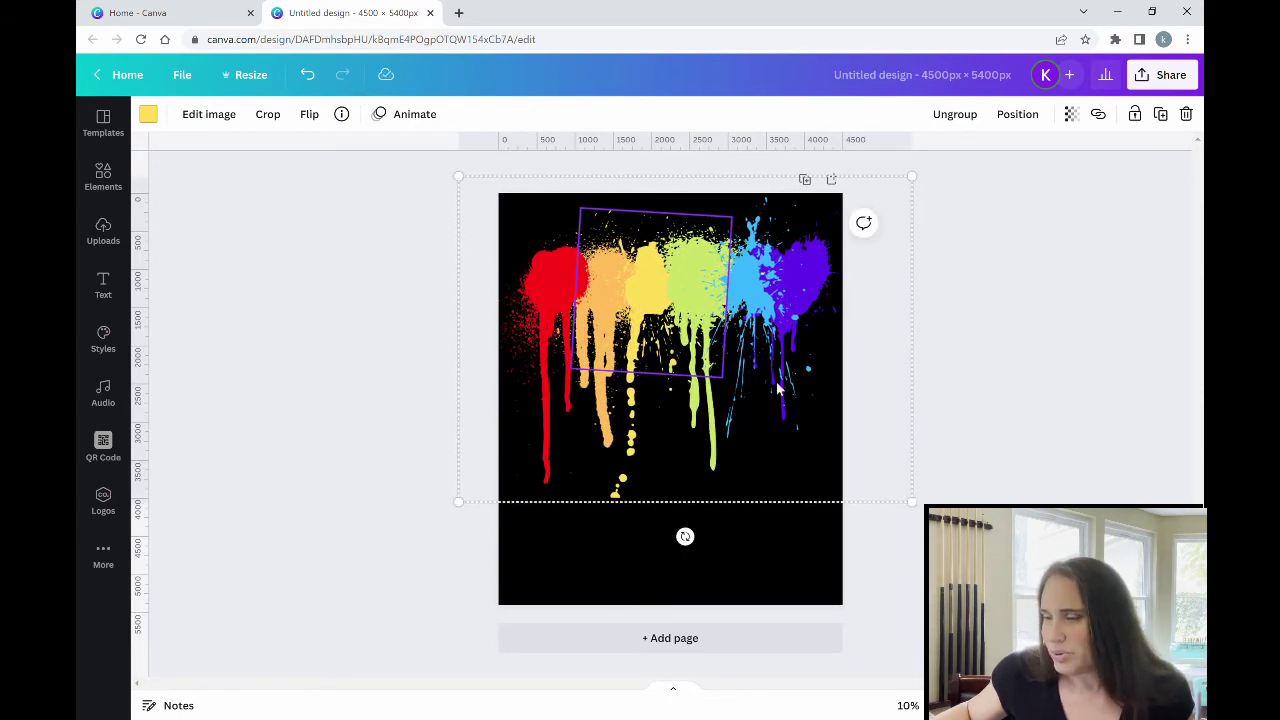
left_click(1090, 439)
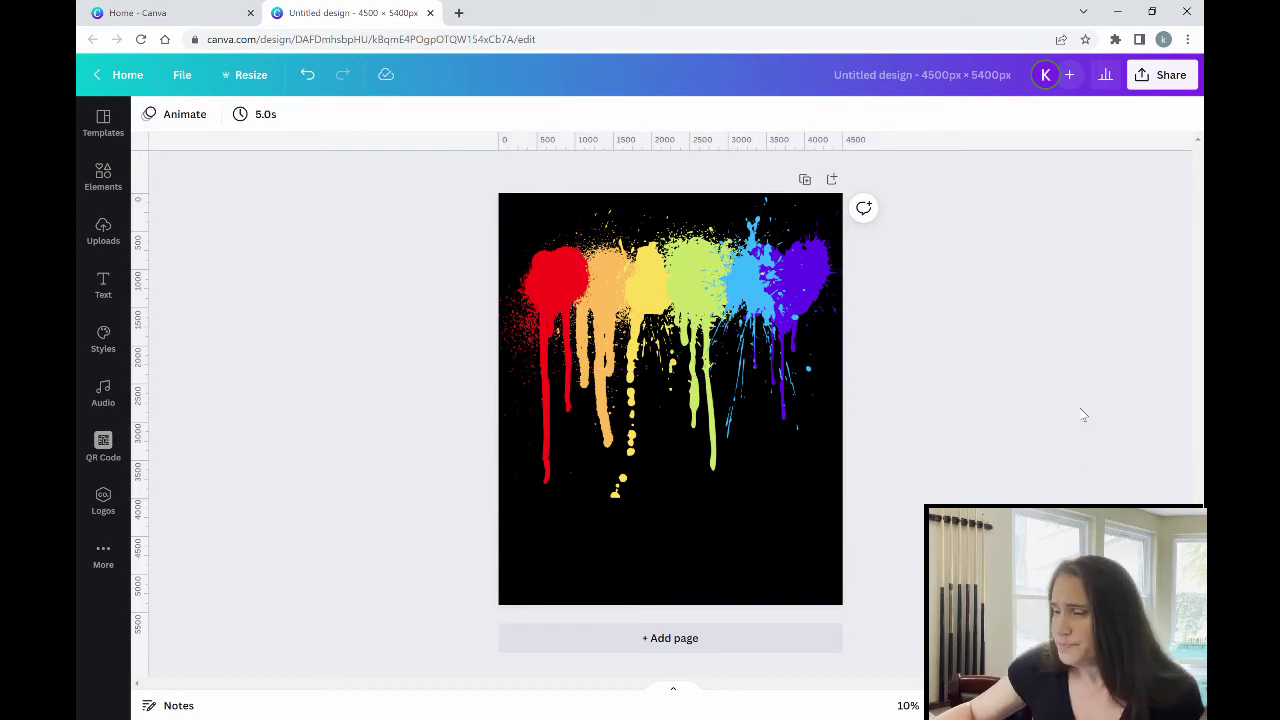
left_click(613, 362)
left_click_drag(685, 537, 785, 519)
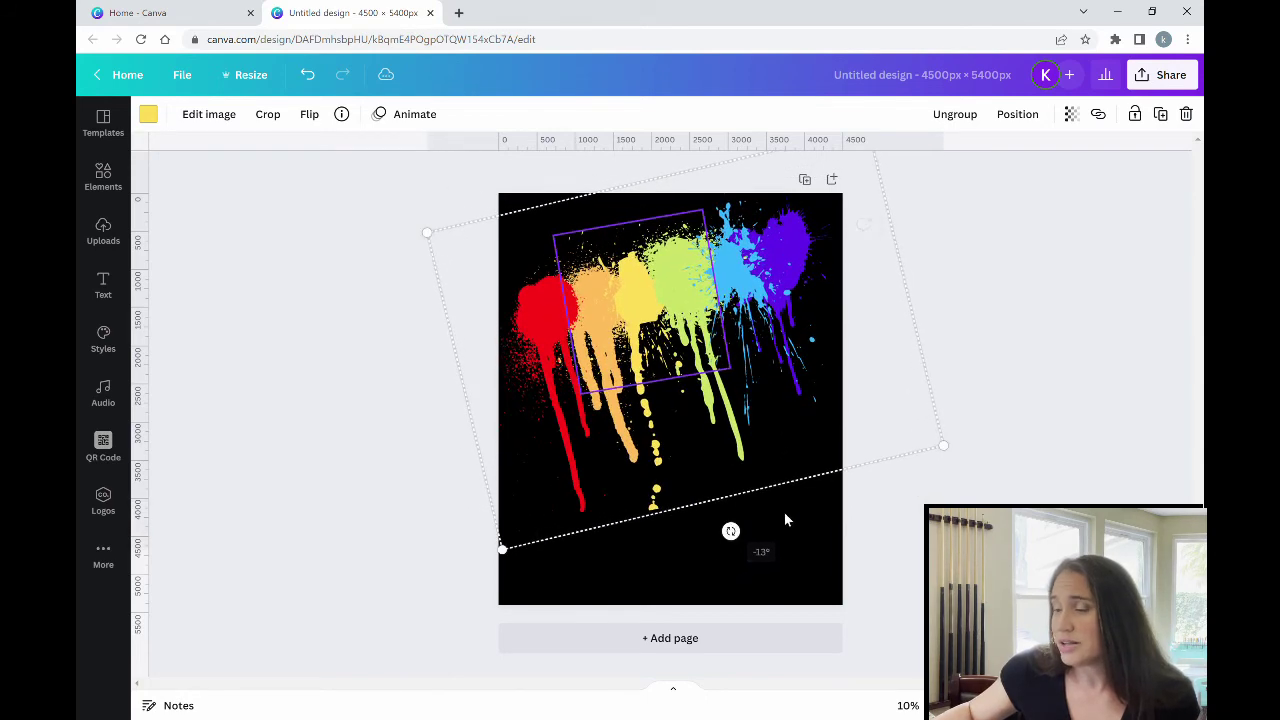
left_click(898, 542)
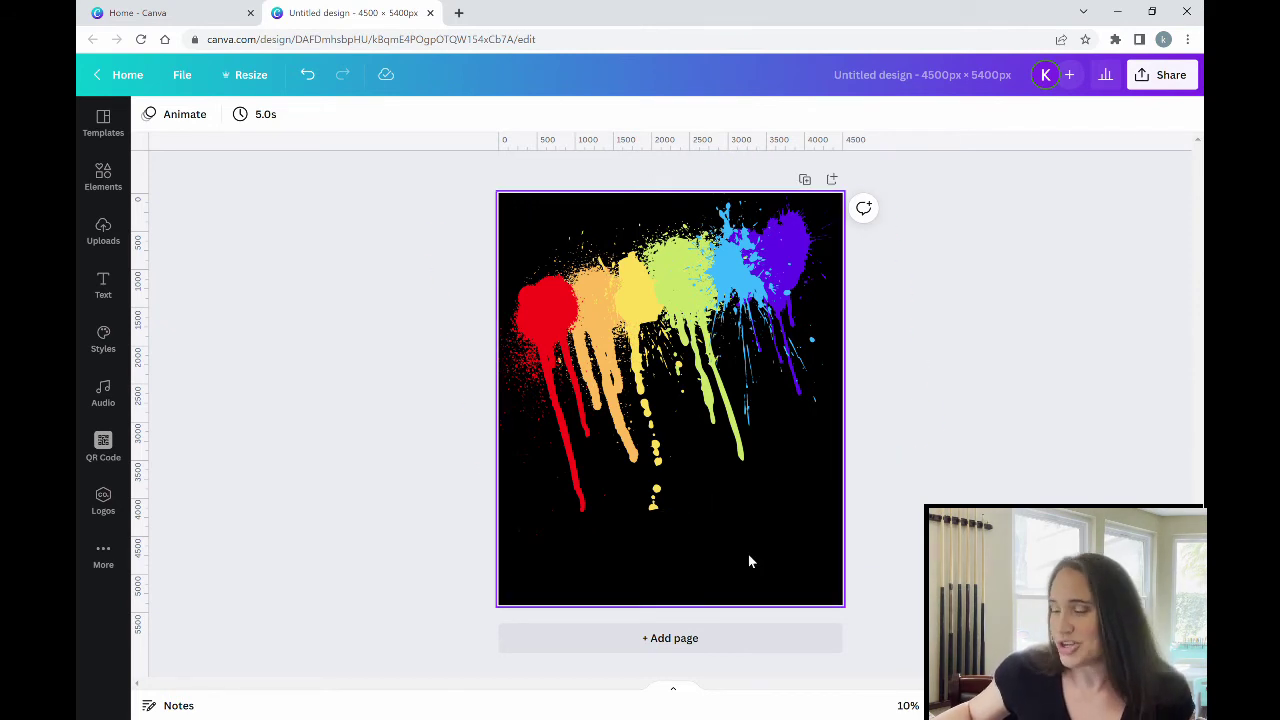
left_click(690, 386)
left_click_drag(730, 531, 773, 575)
left_click(773, 574)
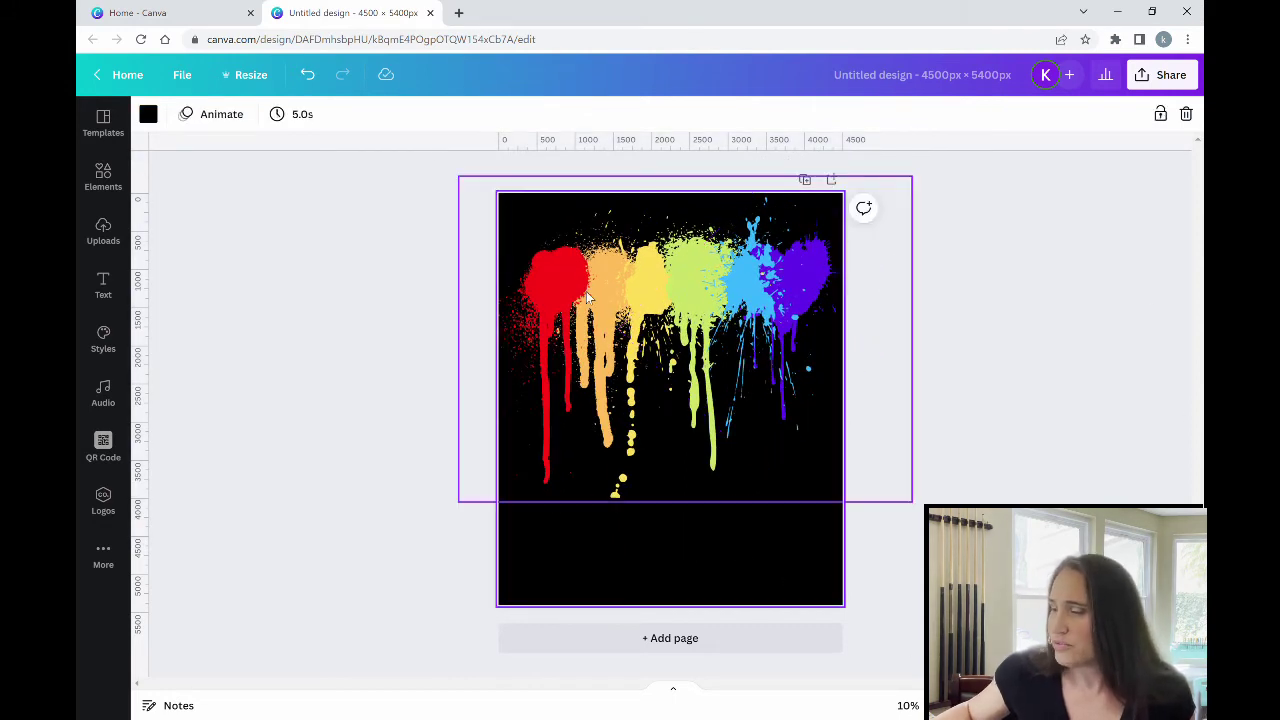
left_click(665, 321)
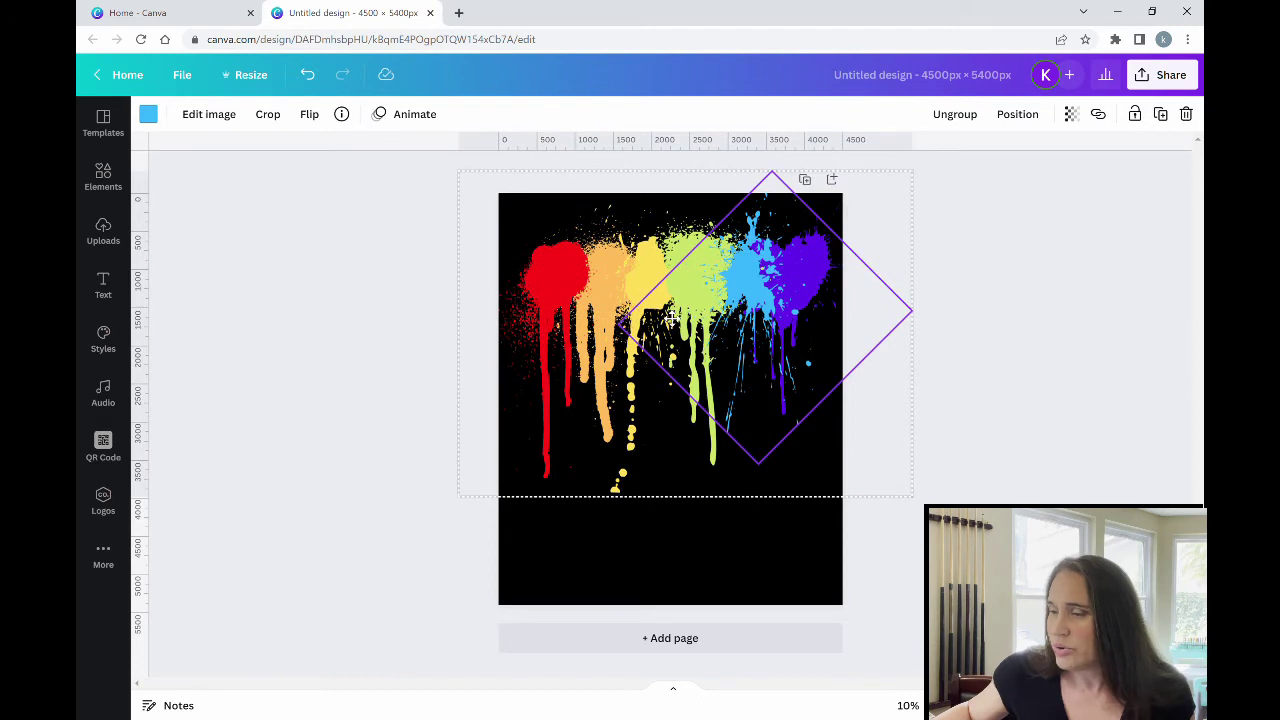
Ungroup the rainbow splatter group so each colour splash is a separate element.
left_click(1019, 401)
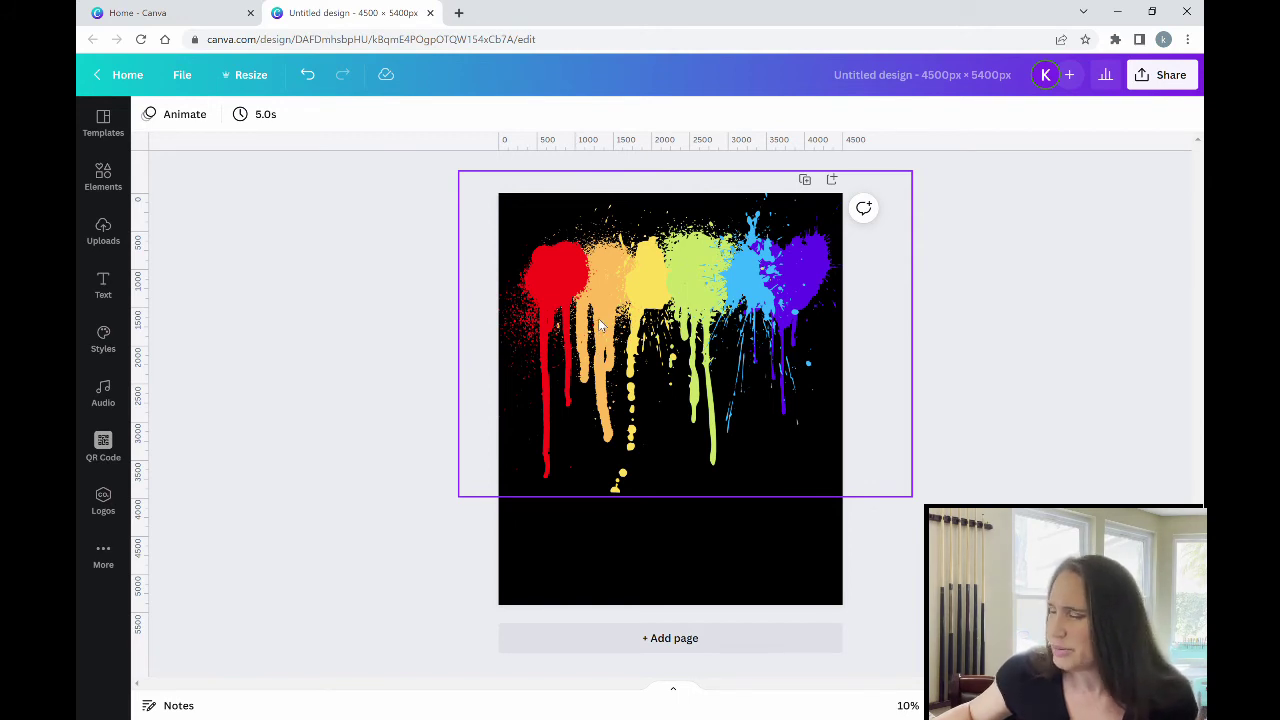
left_click(680, 333)
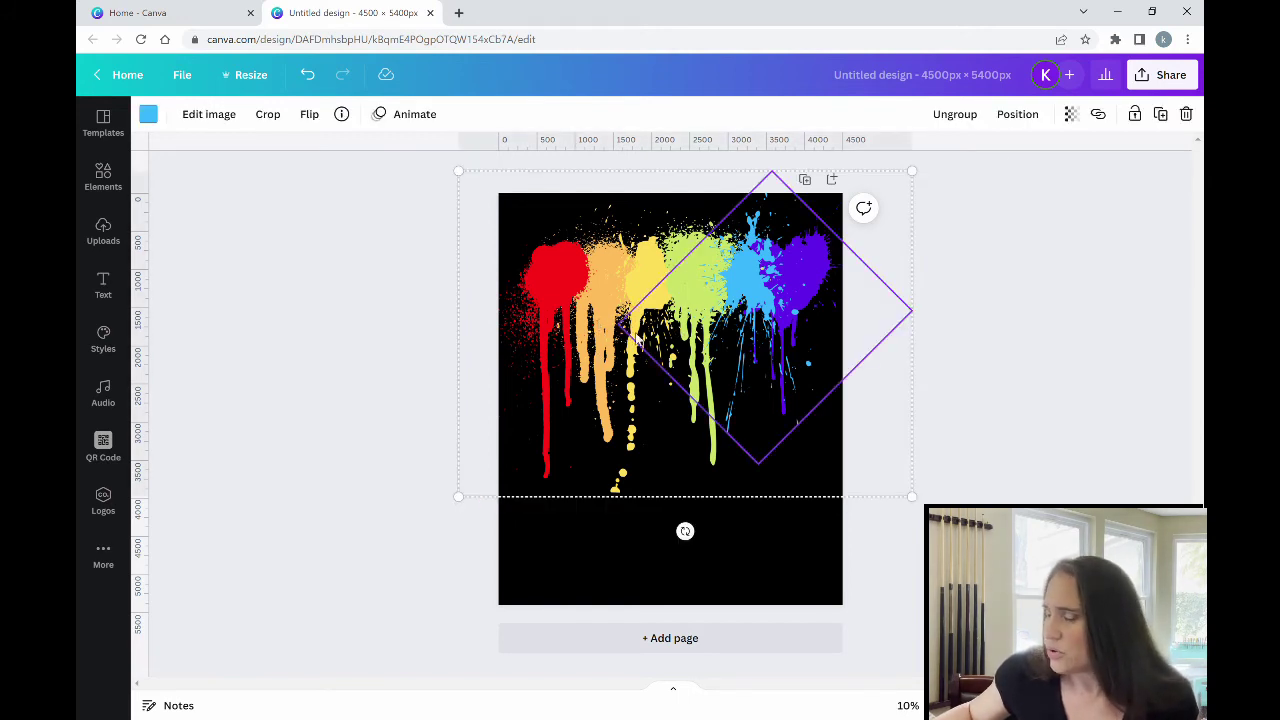
left_click(970, 119)
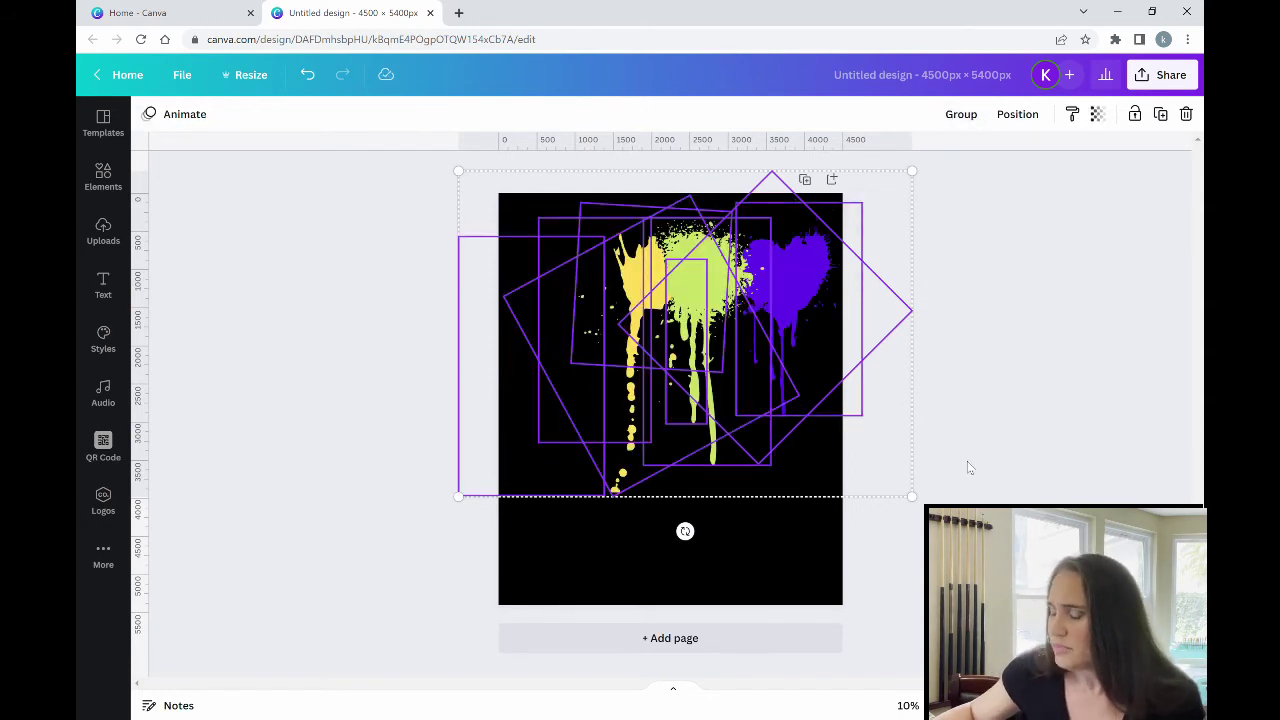
left_click(975, 425)
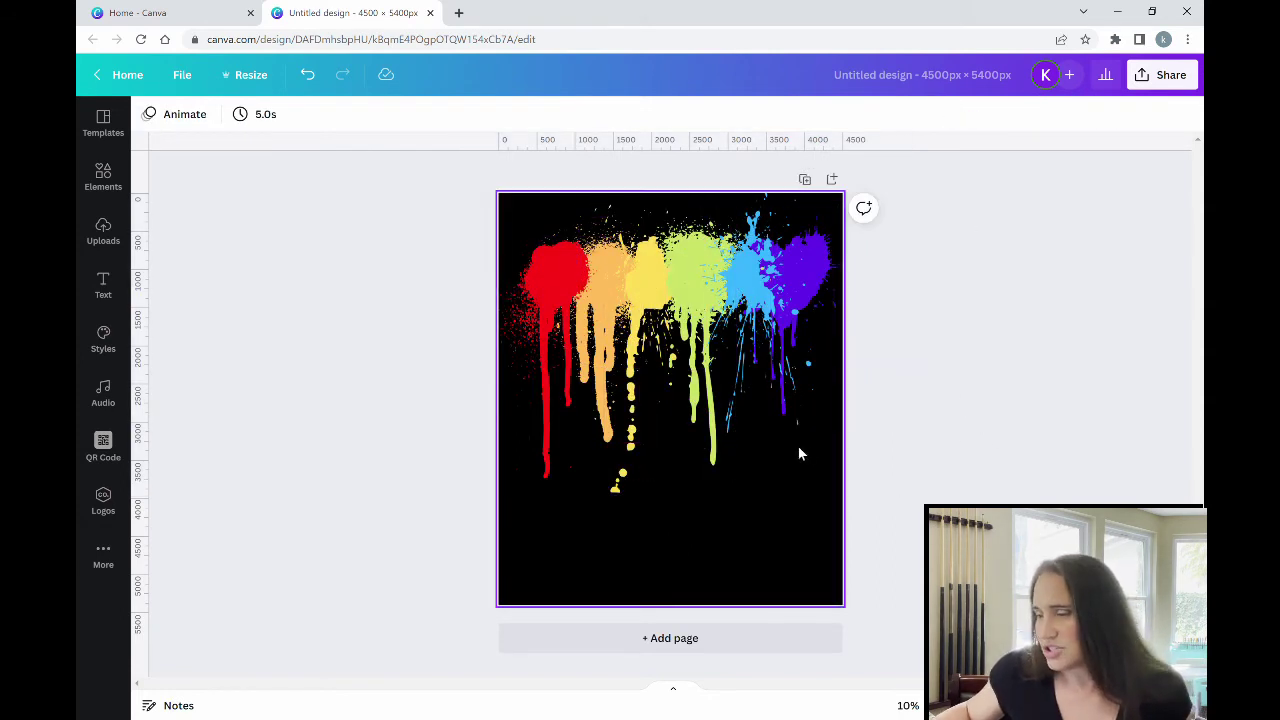
Recolour the yellow-green paint splash to a brighter, stronger green, #72DB47.
left_click(720, 446)
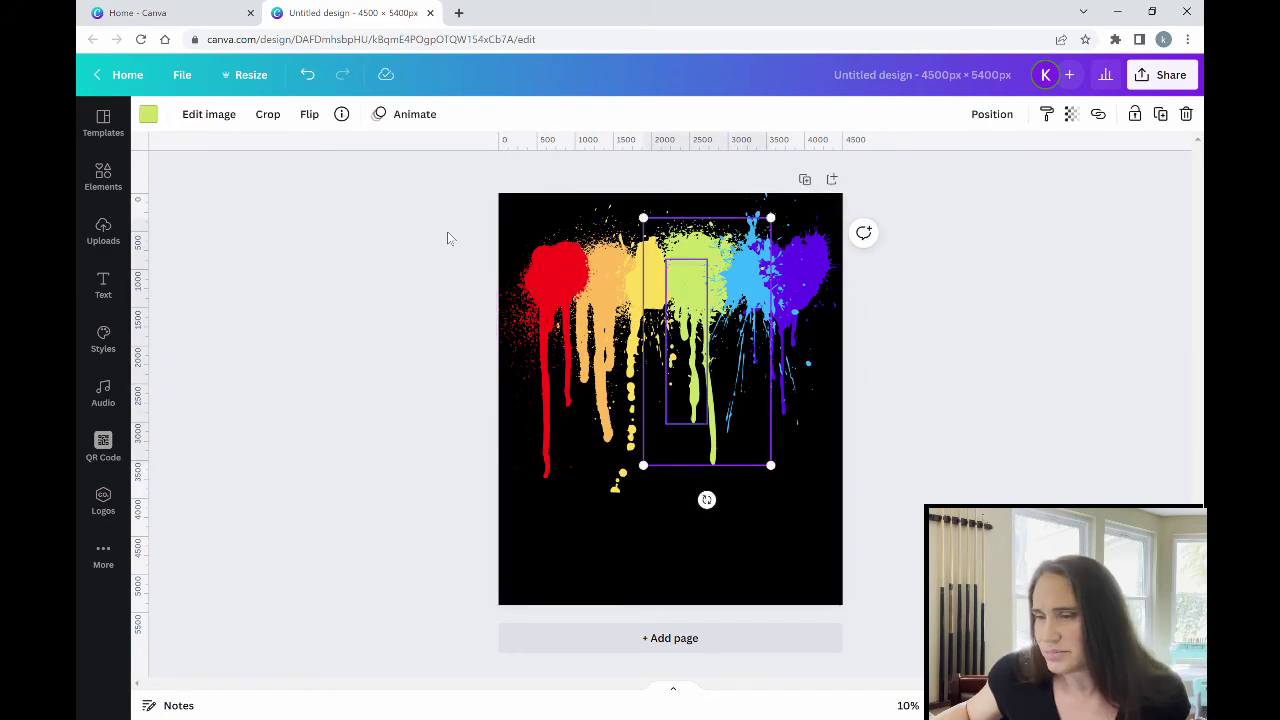
left_click(148, 114)
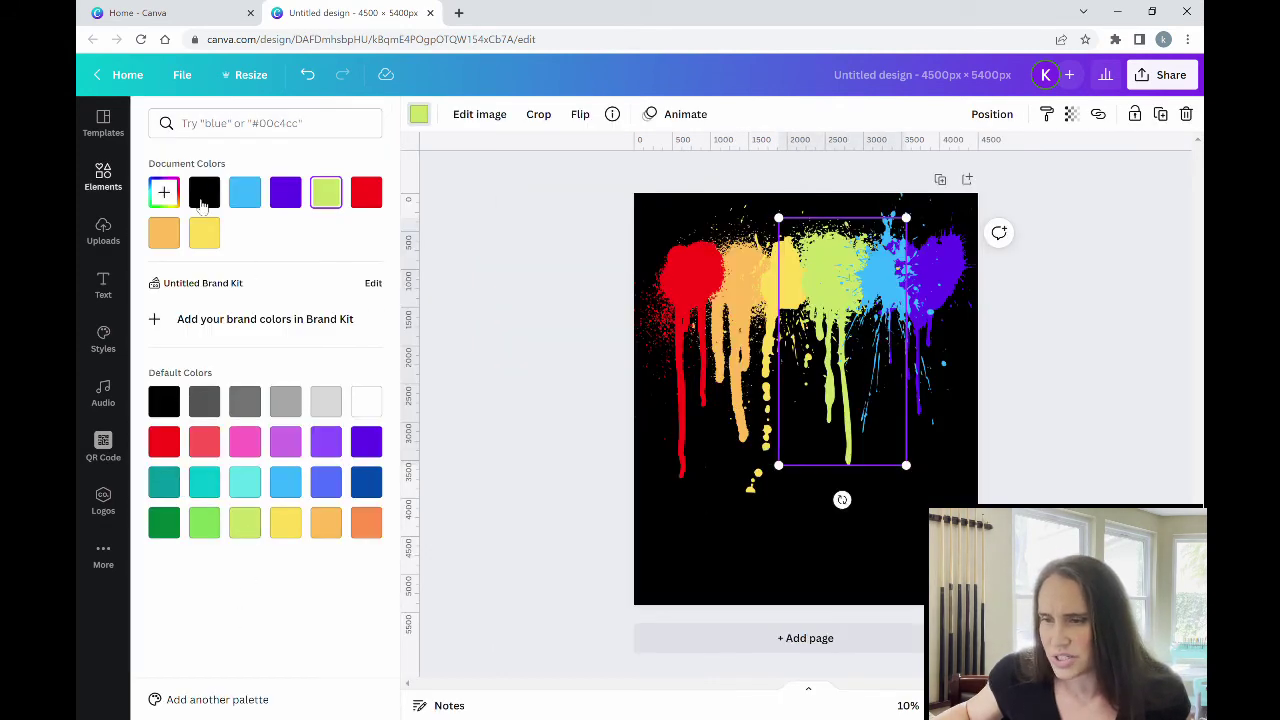
left_click(164, 192)
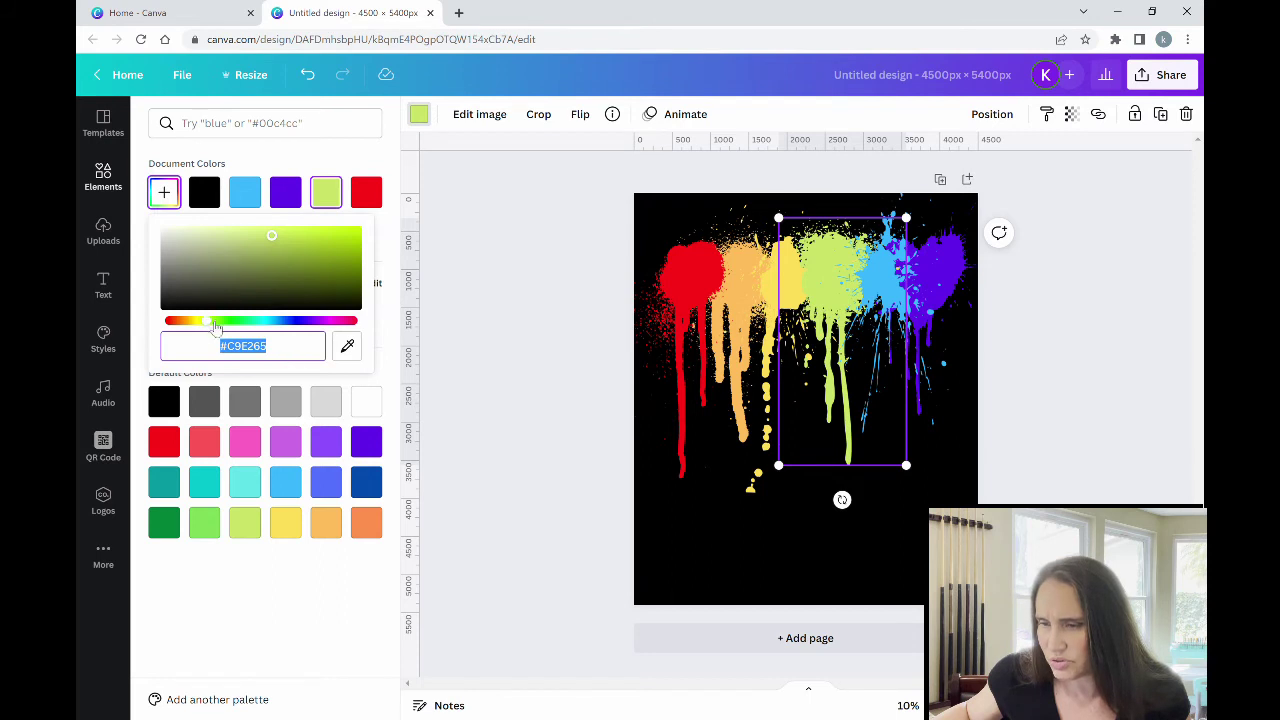
left_click_drag(210, 322, 228, 328)
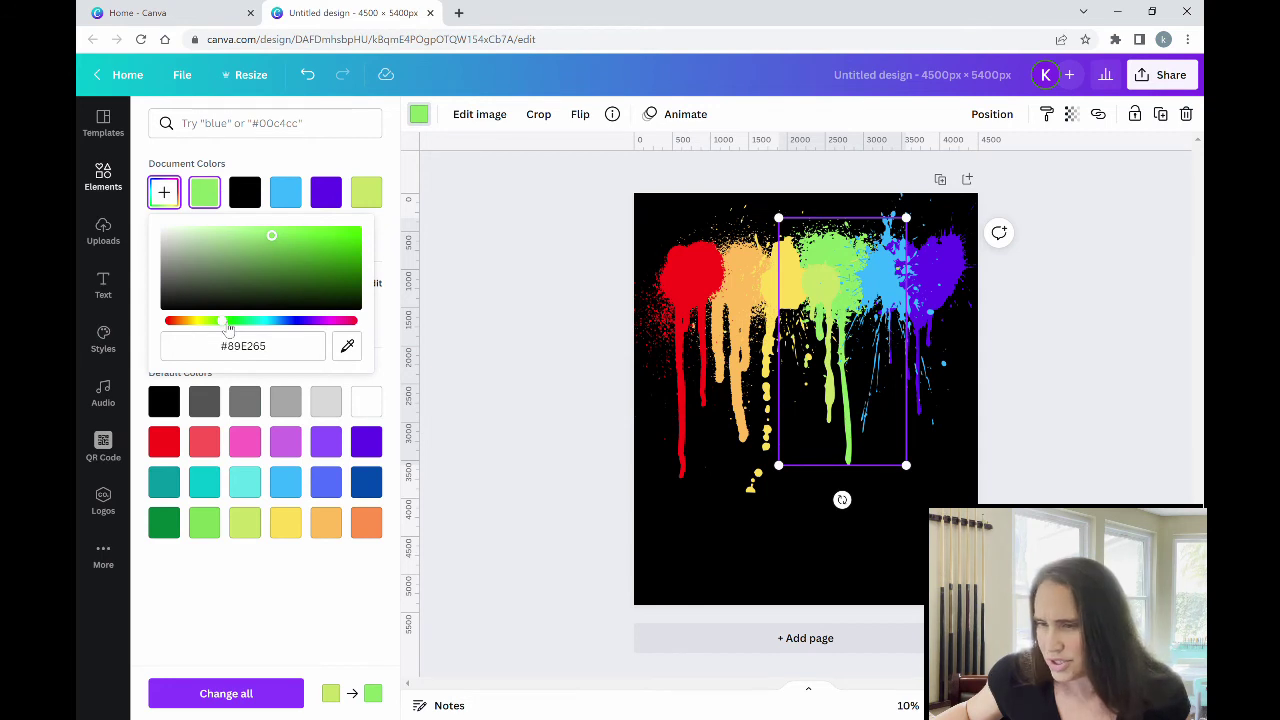
left_click(296, 240)
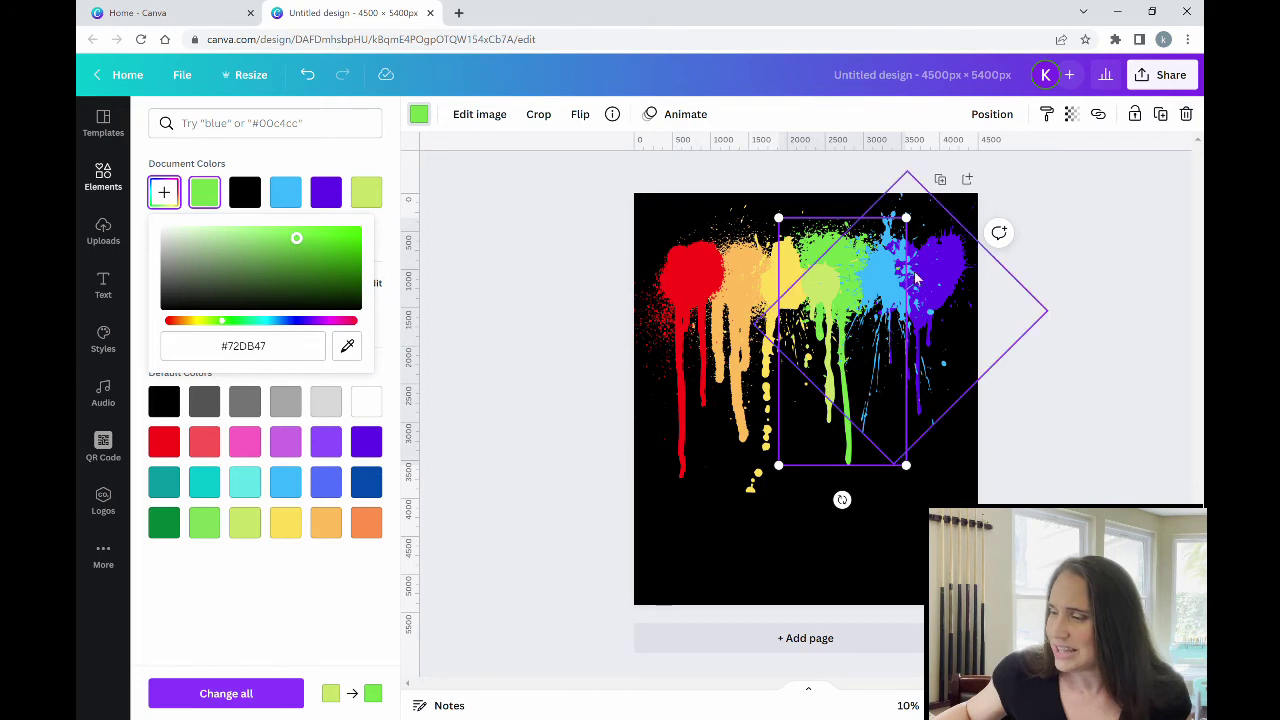
left_click(245, 693)
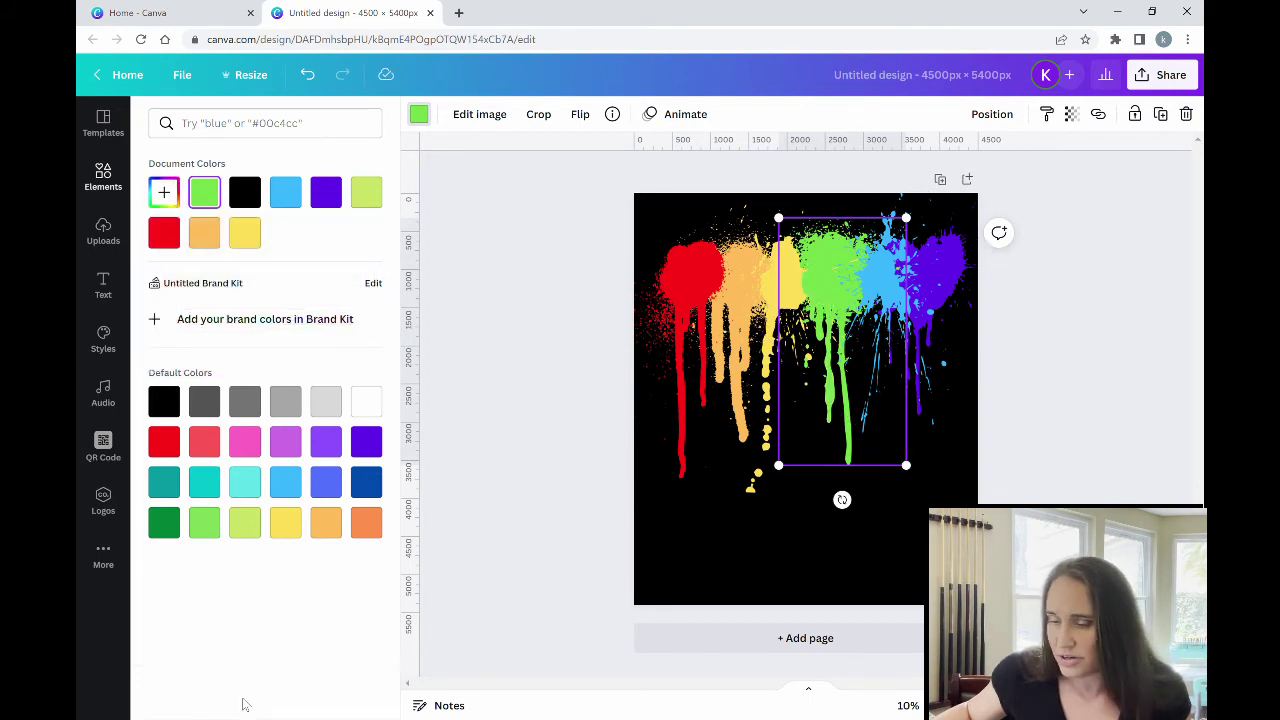
left_click(836, 573)
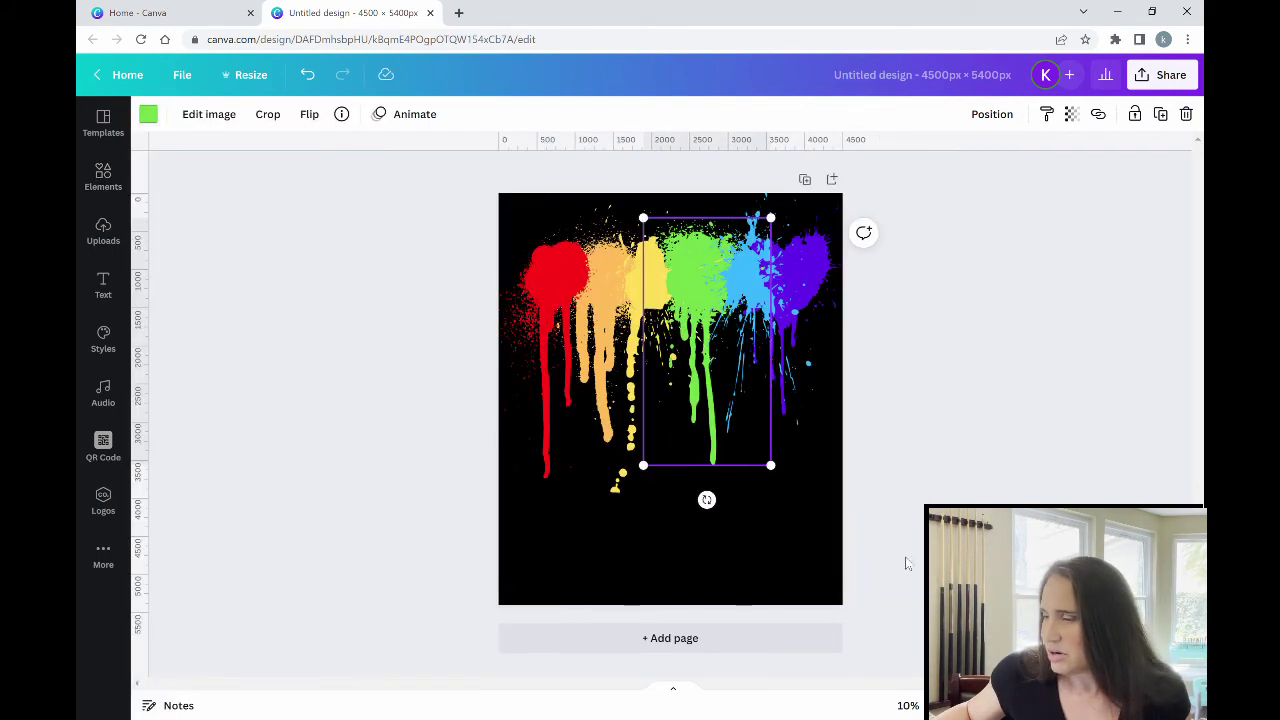
left_click(596, 400)
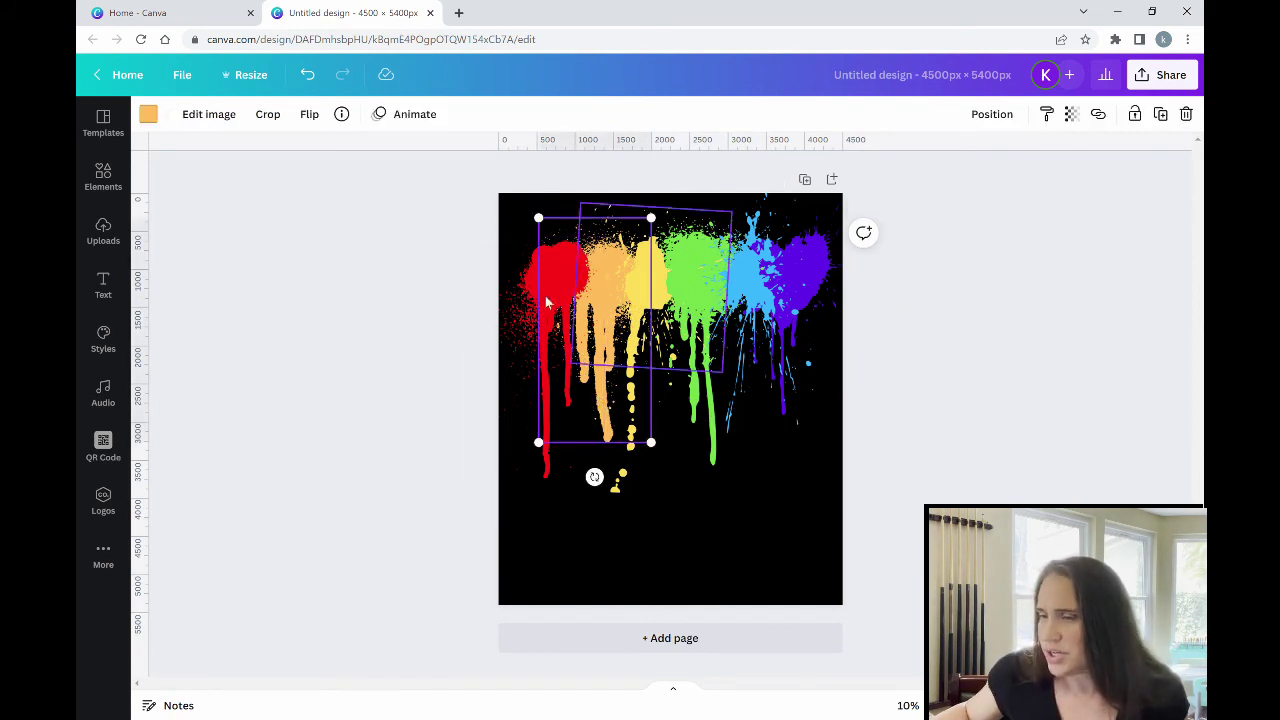
Recolour the pale orange splash to a deeper, more saturated orange, #FF961B.
left_click(148, 114)
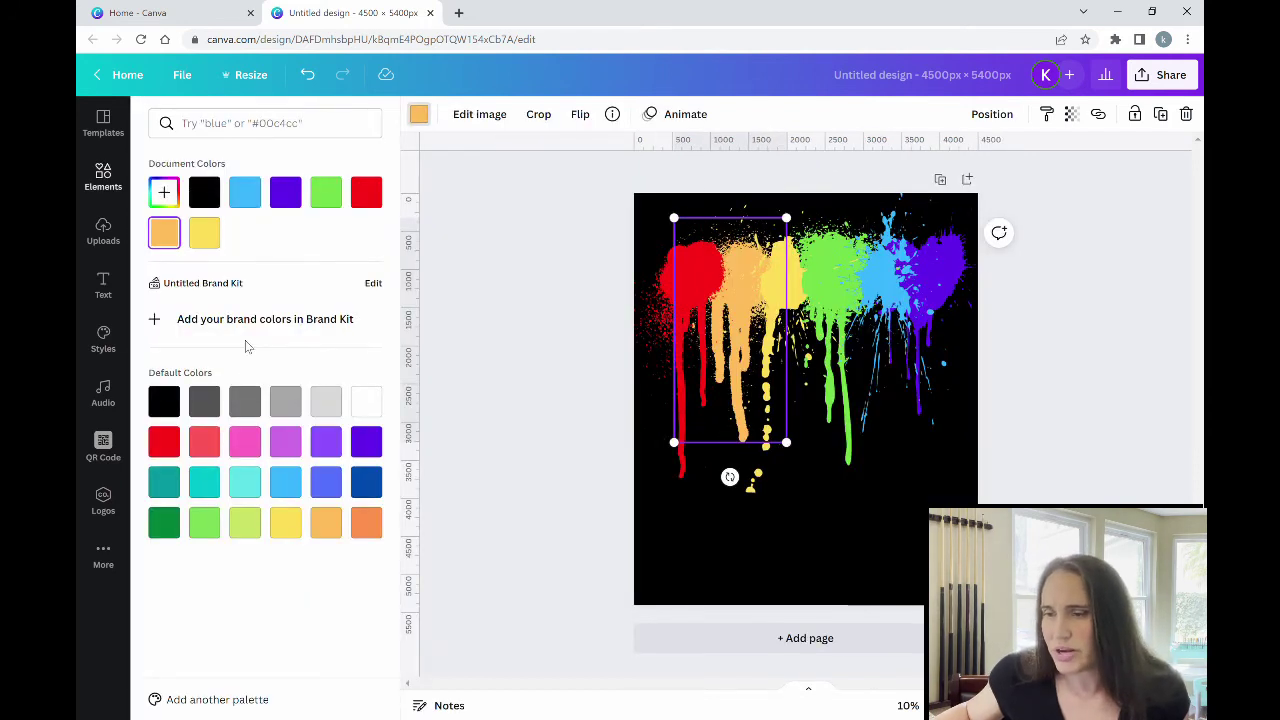
left_click(164, 192)
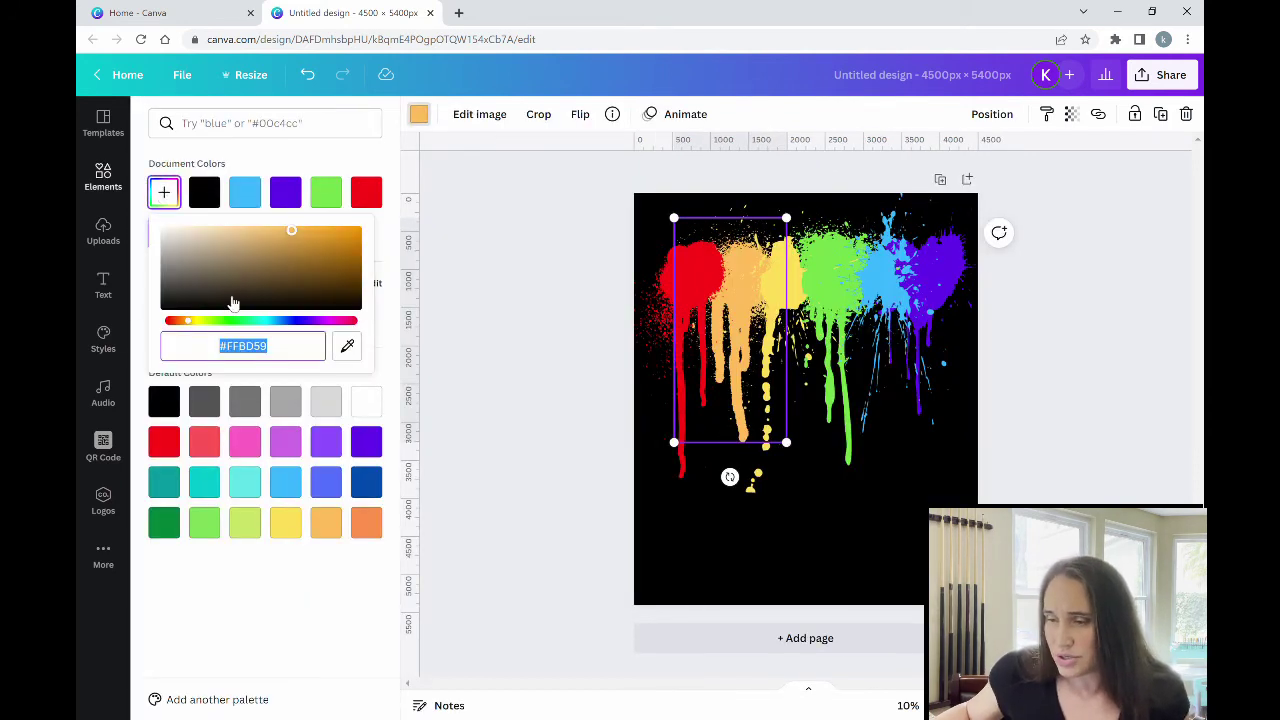
left_click(330, 232)
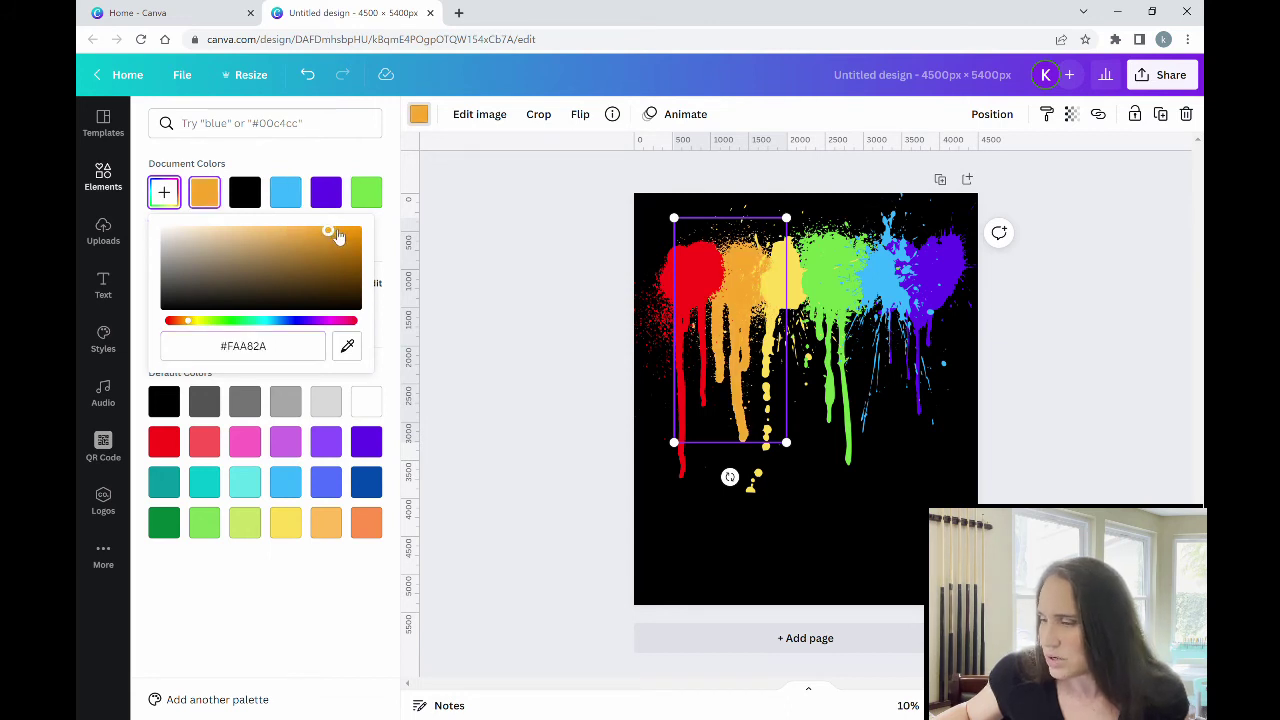
left_click(343, 232)
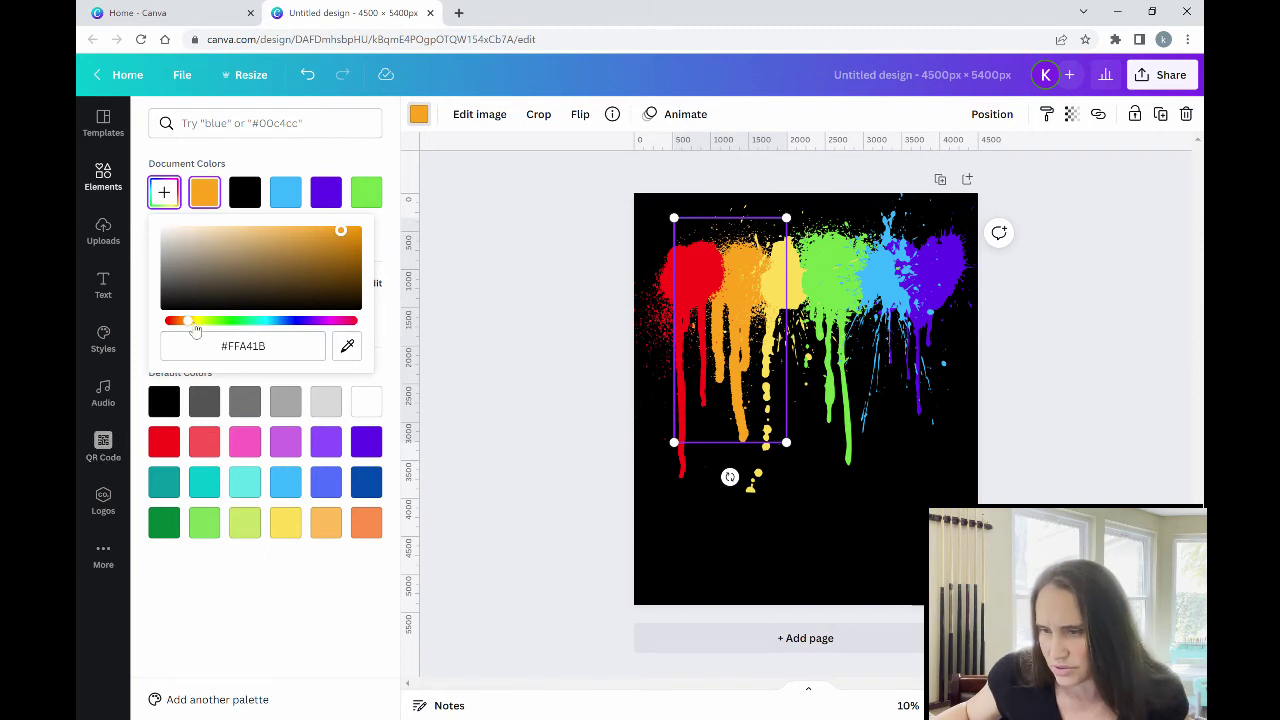
left_click_drag(195, 331, 187, 331)
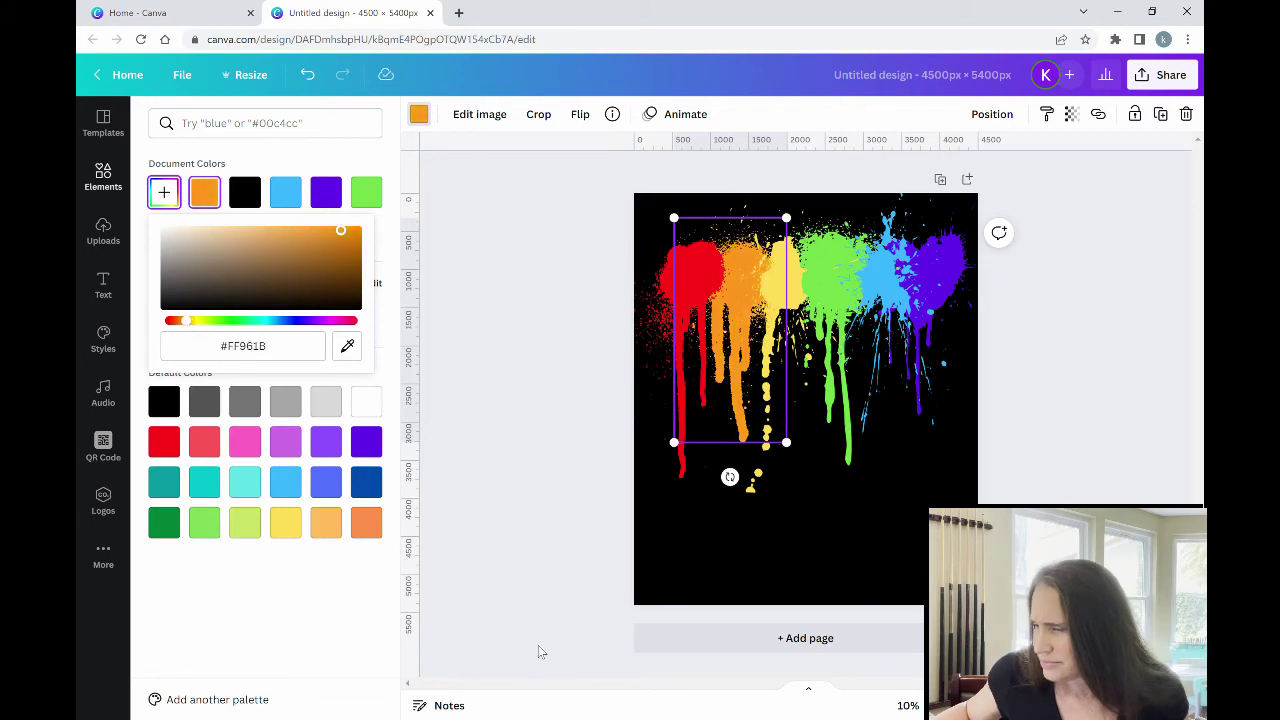
left_click(865, 544)
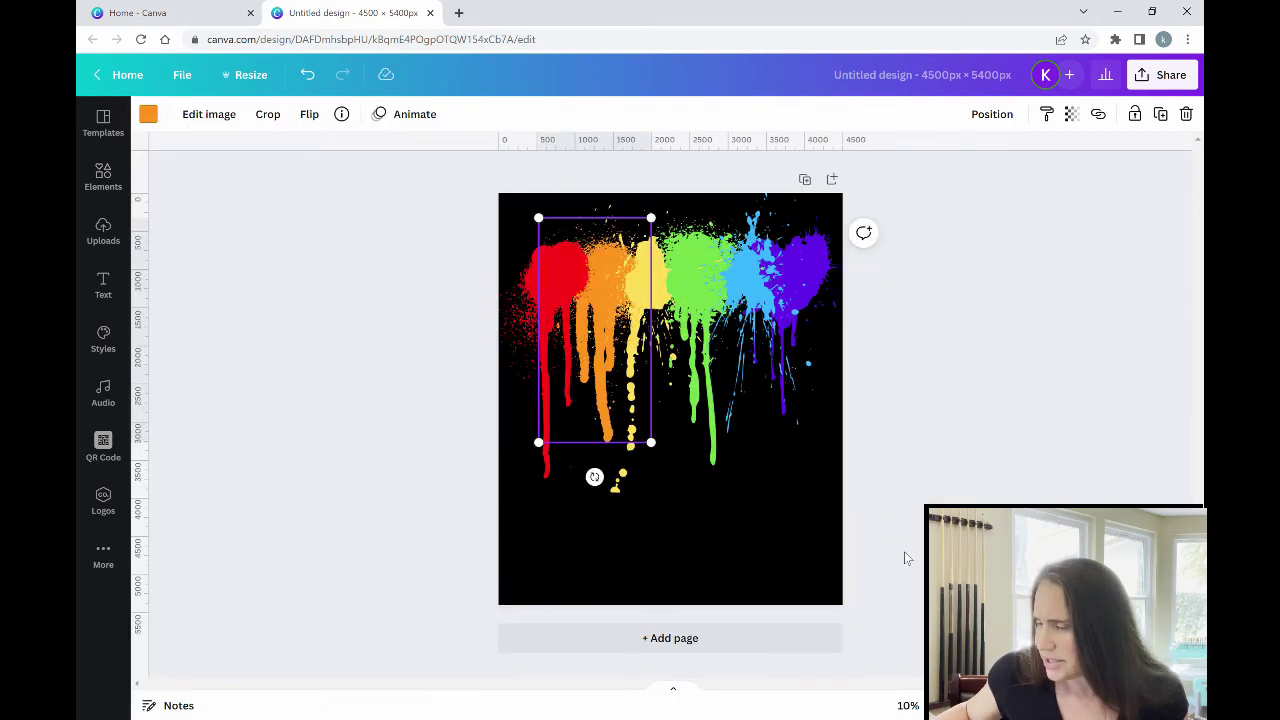
Recolour the yellow splash to a brighter, more saturated yellow, #FAE30D.
left_click(638, 492)
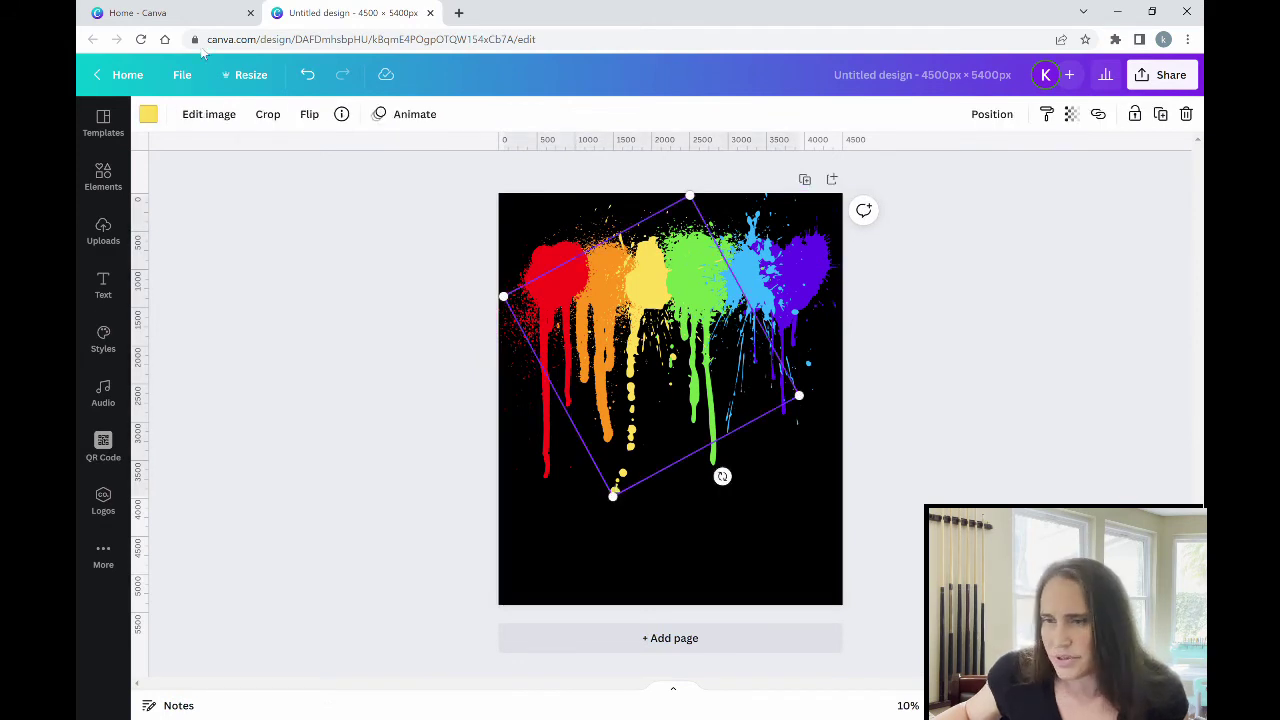
left_click(150, 114)
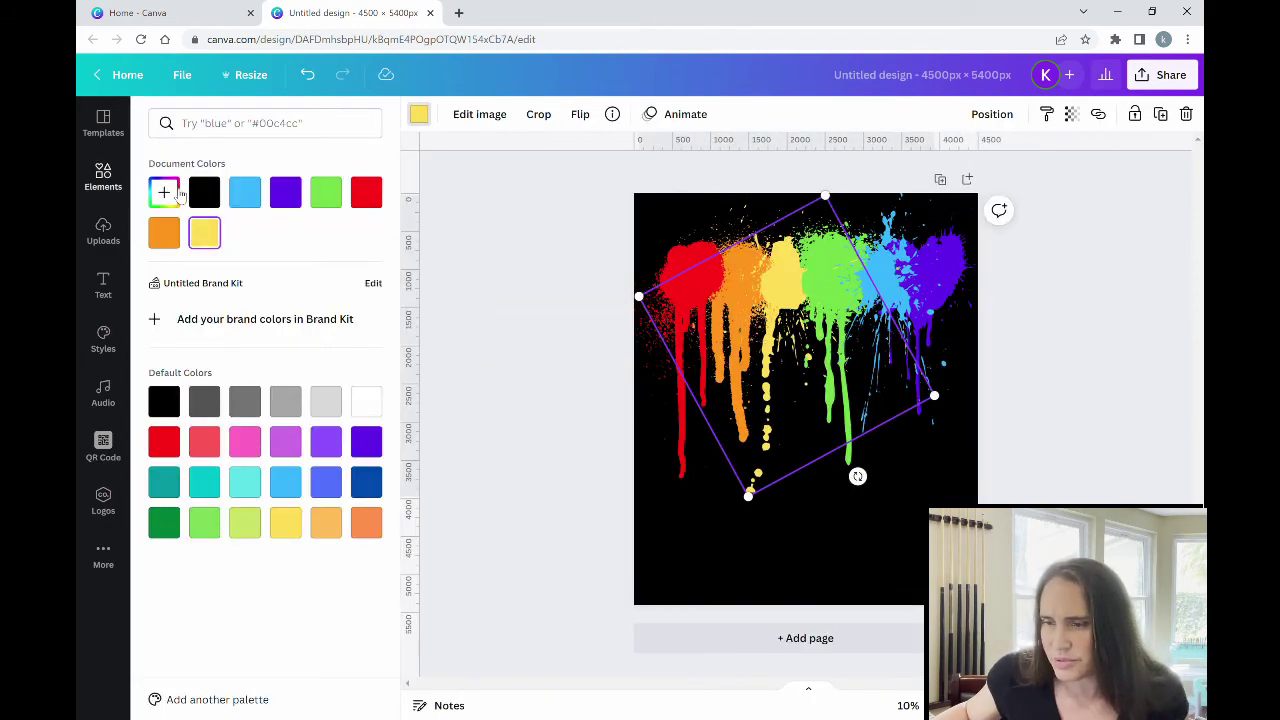
left_click(165, 193)
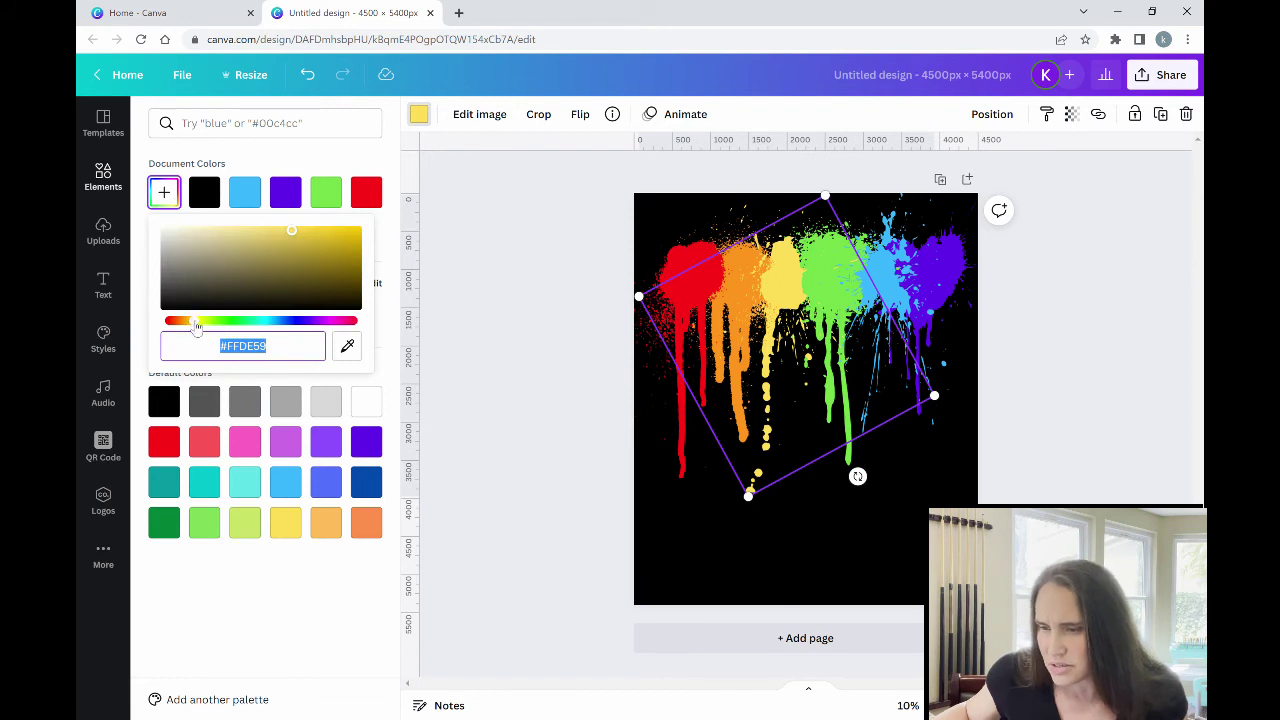
left_click_drag(197, 327, 203, 327)
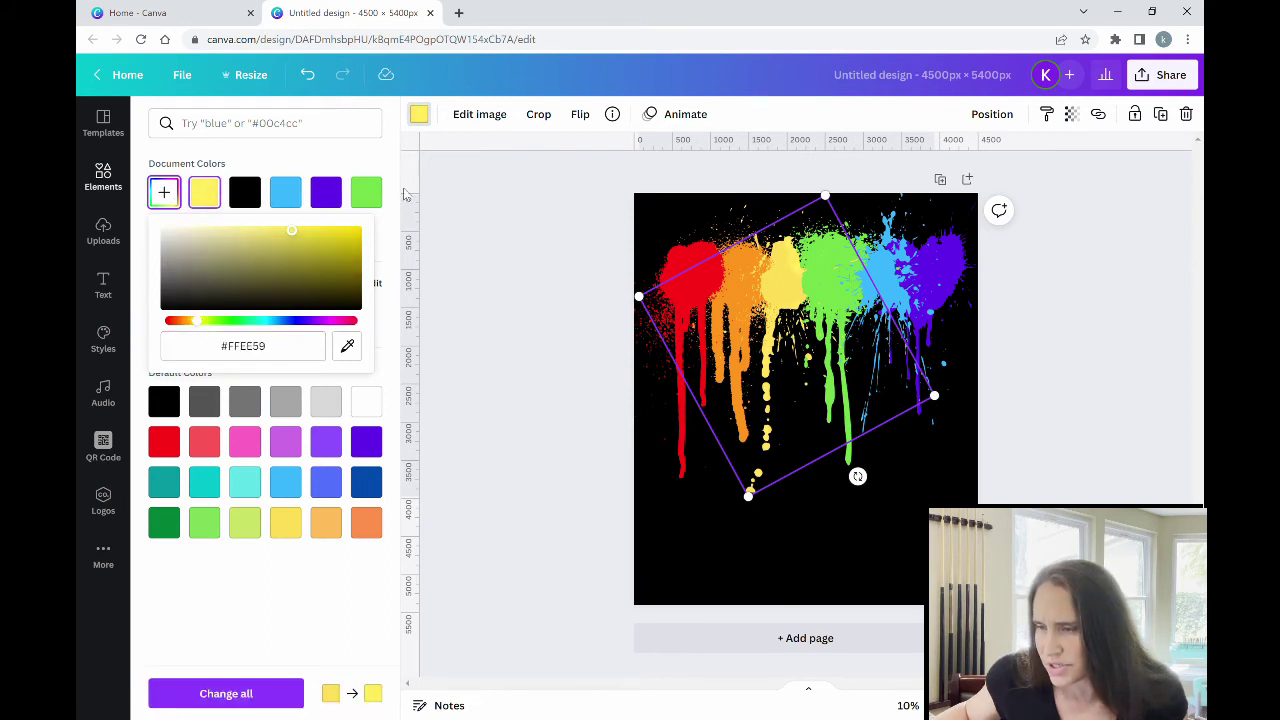
left_click(354, 231)
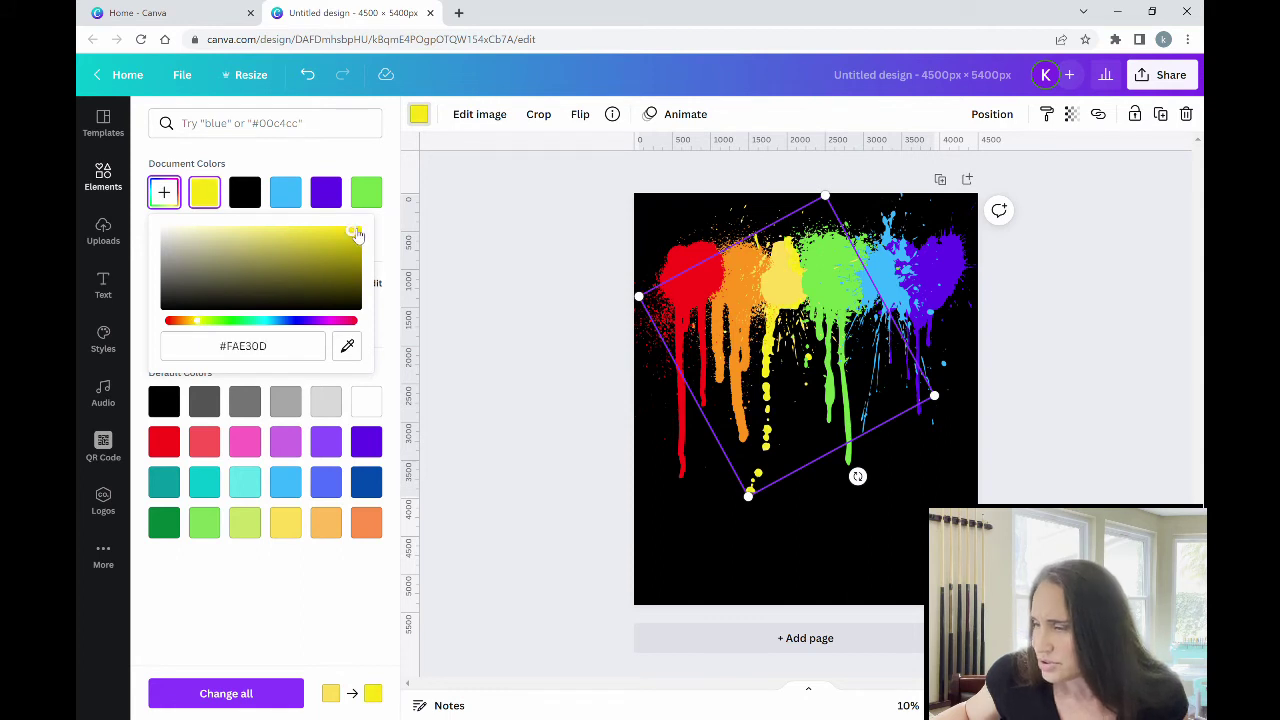
left_click(251, 693)
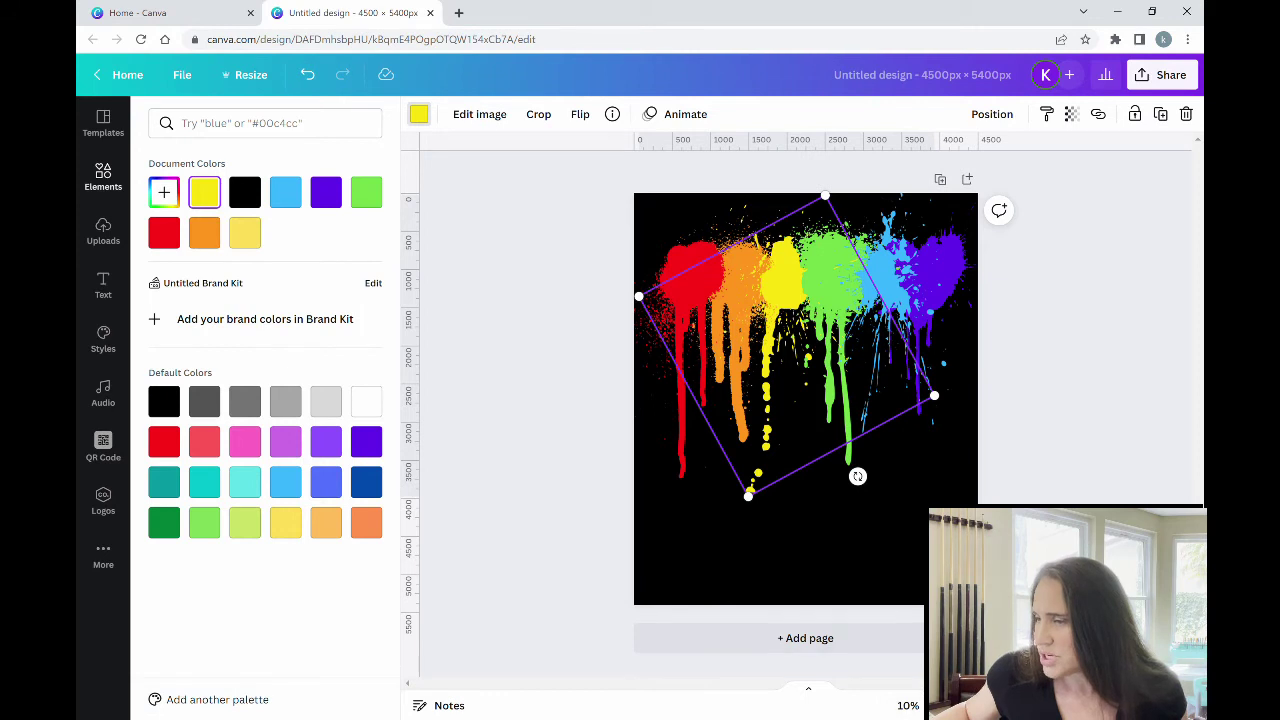
left_click(1094, 485)
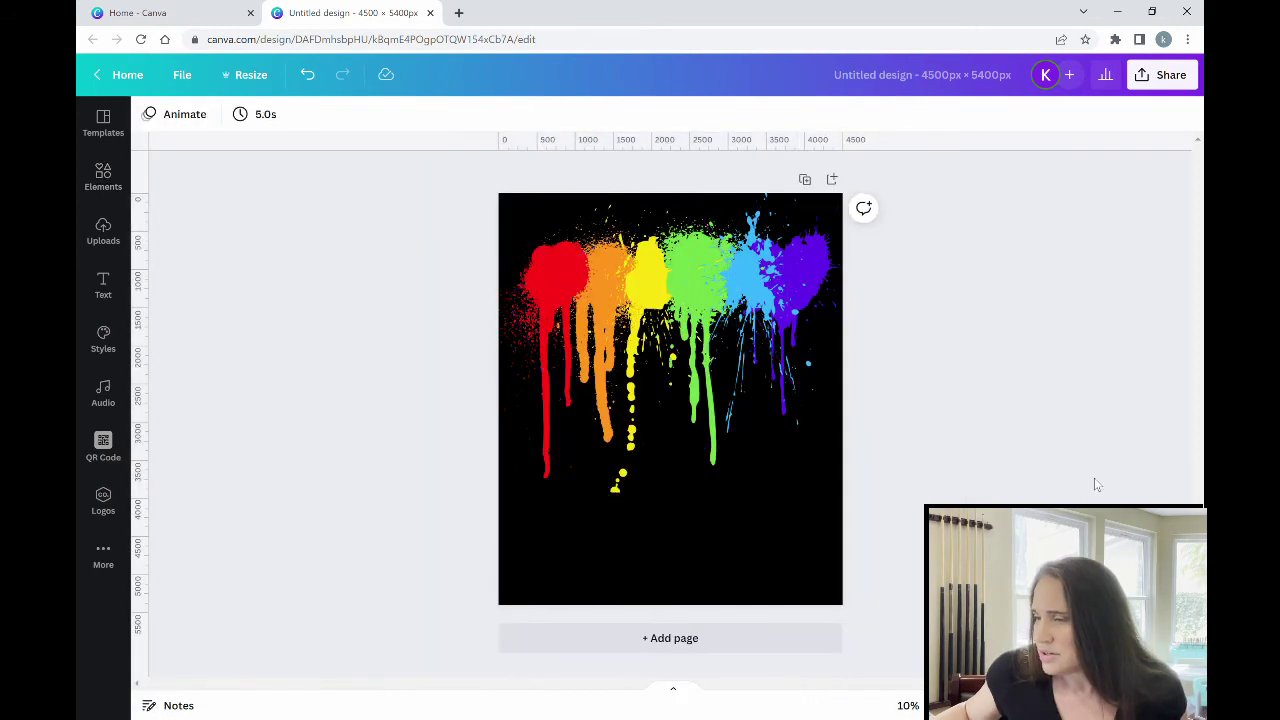
Recolour the light sky-blue splatter to a deeper blue, #228CFA.
left_click(777, 231)
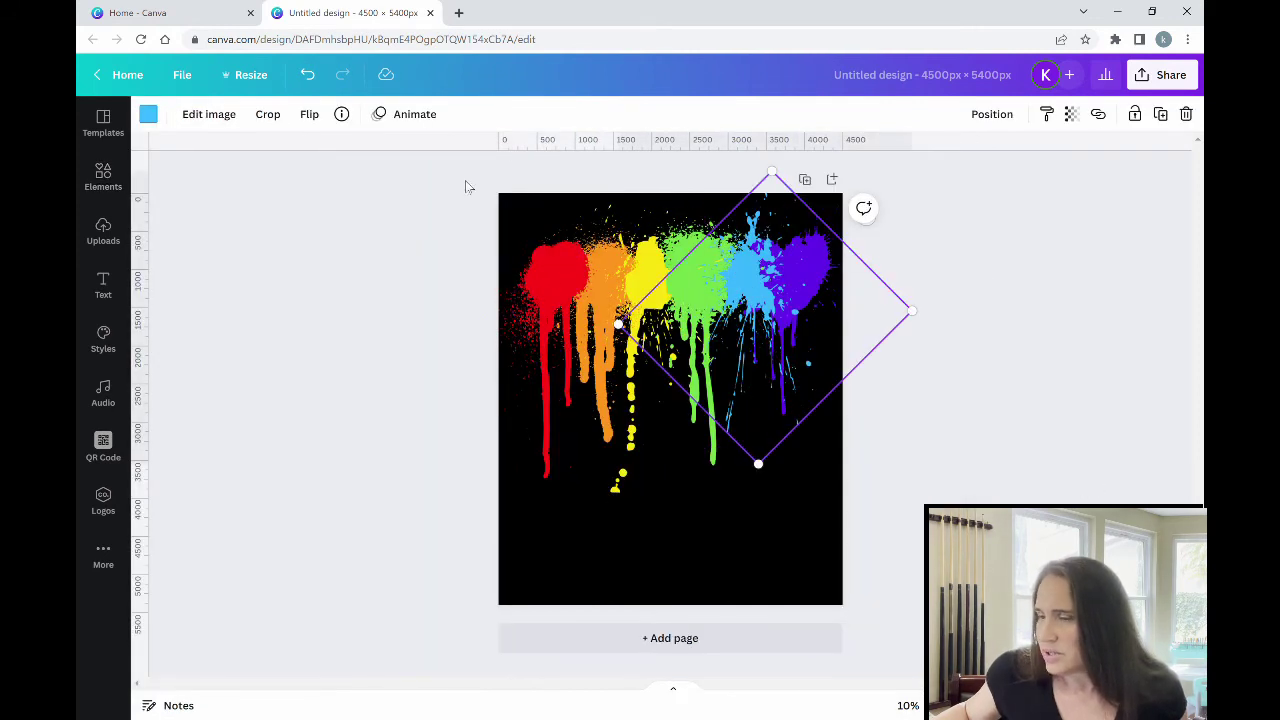
left_click(148, 115)
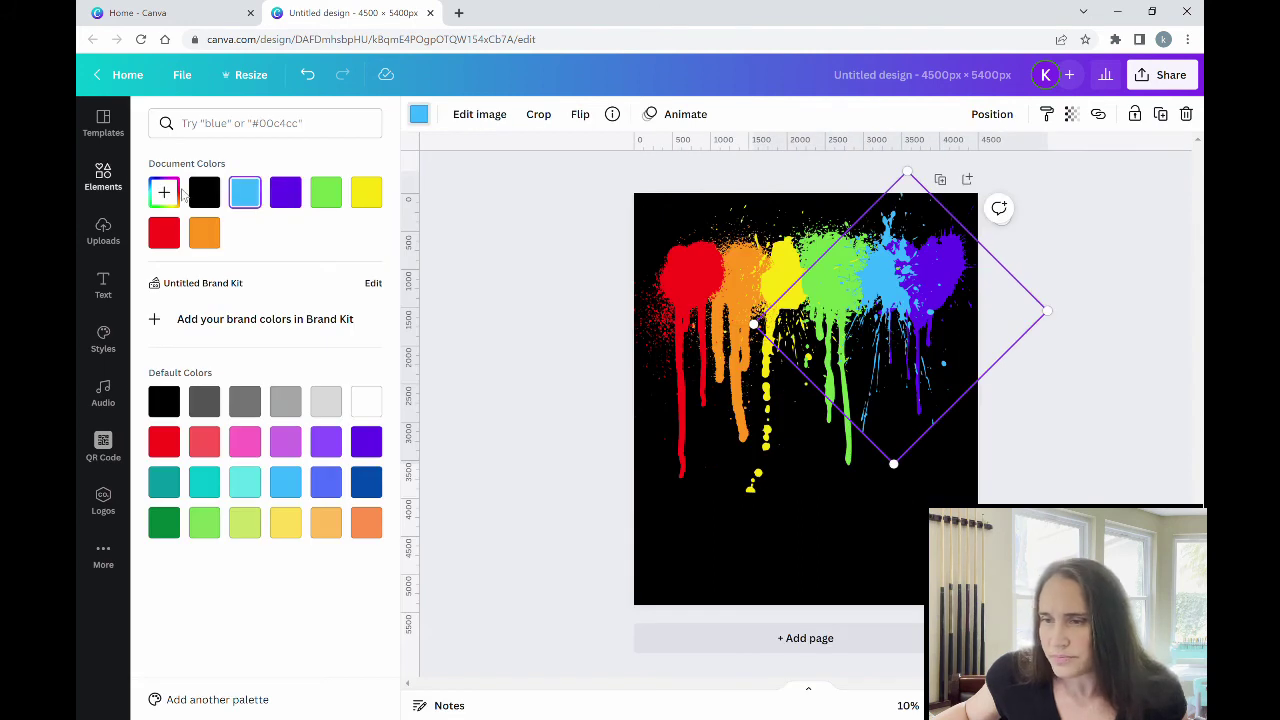
left_click(166, 193)
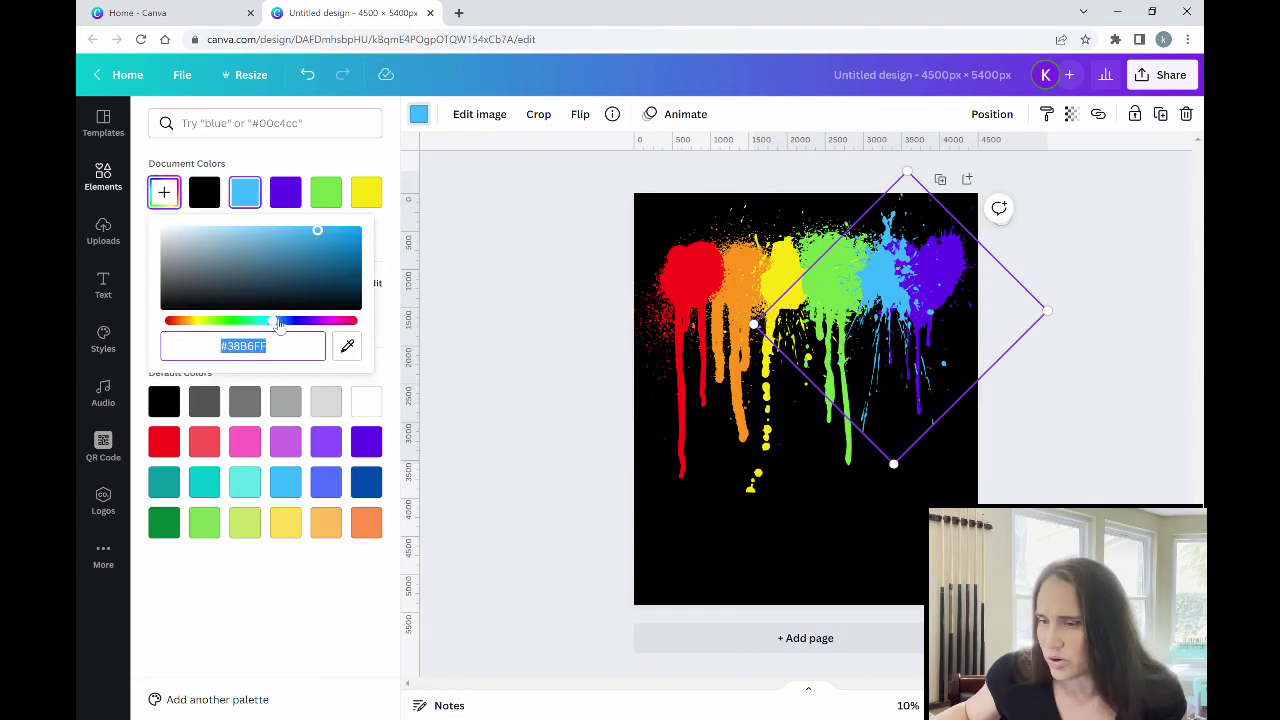
left_click(279, 327)
left_click_drag(279, 327, 283, 325)
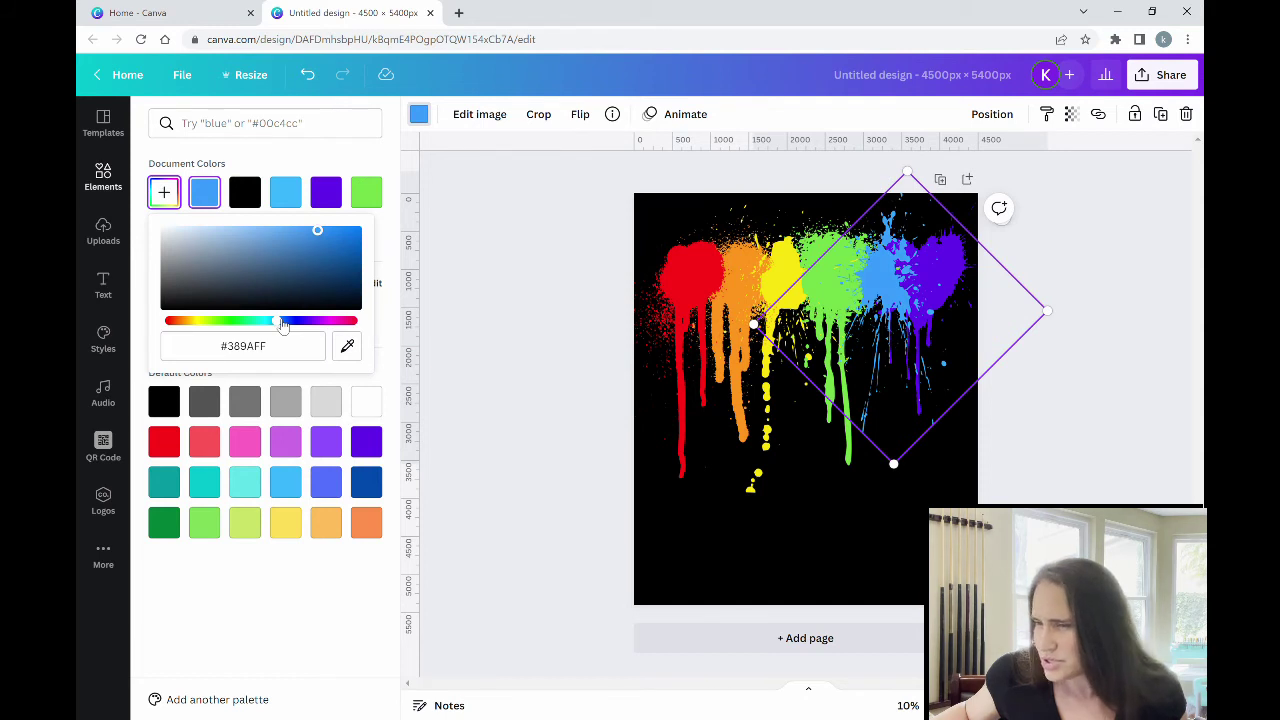
left_click(337, 232)
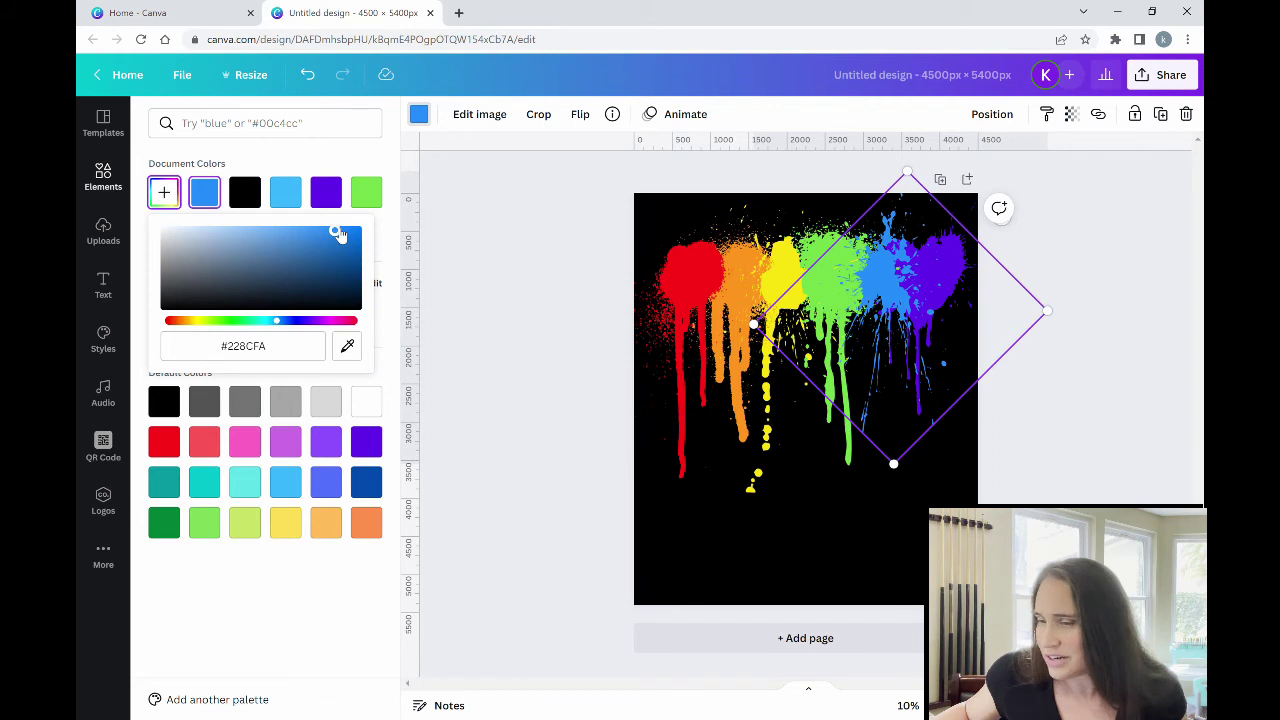
left_click(882, 571)
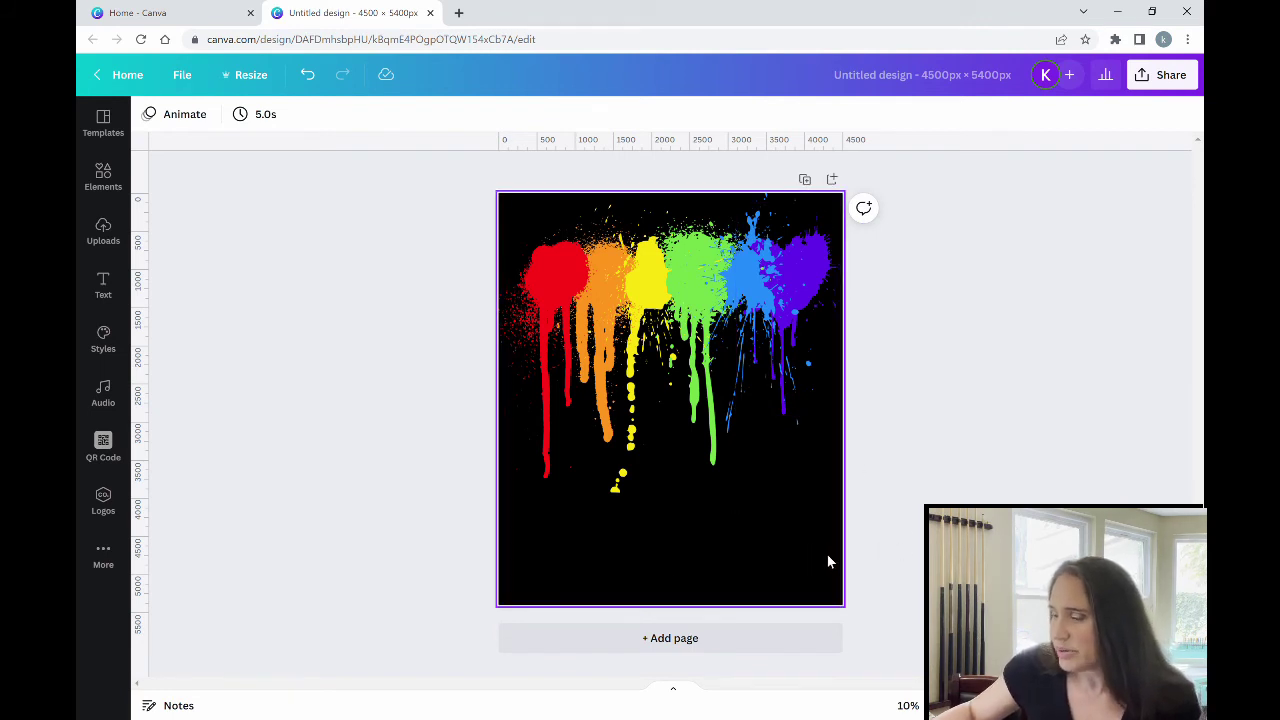
Box-select all the recoloured splatter shapes and group them into one element.
left_click_drag(827, 554, 545, 190)
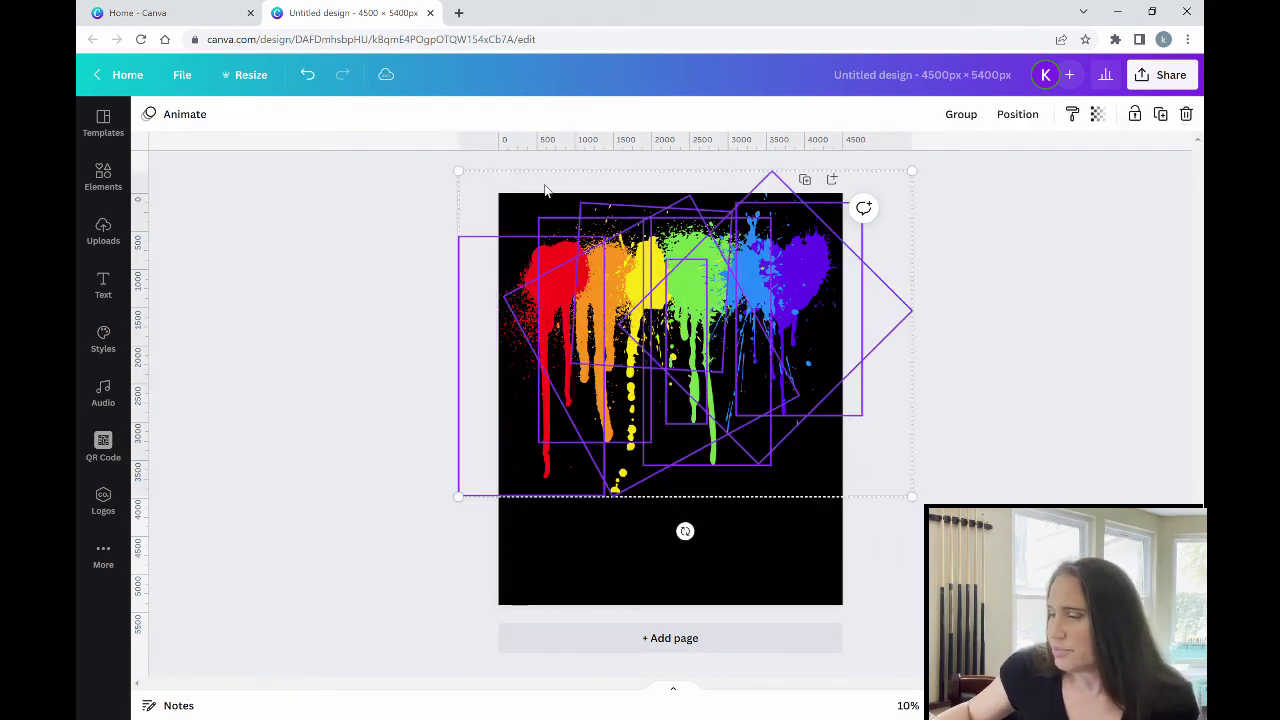
left_click(961, 114)
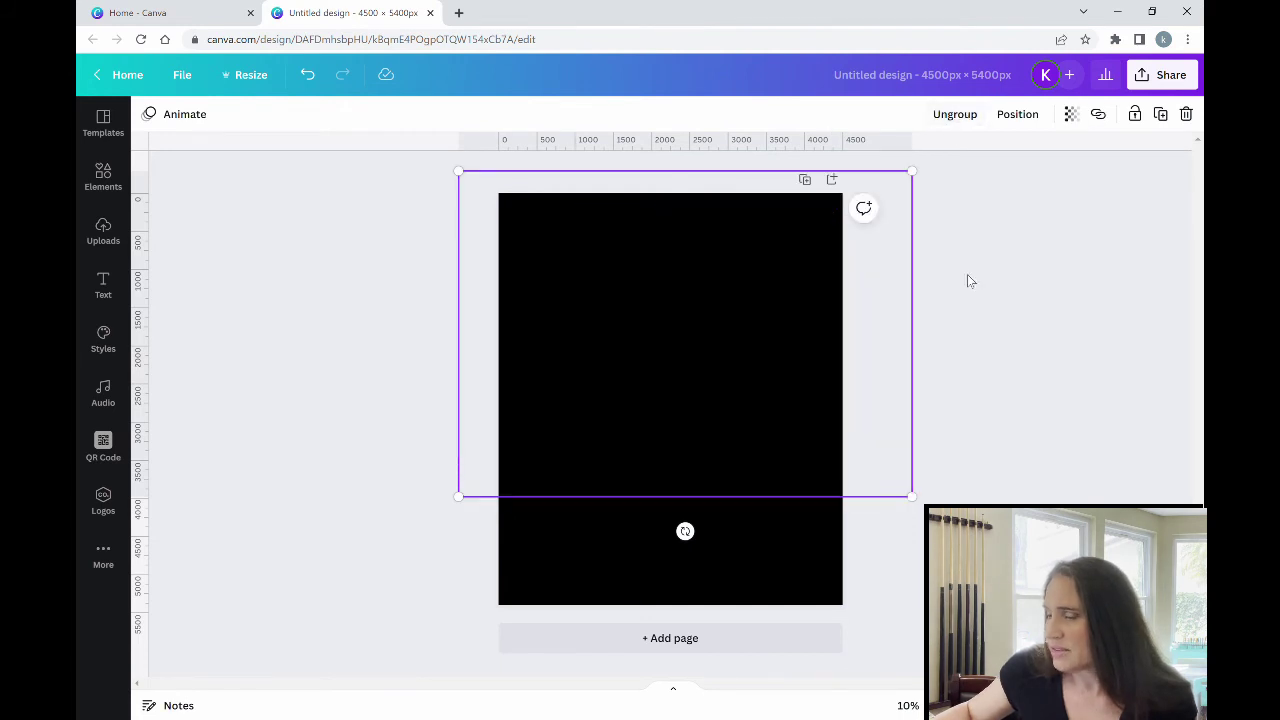
left_click(997, 413)
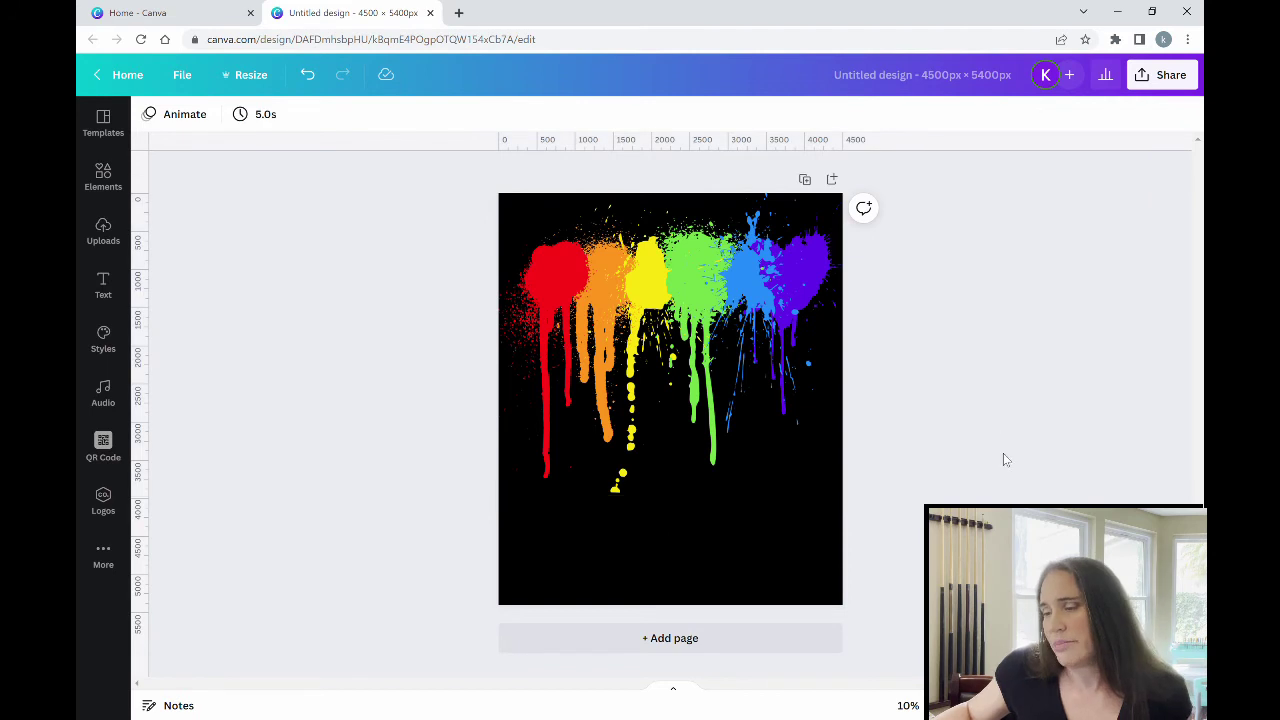
left_click(770, 584)
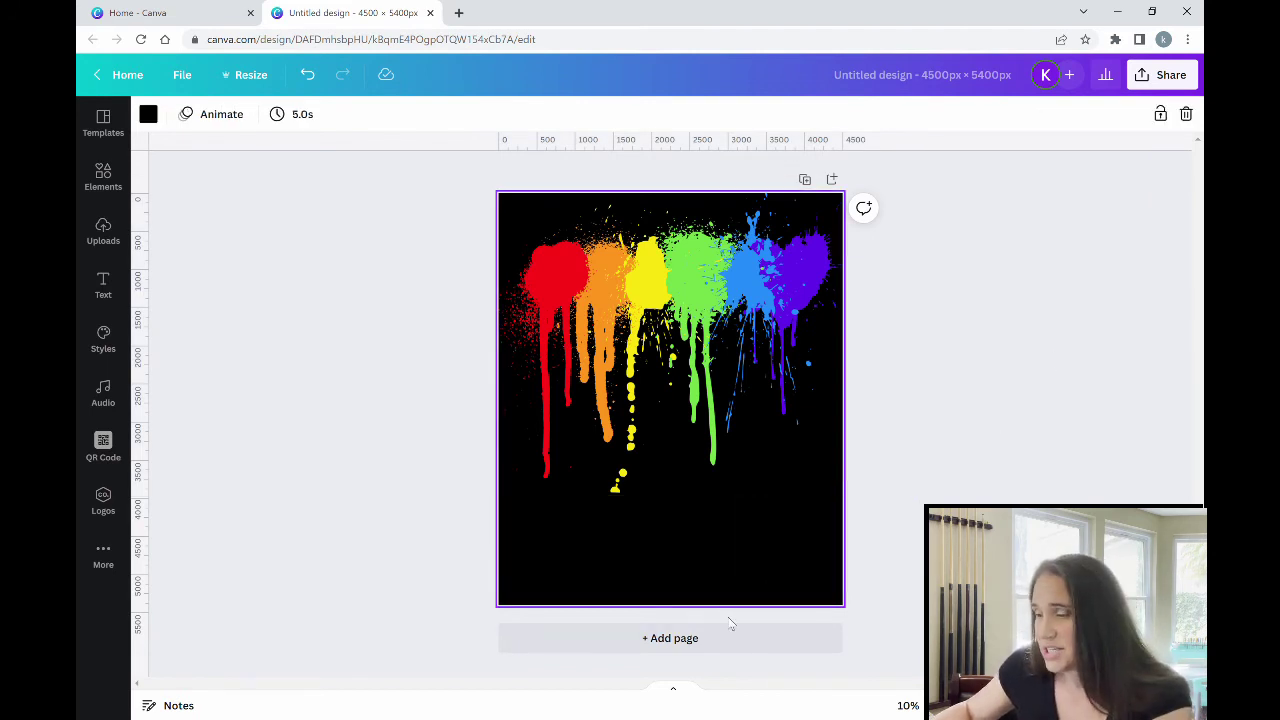
Add a text box over the splatters and type 'EQUALITY'.
key("t")
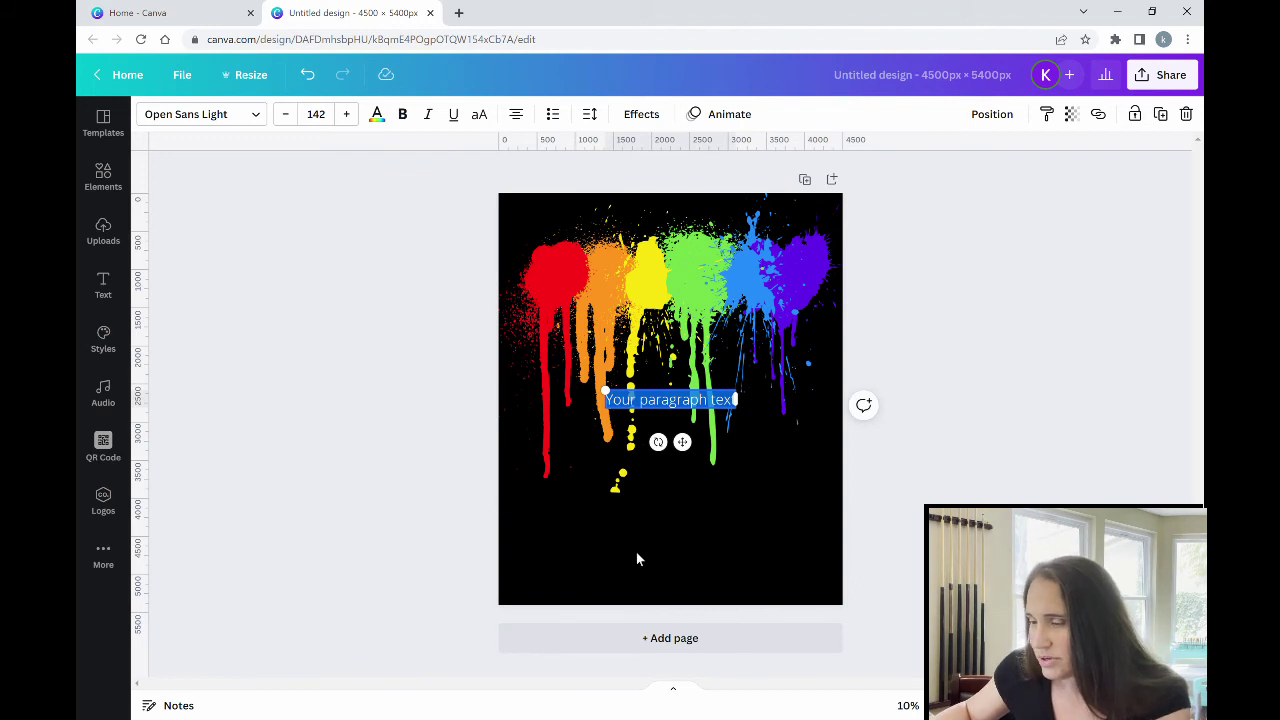
left_click(754, 591)
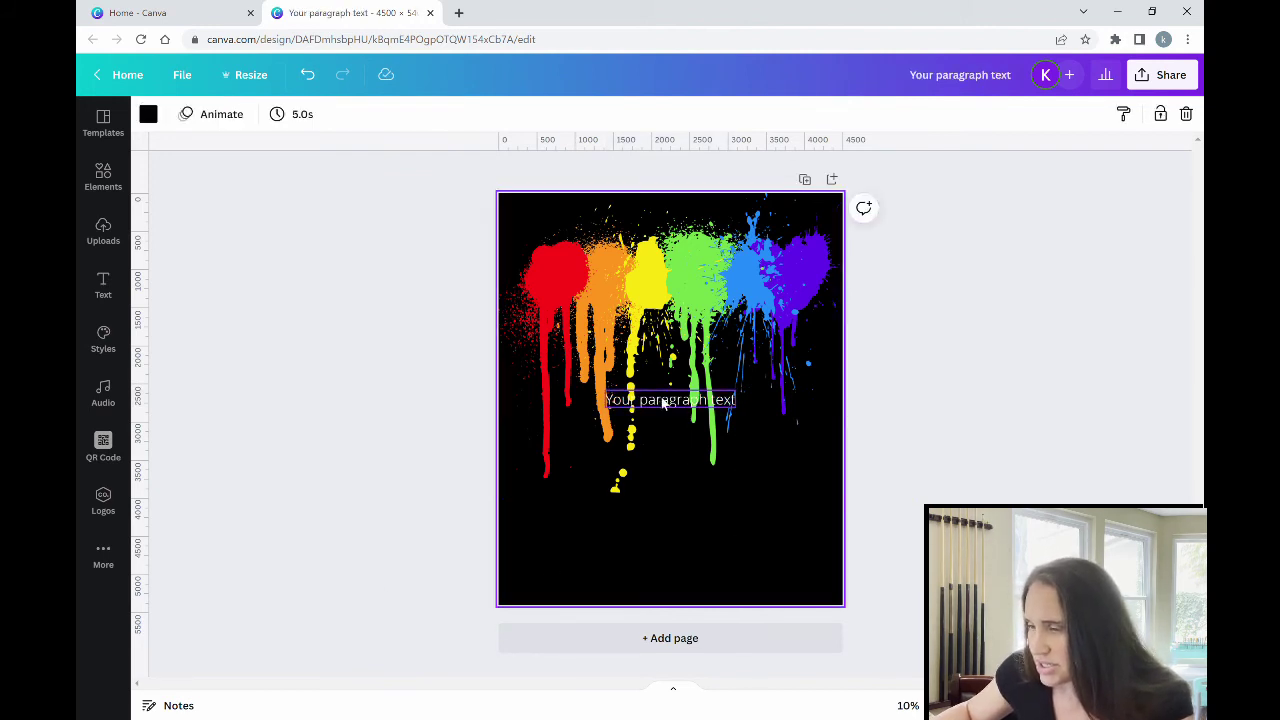
left_click_drag(663, 403, 740, 285)
left_click(740, 285)
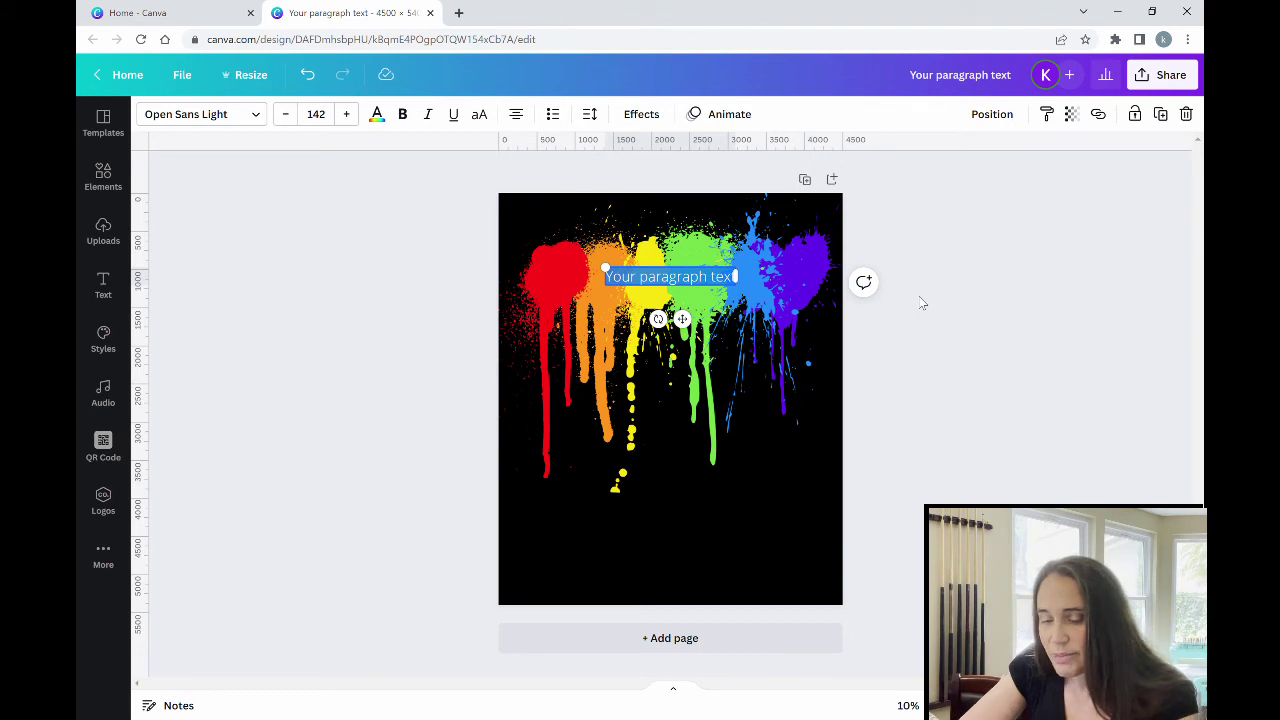
type("EQUALITY")
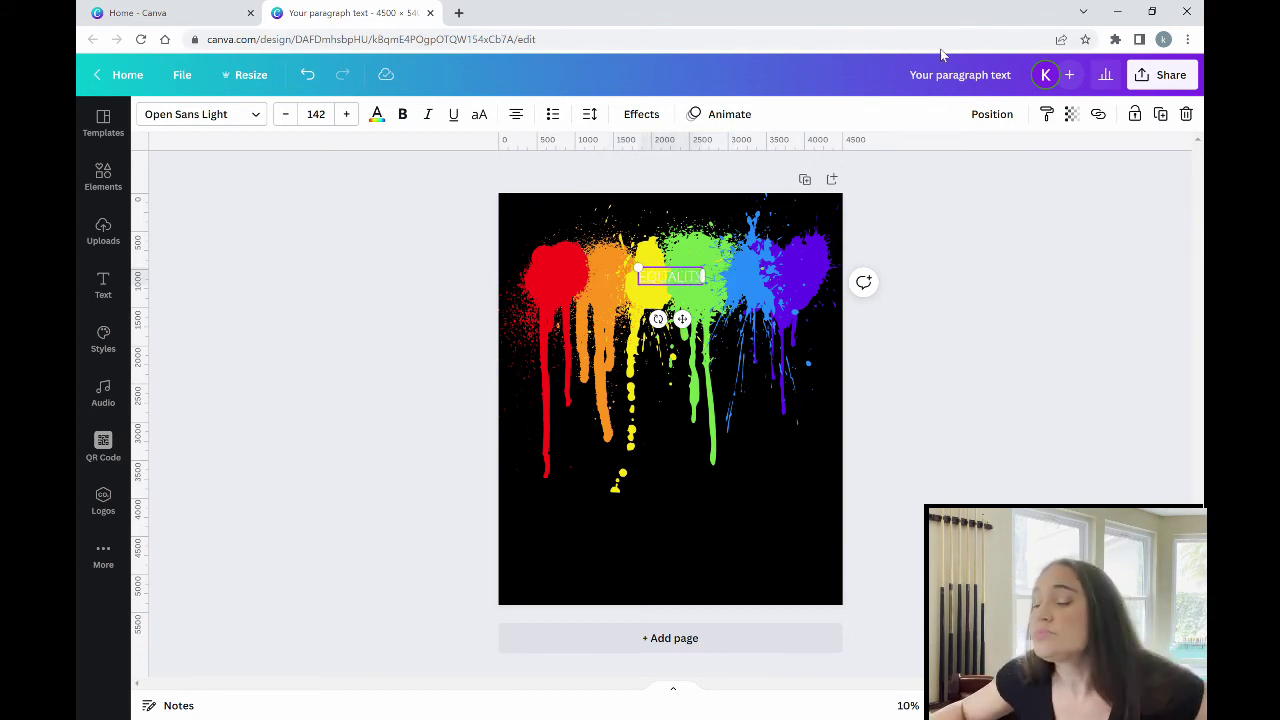
Enlarge the EQUALITY text to size 452 across the top of the splatters.
left_click_drag(638, 285, 568, 302)
left_click(1034, 428)
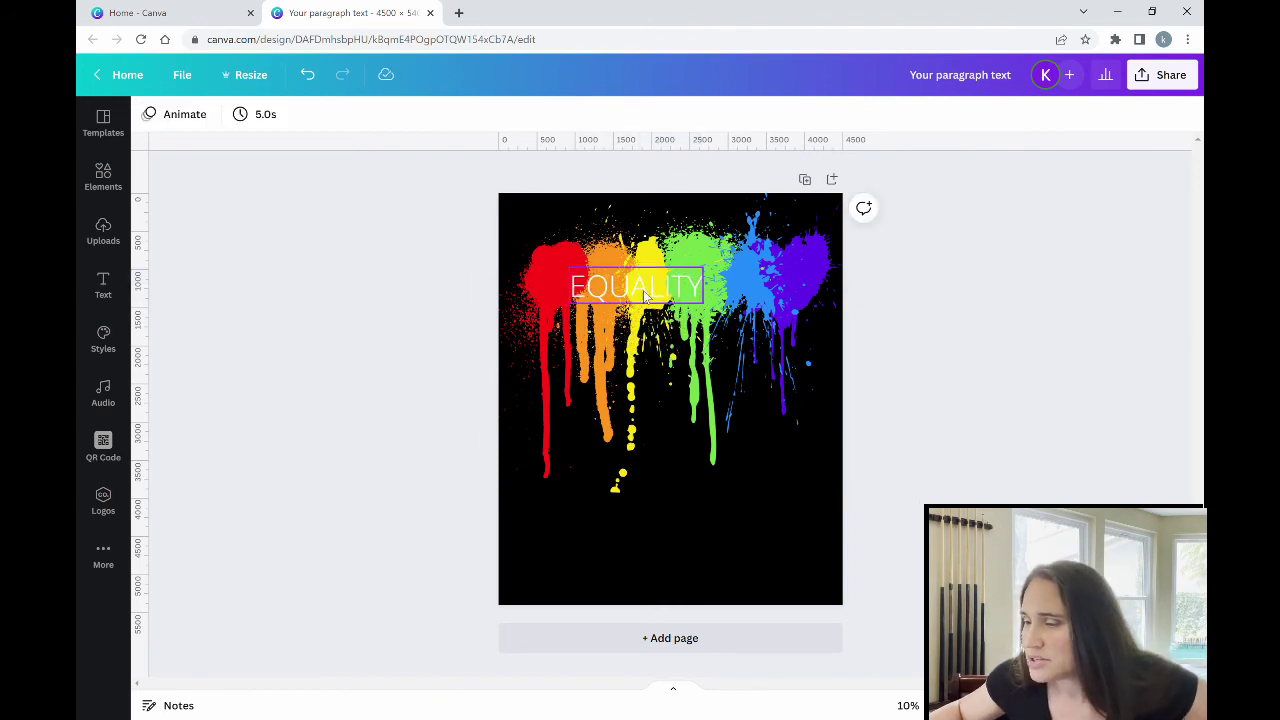
left_click(648, 297)
mouse_move(703, 302)
left_mouse_down()
mouse_move(776, 323)
mouse_move(717, 287)
left_mouse_up()
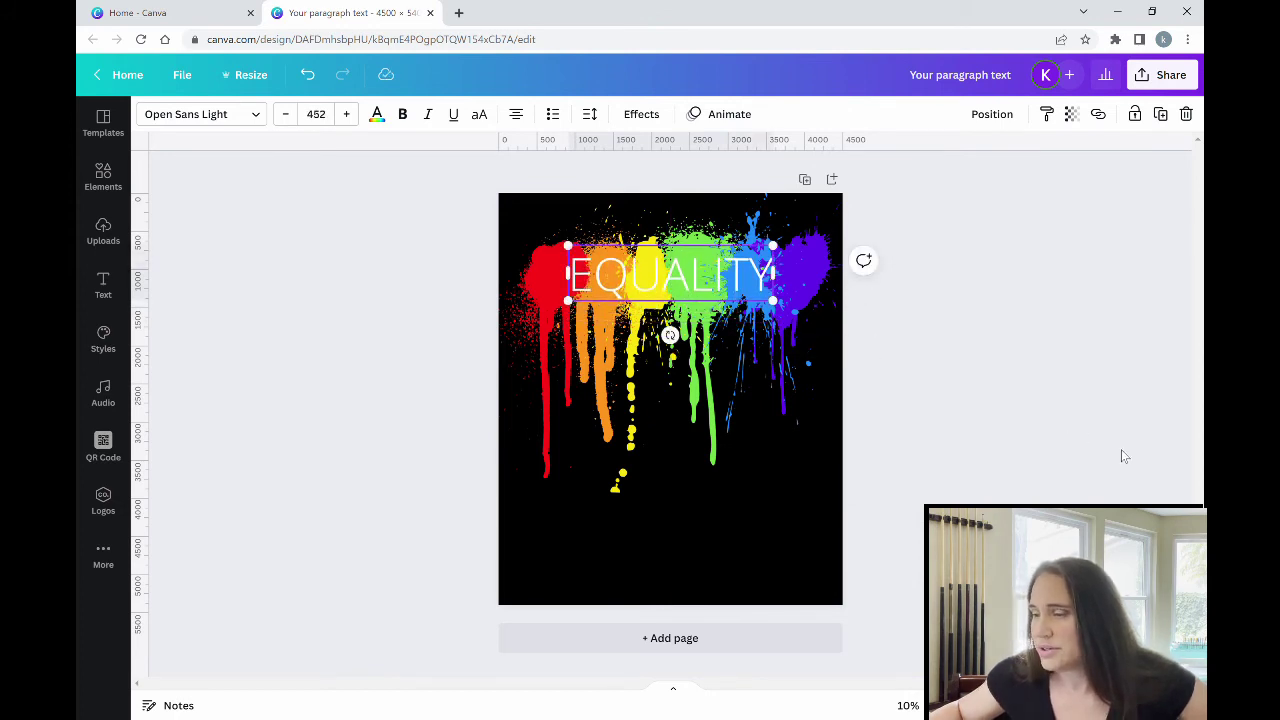
left_click(977, 455)
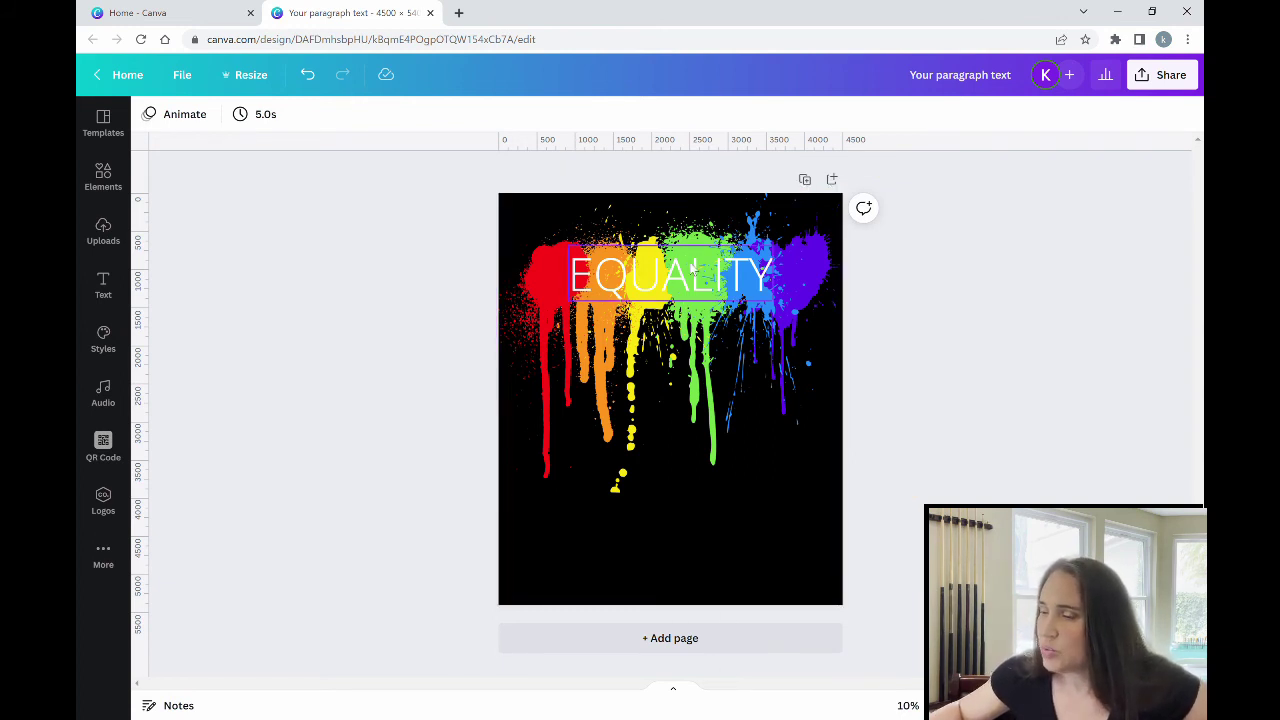
left_click(721, 278)
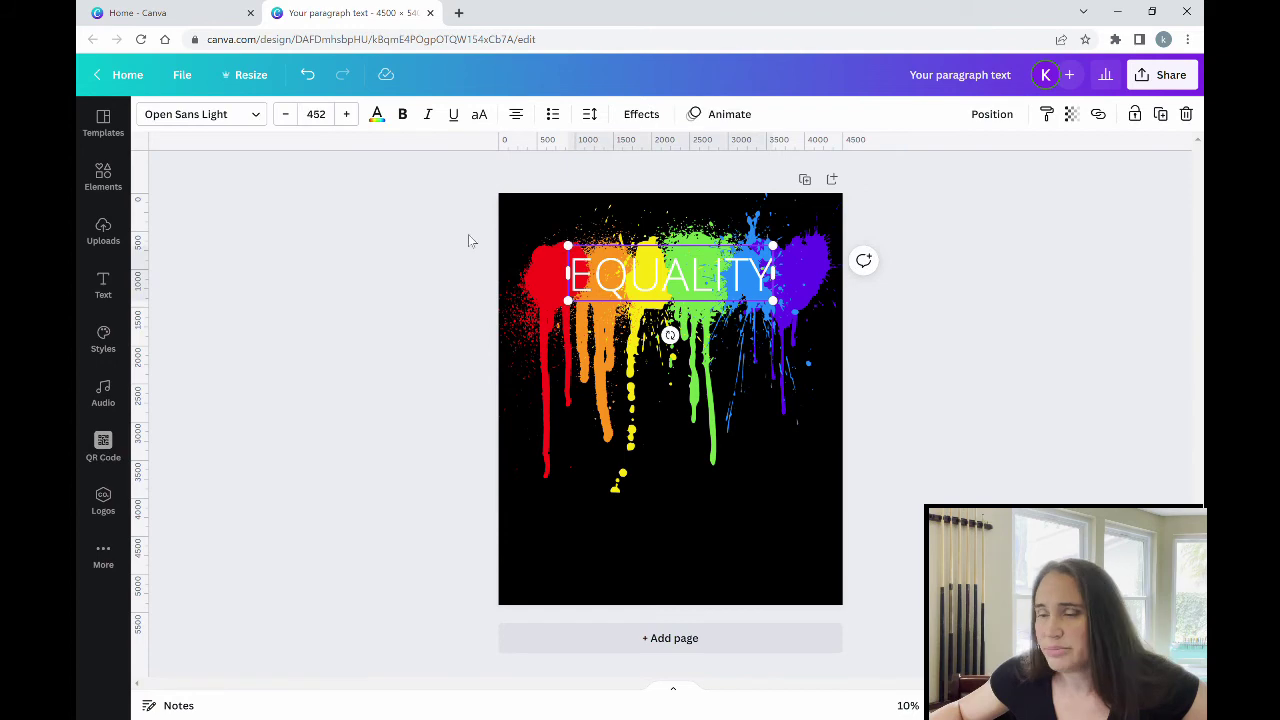
Change the EQUALITY text colour from white to black.
left_click(378, 117)
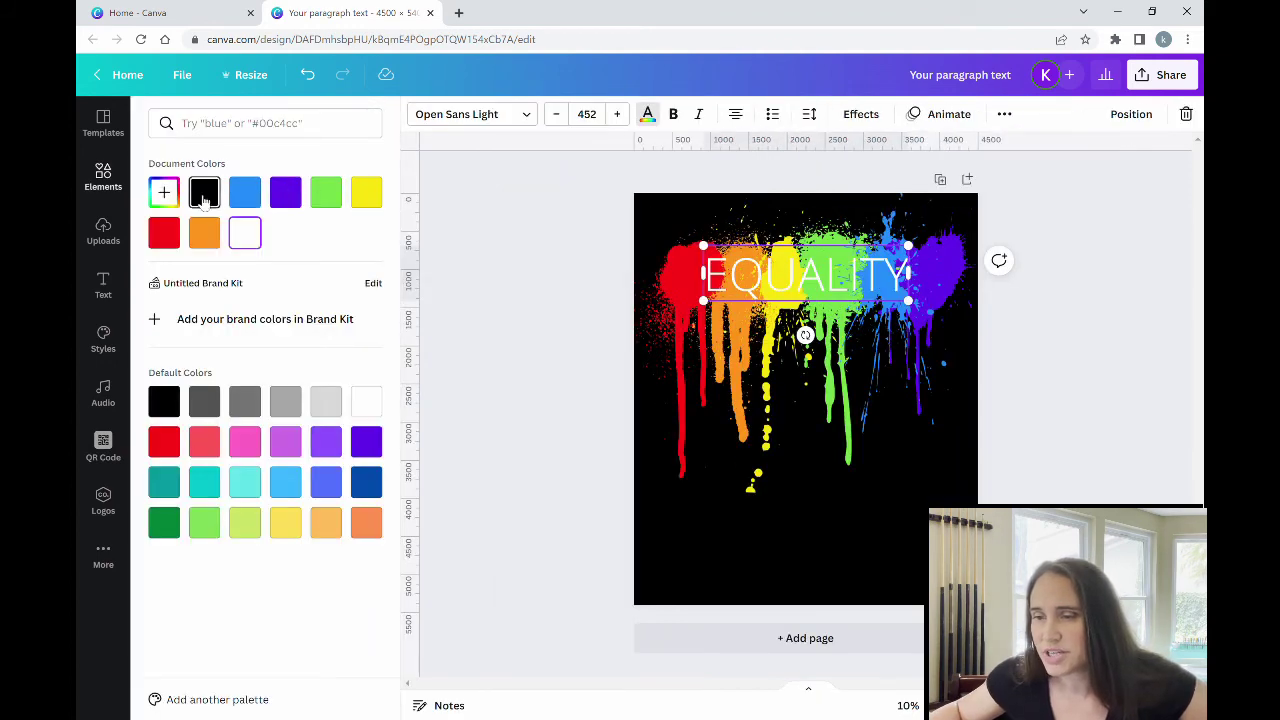
left_click(204, 192)
key("Escape")
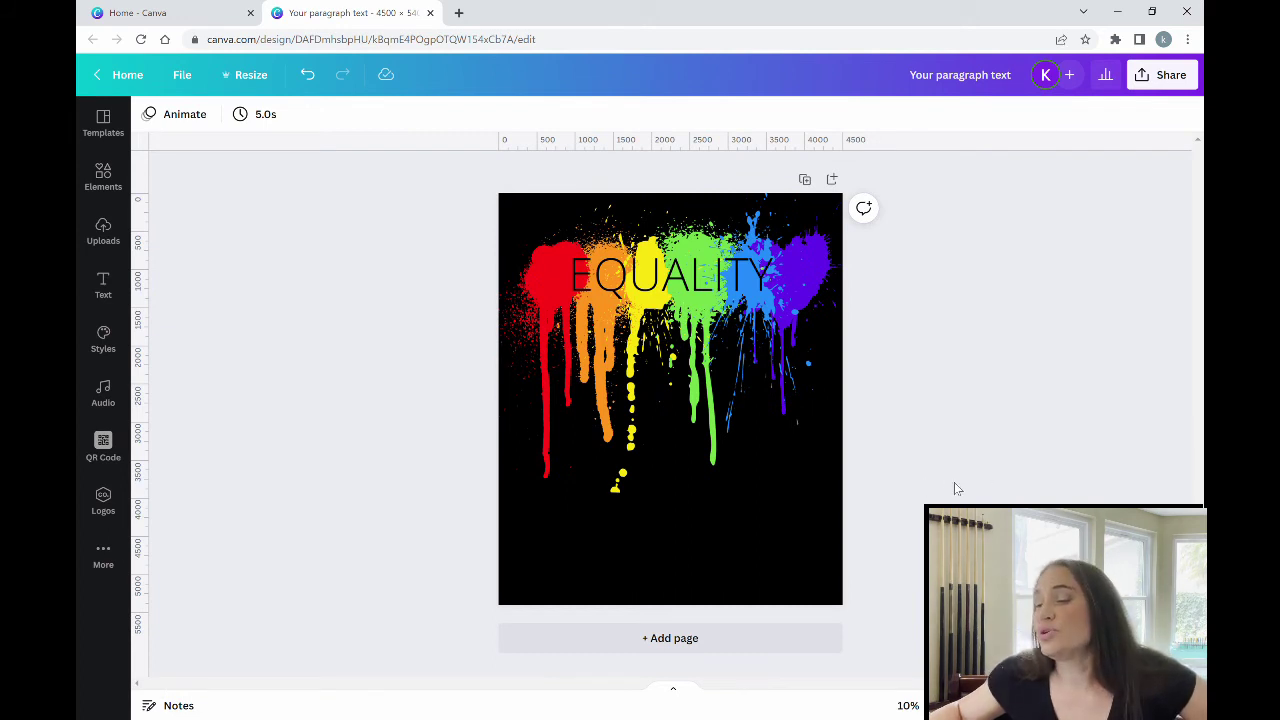
left_click(724, 284)
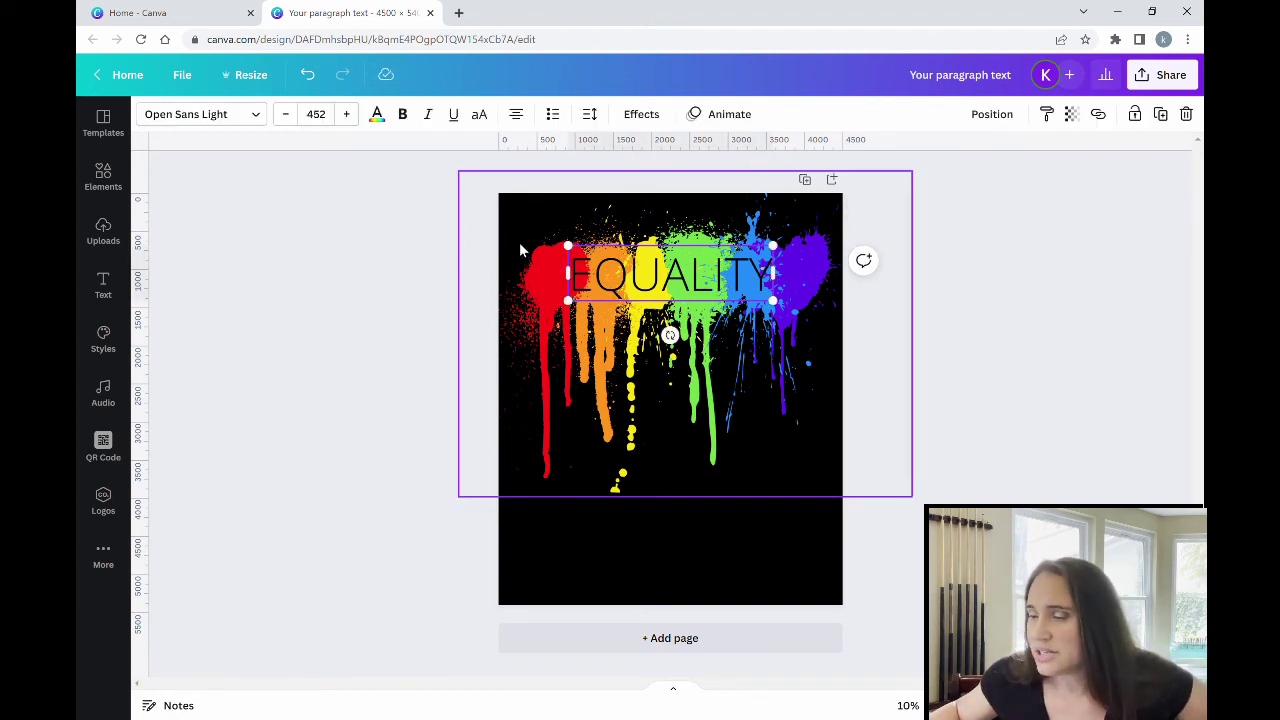
Set the EQUALITY text in the Alegreya Bold font.
left_click(243, 117)
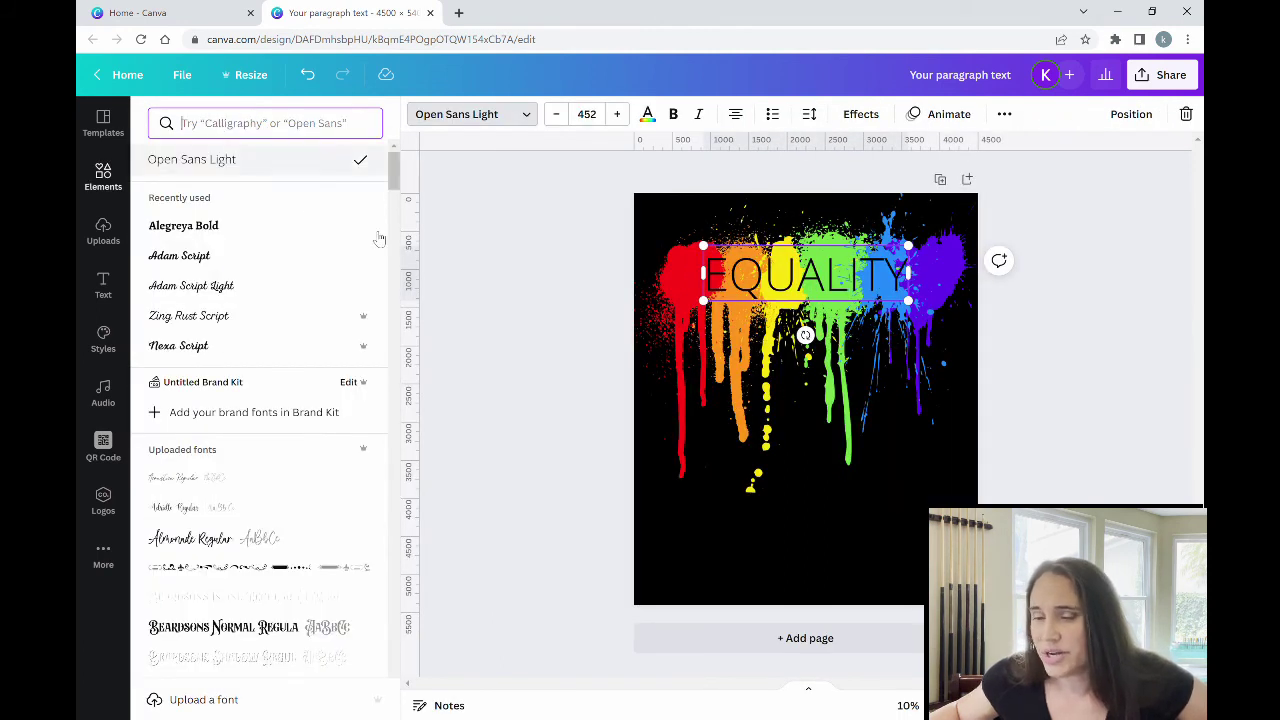
left_click(201, 228)
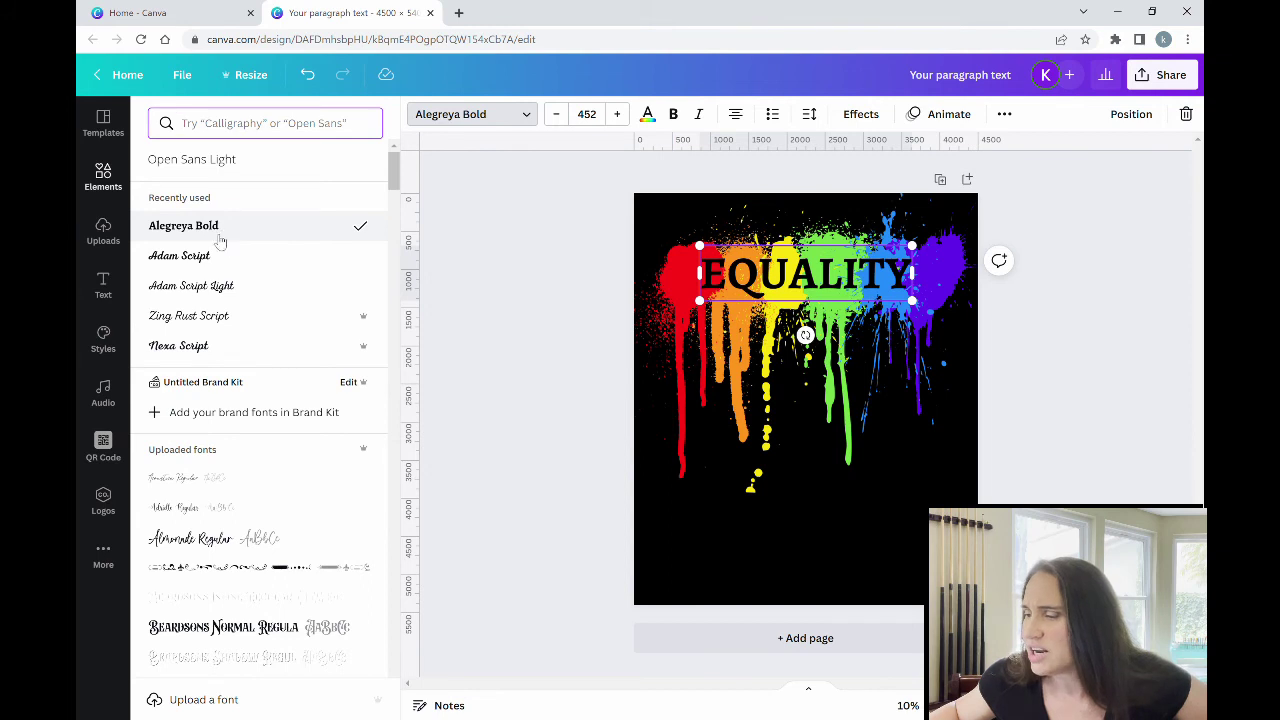
left_click(500, 330)
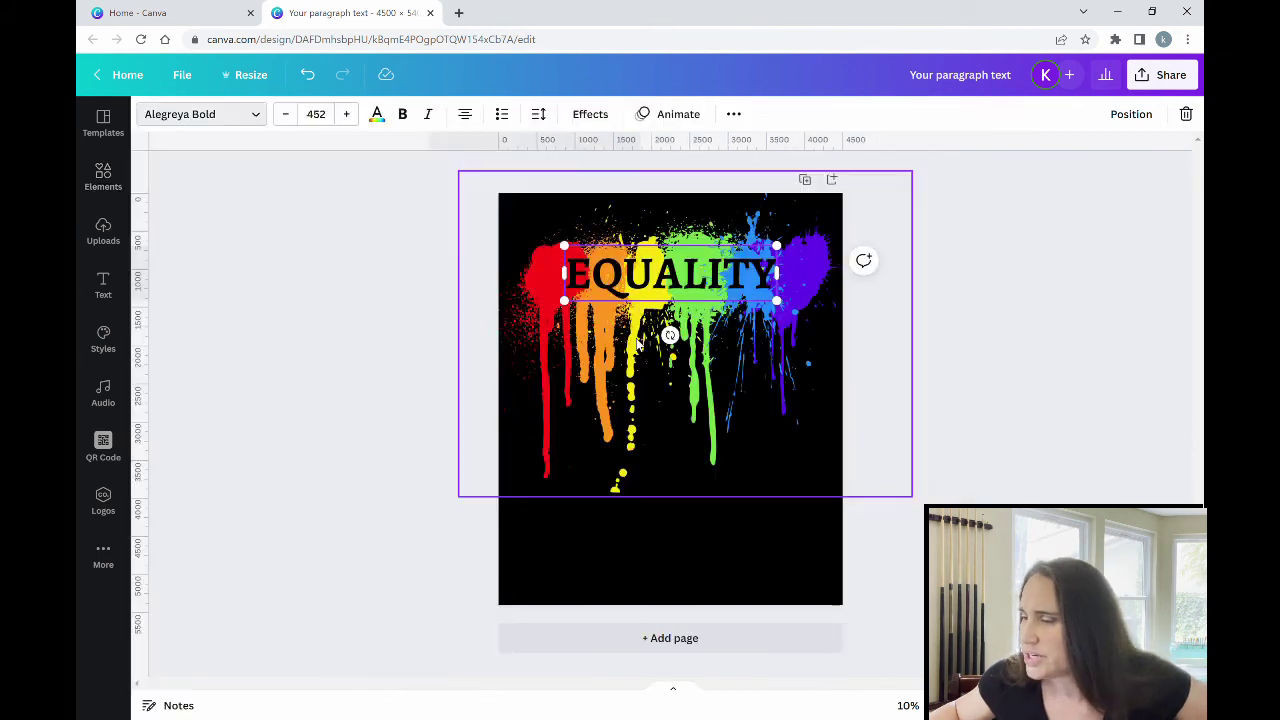
left_click(983, 405)
Enlarge EQUALITY to size 554 and centre it across the rainbow splatters.
left_click_drag(745, 283, 808, 335)
left_click(894, 371)
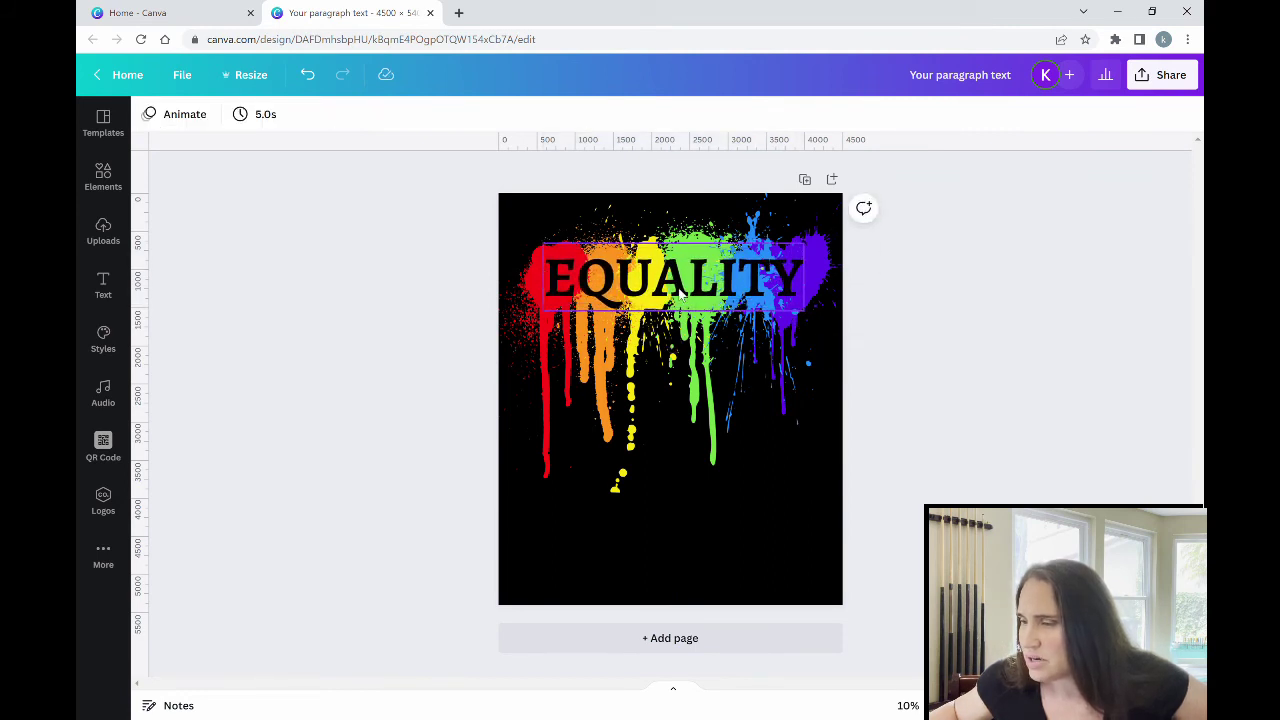
left_click(690, 297)
left_click_drag(690, 297, 683, 297)
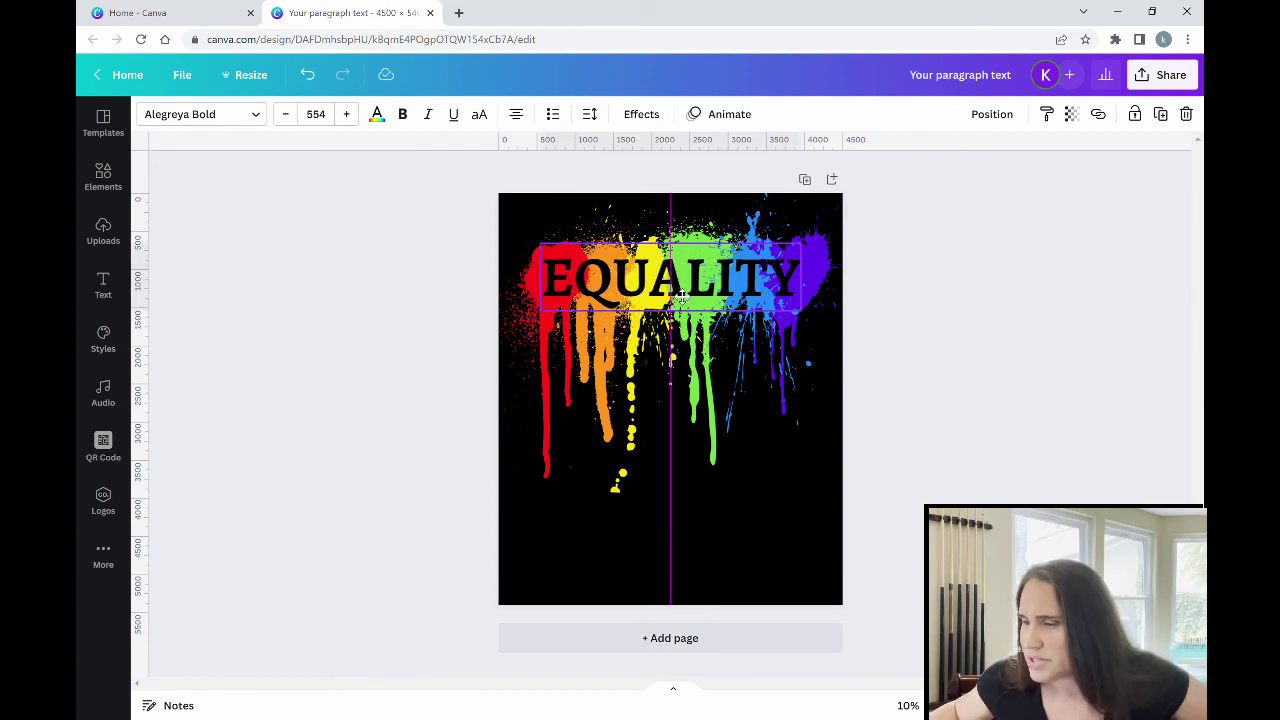
left_click(933, 433)
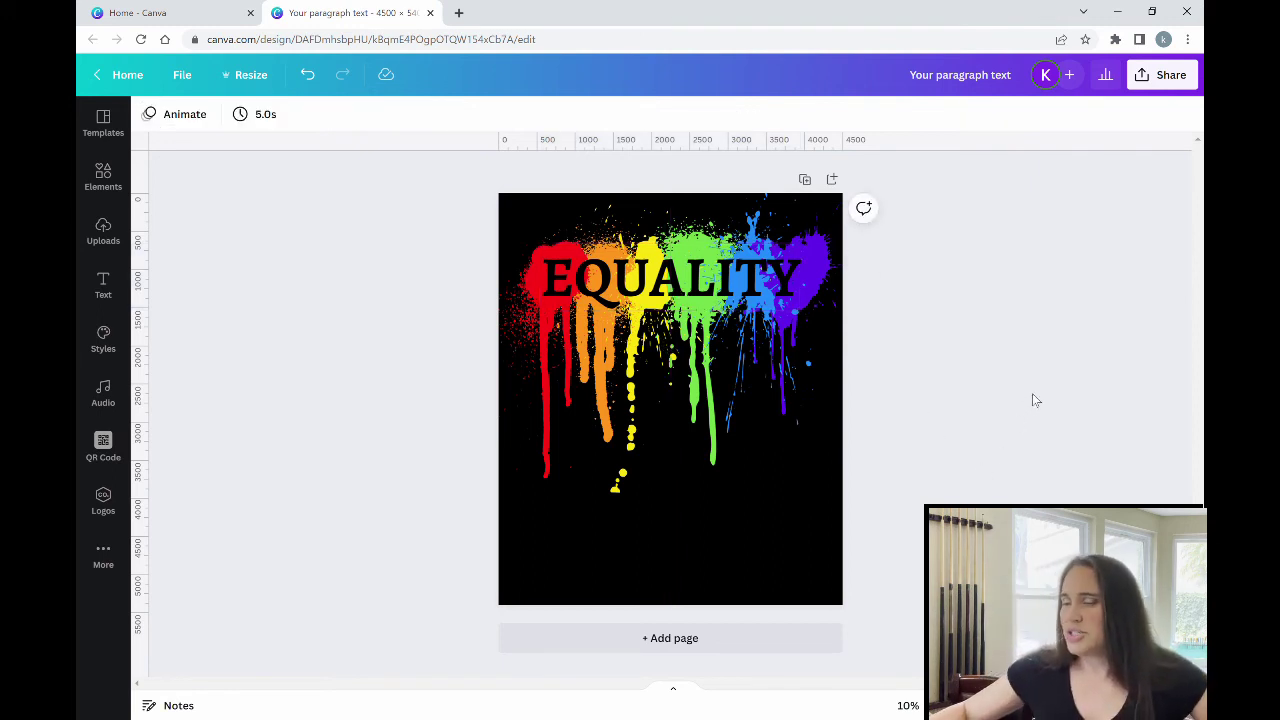